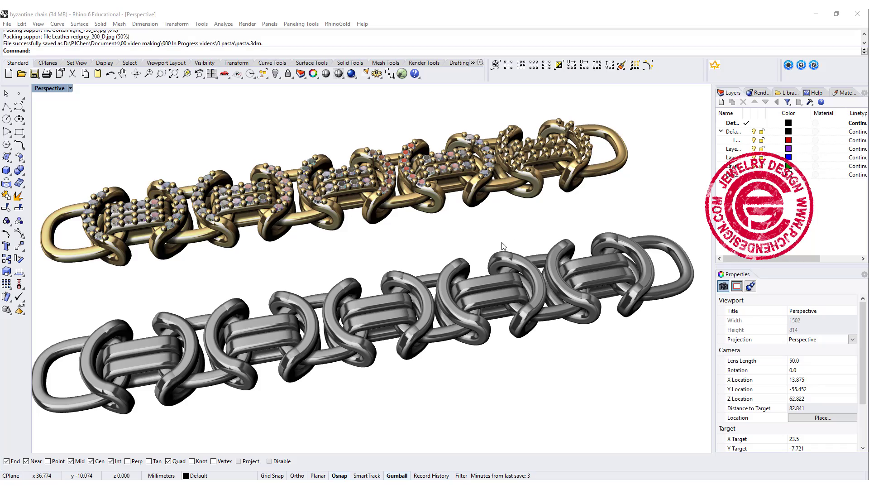
Step: Orbit the Perspective view around the finished gold and silver chains
{"action": "mouse_move", "coordinate": [502, 246]}
{"action": "right_mouse_down"}
{"action": "mouse_move", "coordinate": [536, 224]}
{"action": "mouse_move", "coordinate": [448, 239]}
{"action": "right_mouse_up"}
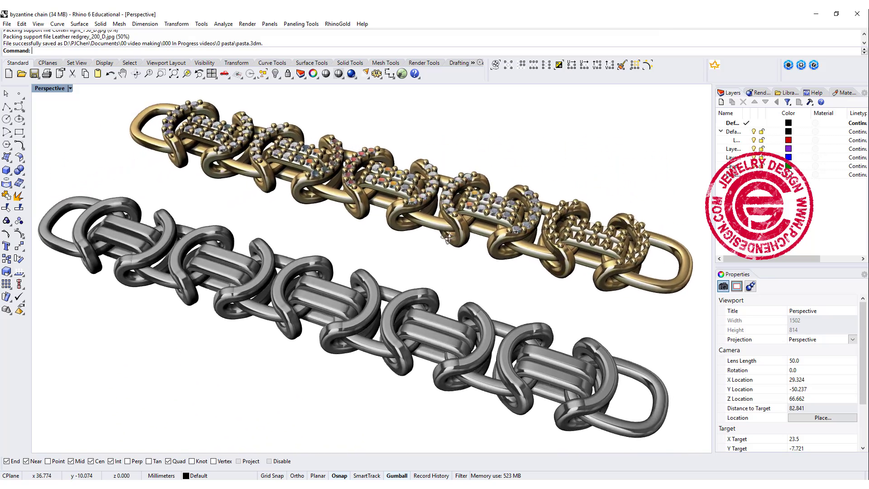
{"action": "right_click_drag", "start_coordinate": [448, 237], "coordinate": [533, 234]}
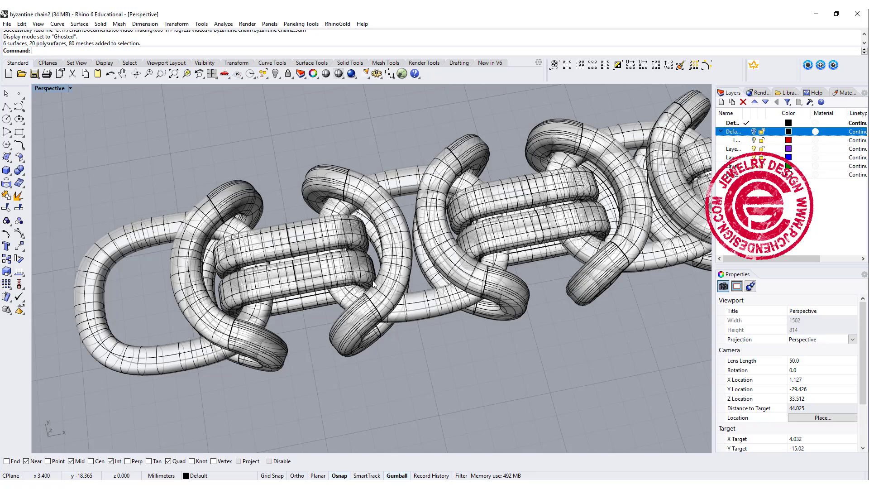
{"action": "mouse_move", "coordinate": [351, 257]}
{"action": "right_mouse_down"}
{"action": "mouse_move", "coordinate": [381, 309]}
{"action": "mouse_move", "coordinate": [372, 263]}
{"action": "mouse_move", "coordinate": [408, 223]}
{"action": "right_mouse_up"}
{"action": "scroll", "coordinate": [371, 262], "scroll_direction": "up", "scroll_amount": 2}
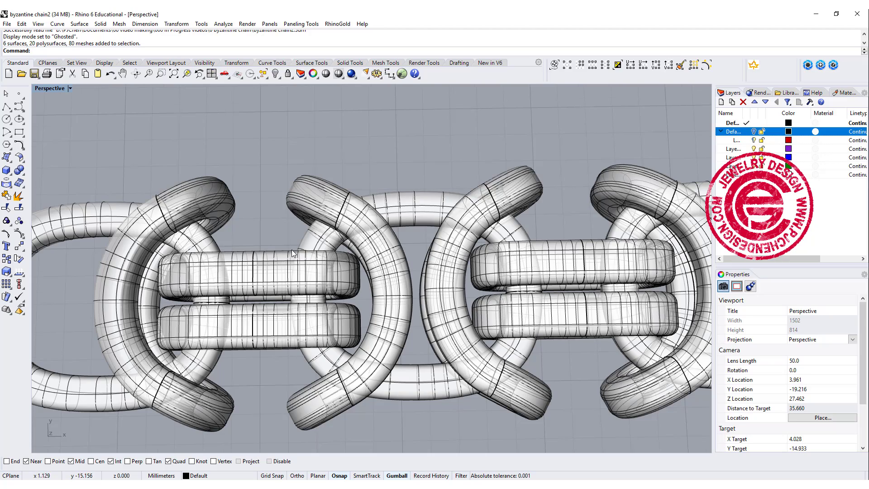
{"action": "right_click_drag", "start_coordinate": [292, 254], "coordinate": [359, 247], "text": "shift"}
{"action": "right_click_drag", "start_coordinate": [370, 319], "coordinate": [333, 254]}
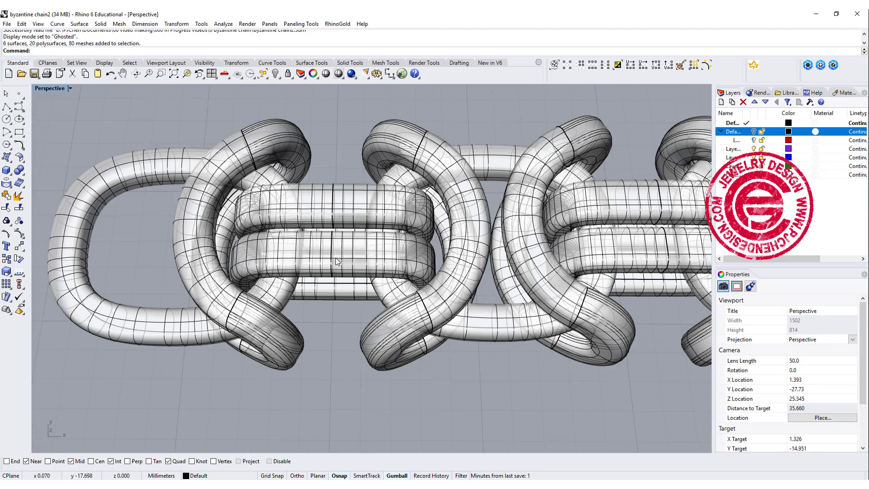
{"action": "left_click", "coordinate": [332, 254]}
{"action": "mouse_move", "coordinate": [326, 329]}
{"action": "right_mouse_down"}
{"action": "mouse_move", "coordinate": [338, 266]}
{"action": "mouse_move", "coordinate": [335, 217]}
{"action": "right_mouse_up"}
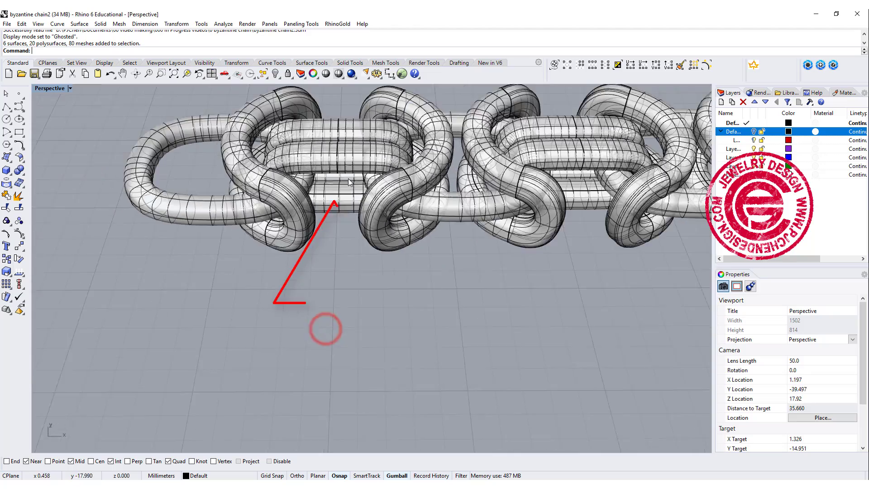
{"action": "scroll", "coordinate": [334, 217], "scroll_direction": "up", "scroll_amount": 3}
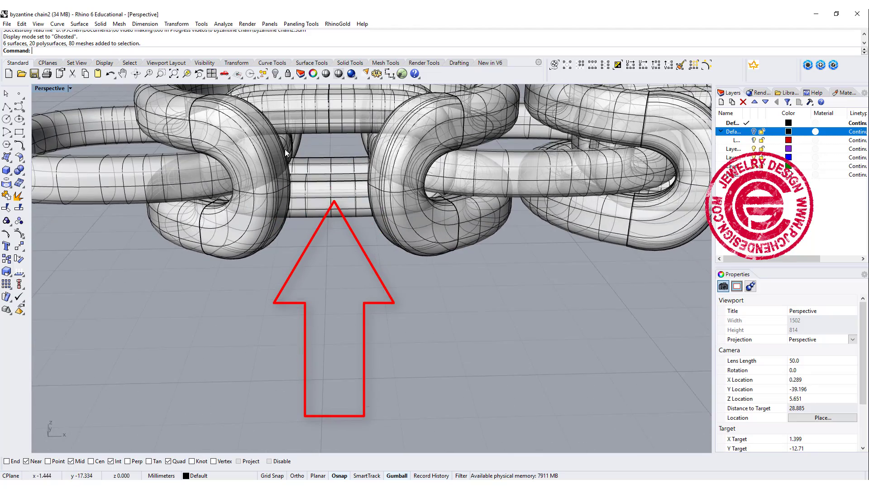
{"action": "right_click_drag", "start_coordinate": [349, 155], "coordinate": [346, 190]}
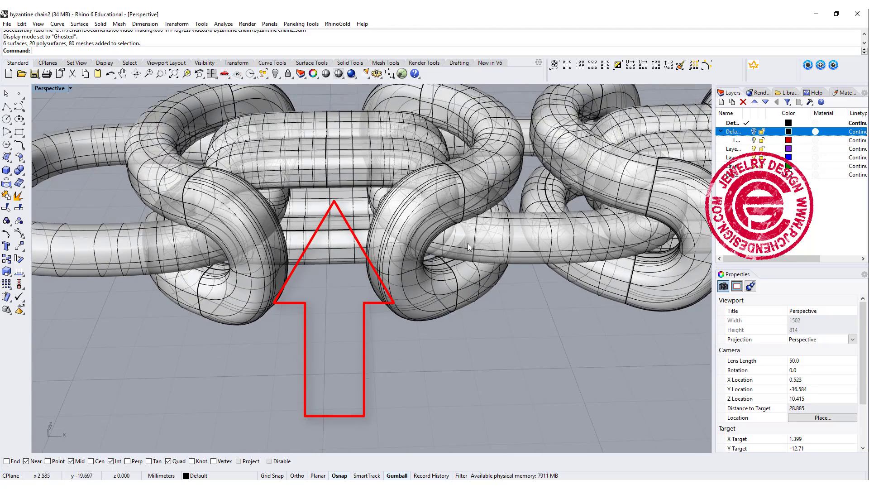
Step: Select the chain's end link and undo its accidental gumball move with Ctrl+Z
{"action": "left_click", "coordinate": [56, 250]}
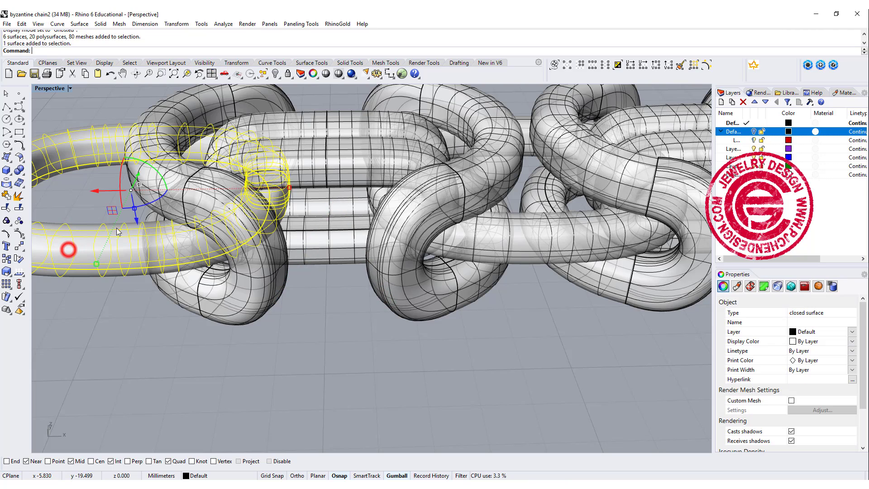
{"action": "left_click_drag", "start_coordinate": [91, 193], "coordinate": [143, 196]}
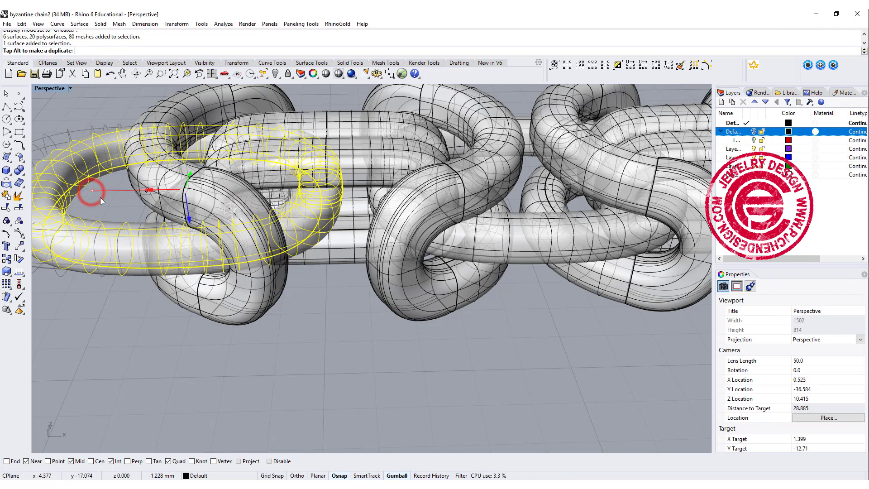
{"action": "key", "text": "ctrl+z"}
{"action": "scroll", "coordinate": [207, 230], "scroll_direction": "down", "scroll_amount": 5}
{"action": "right_click_drag", "start_coordinate": [206, 231], "coordinate": [245, 262]}
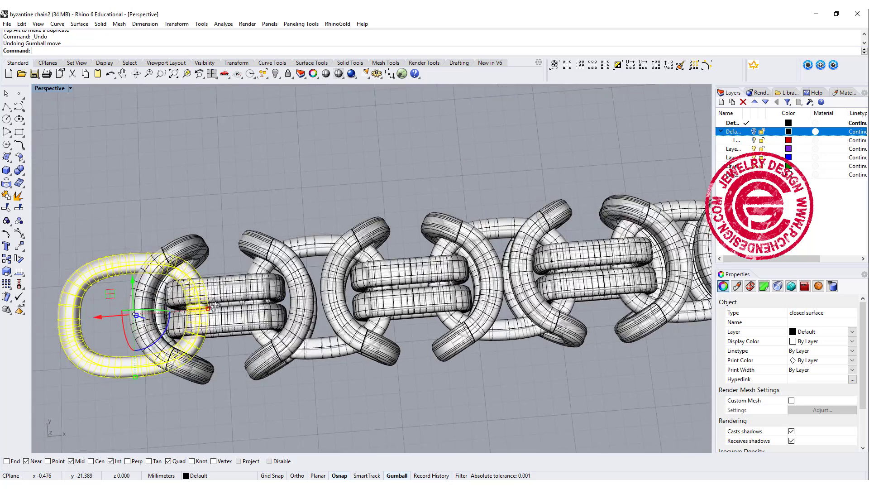
Step: Rotate the end link about its centre to a new angle and inspect the overlap
{"action": "left_click", "coordinate": [21, 259]}
{"action": "left_click", "coordinate": [260, 225]}
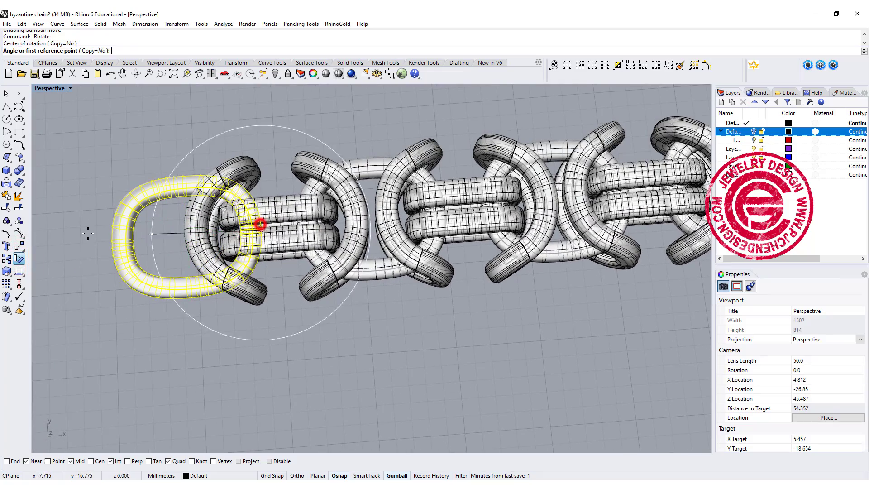
{"action": "left_click", "coordinate": [87, 233]}
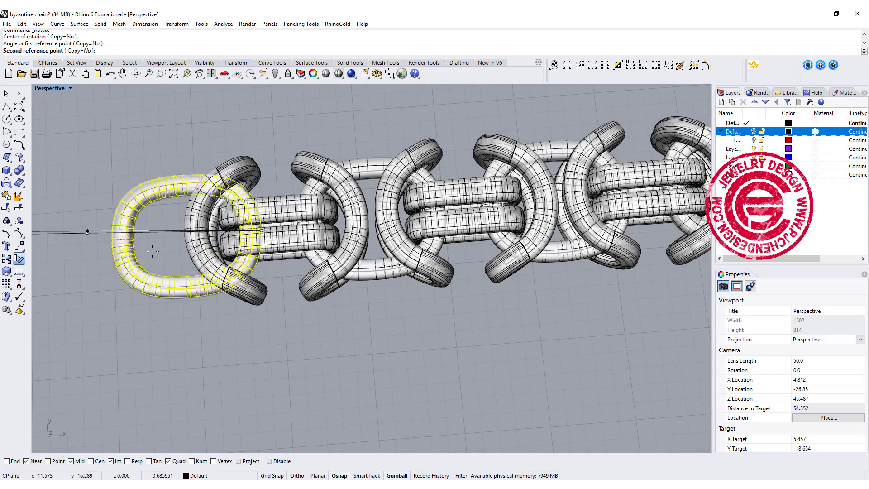
{"action": "left_click", "coordinate": [160, 238]}
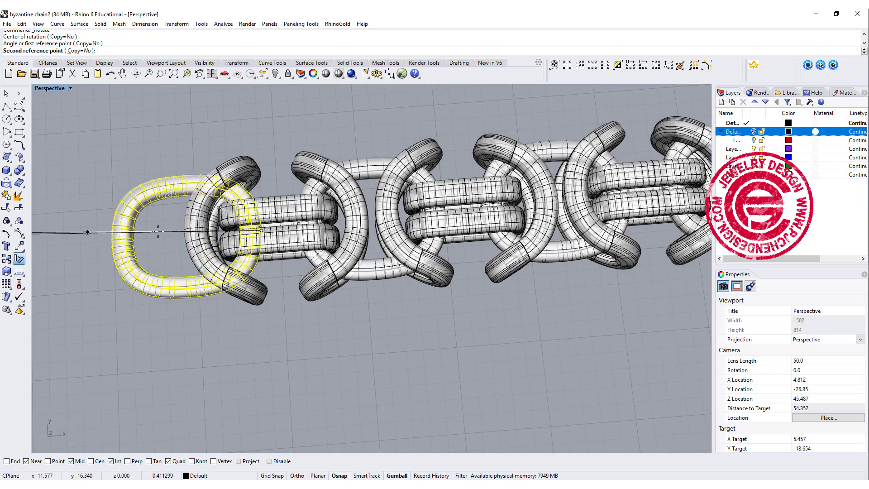
{"action": "left_click", "coordinate": [259, 358]}
{"action": "right_click_drag", "start_coordinate": [260, 358], "coordinate": [276, 191]}
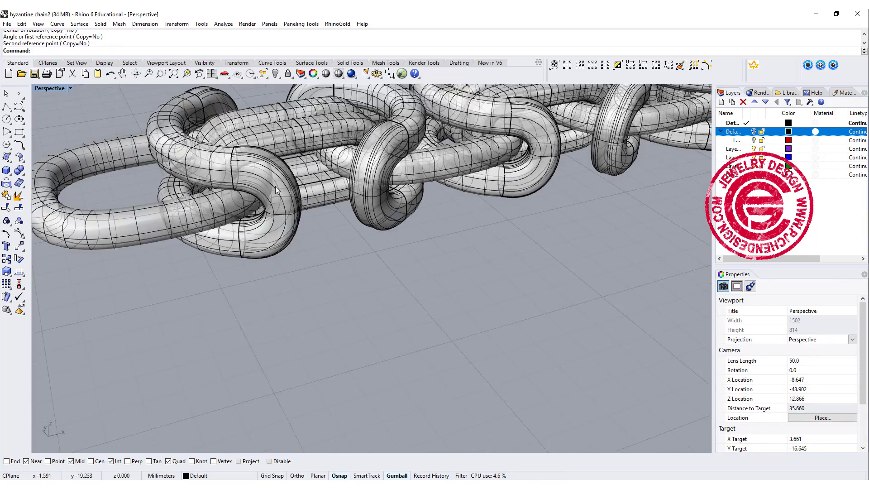
{"action": "scroll", "coordinate": [277, 191], "scroll_direction": "up", "scroll_amount": 2}
{"action": "scroll", "coordinate": [276, 191], "scroll_direction": "up", "scroll_amount": 2}
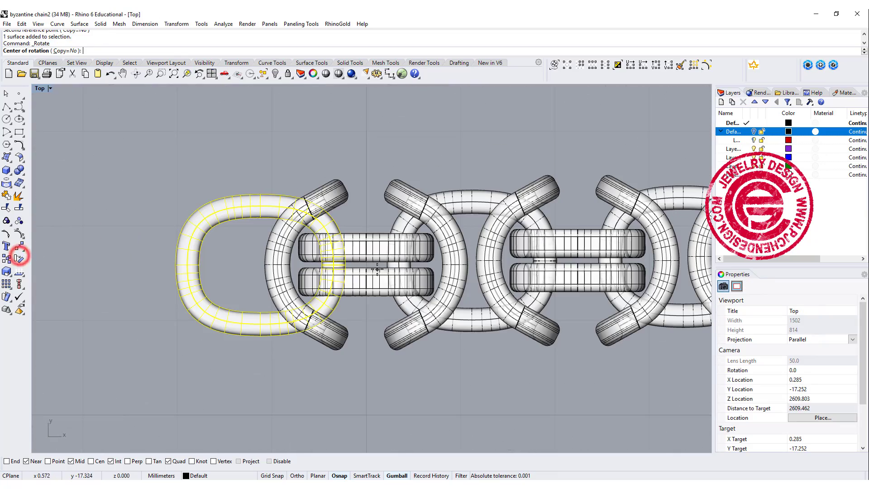
Step: Rotate the half link at the chain's end in the Top view
{"action": "left_click", "coordinate": [346, 264]}
{"action": "left_click", "coordinate": [131, 268]}
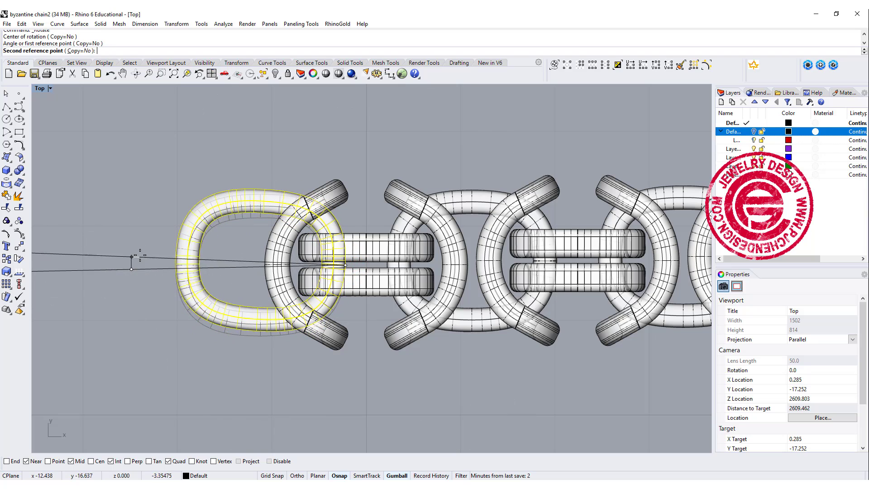
{"action": "left_click", "coordinate": [143, 265]}
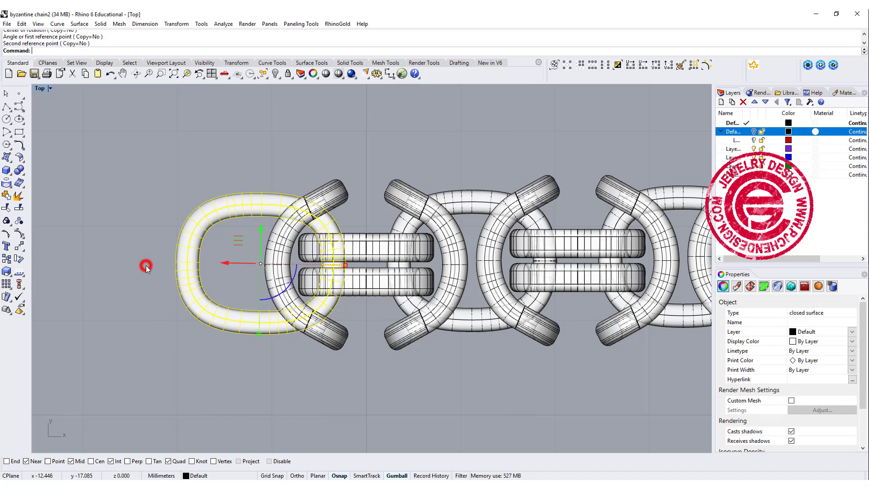
Step: Slide the C-shaped link along X with the gumball, then delete the chain
{"action": "left_click", "coordinate": [345, 192]}
{"action": "left_click_drag", "start_coordinate": [339, 263], "coordinate": [349, 265]}
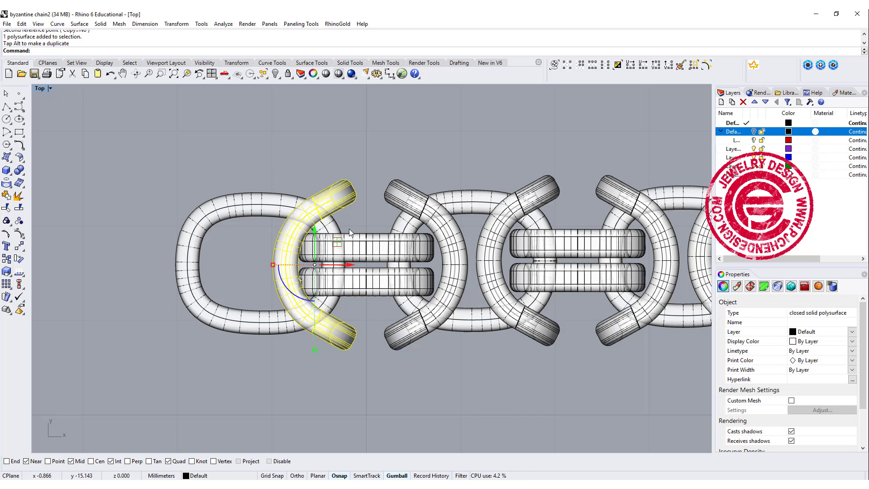
{"action": "left_click_drag", "start_coordinate": [349, 266], "coordinate": [346, 264]}
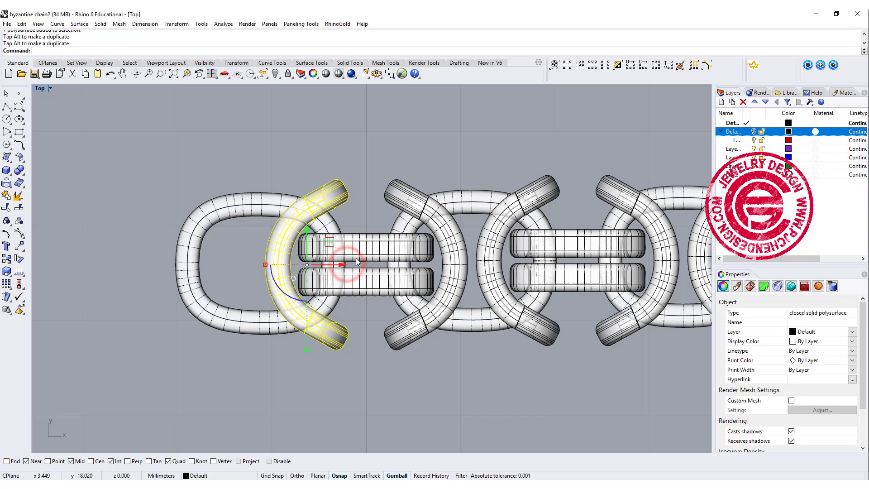
{"action": "scroll", "coordinate": [429, 253], "scroll_direction": "down", "scroll_amount": 2}
{"action": "right_click_drag", "start_coordinate": [429, 252], "coordinate": [297, 241]}
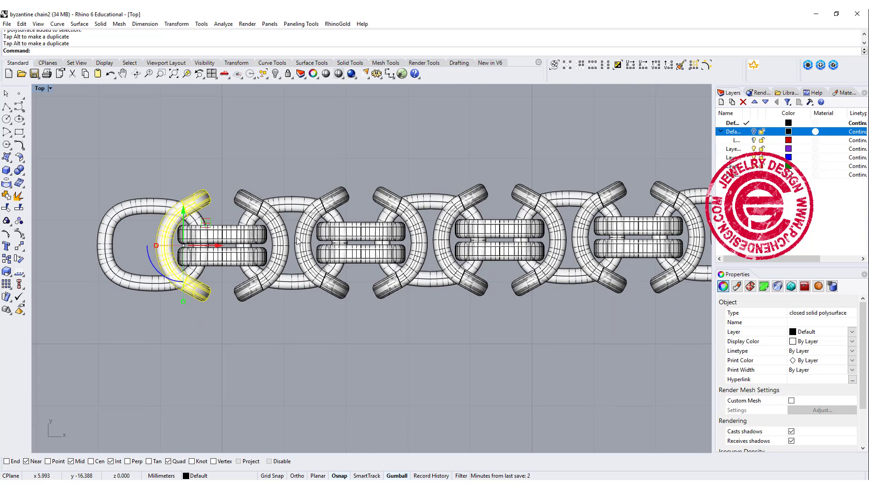
{"action": "key", "text": "Delete"}
Step: Draw a rounded rectangle with conic corners in the empty Top view
{"action": "right_click_drag", "start_coordinate": [317, 210], "coordinate": [266, 215]}
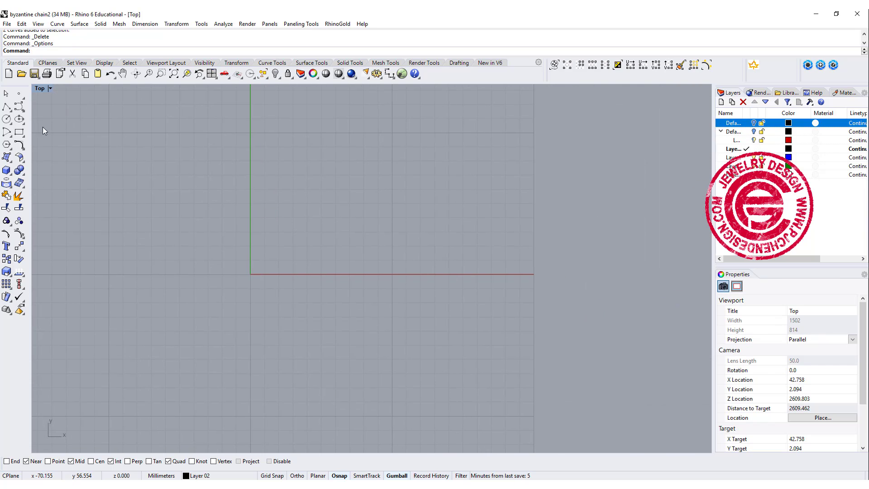
{"action": "left_click", "coordinate": [19, 135]}
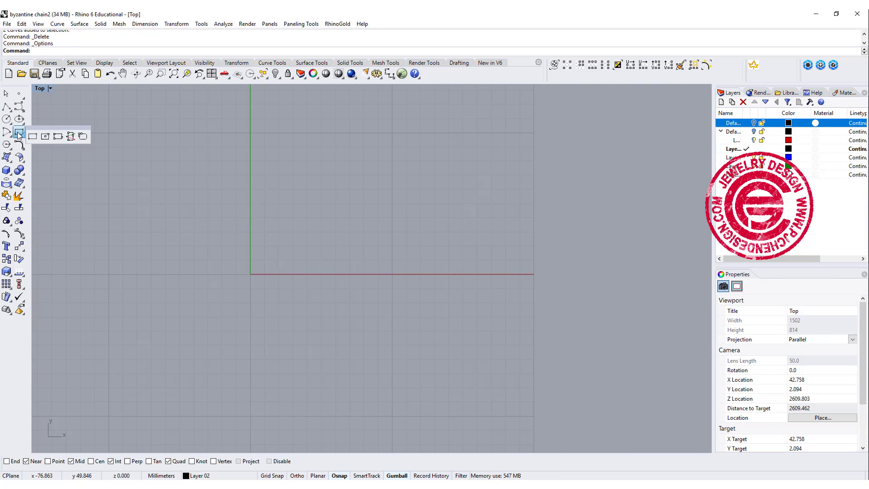
{"action": "left_click", "coordinate": [82, 138]}
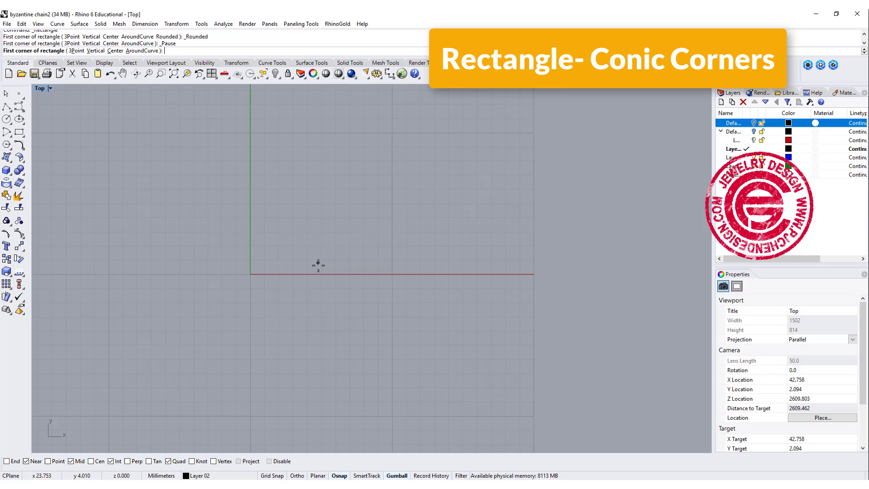
{"action": "left_click", "coordinate": [314, 243]}
{"action": "scroll", "coordinate": [407, 306], "scroll_direction": "up", "scroll_amount": 1}
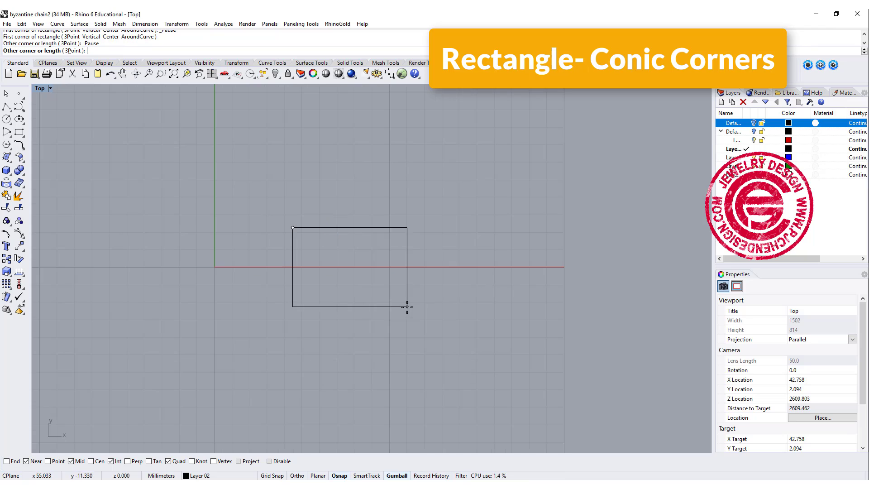
{"action": "left_click", "coordinate": [380, 301]}
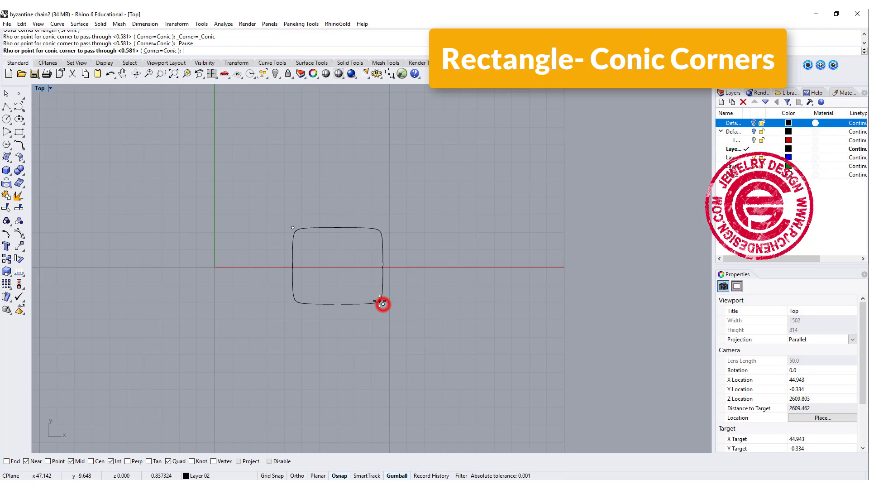
{"action": "left_click", "coordinate": [357, 279]}
Step: Center the curve concentrically on the origin, shift it right along X, and show four viewports
{"action": "left_click_drag", "start_coordinate": [429, 351], "coordinate": [177, 278]}
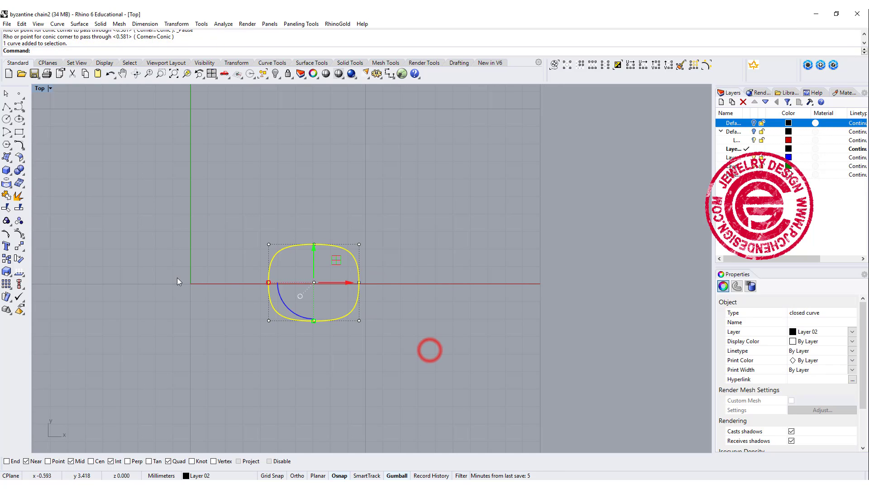
{"action": "left_click", "coordinate": [19, 286]}
{"action": "left_click", "coordinate": [59, 303]}
{"action": "type", "text": "0"}
{"action": "key", "text": "Return"}
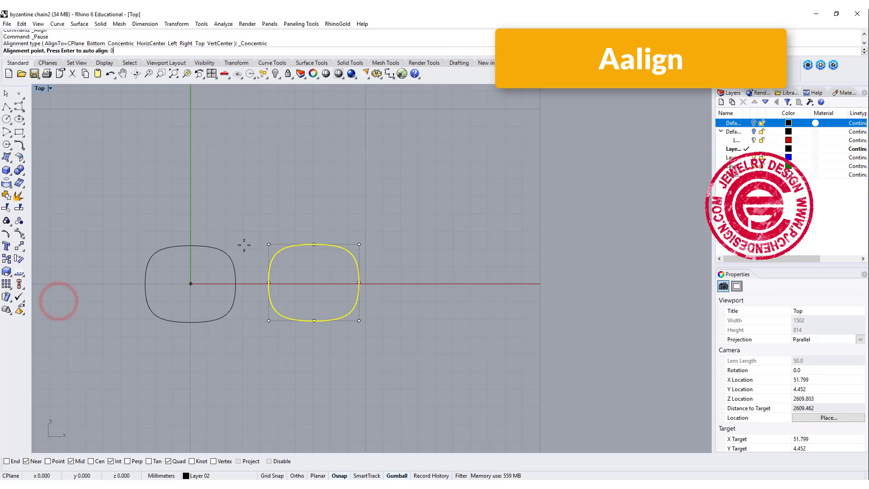
{"action": "left_click_drag", "start_coordinate": [224, 284], "coordinate": [301, 288]}
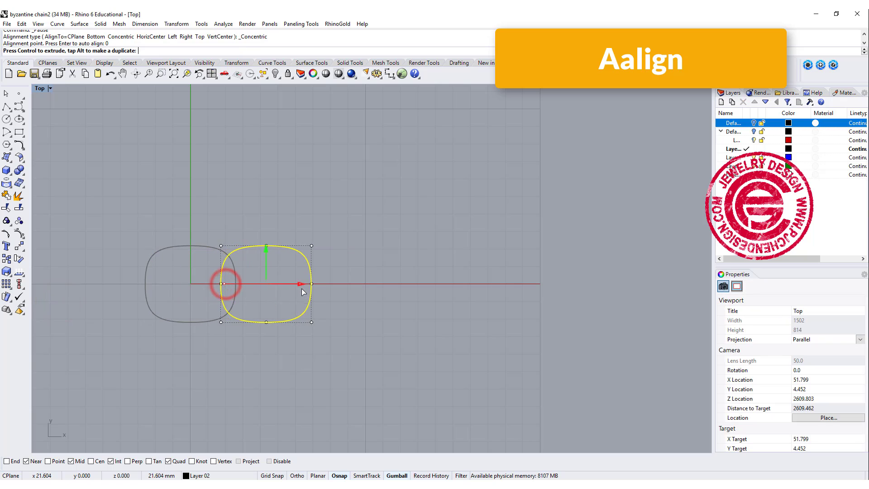
{"action": "left_click", "coordinate": [359, 317]}
{"action": "scroll", "coordinate": [306, 292], "scroll_direction": "up", "scroll_amount": 2}
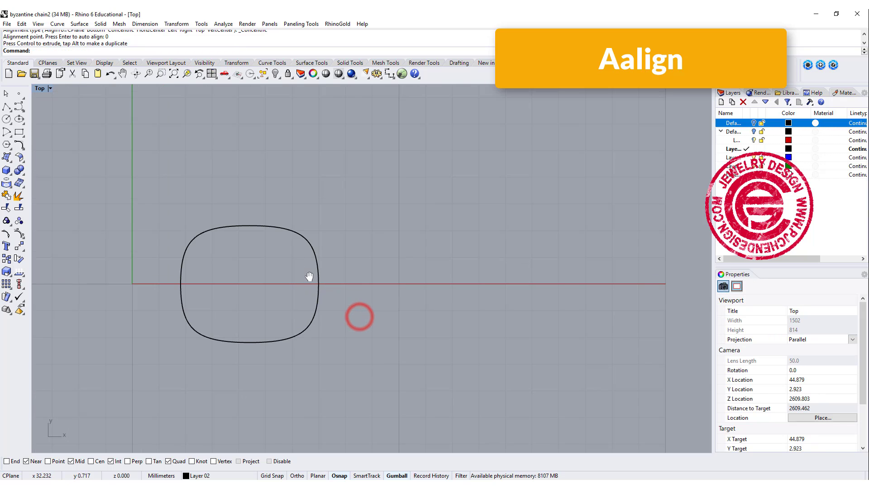
{"action": "double_click", "coordinate": [41, 89]}
Step: Draw a small conic-cornered rounded rectangle profile in the Front view
{"action": "mouse_move", "coordinate": [575, 210]}
{"action": "right_mouse_down"}
{"action": "mouse_move", "coordinate": [601, 188]}
{"action": "mouse_move", "coordinate": [534, 191]}
{"action": "mouse_move", "coordinate": [564, 198]}
{"action": "right_mouse_up"}
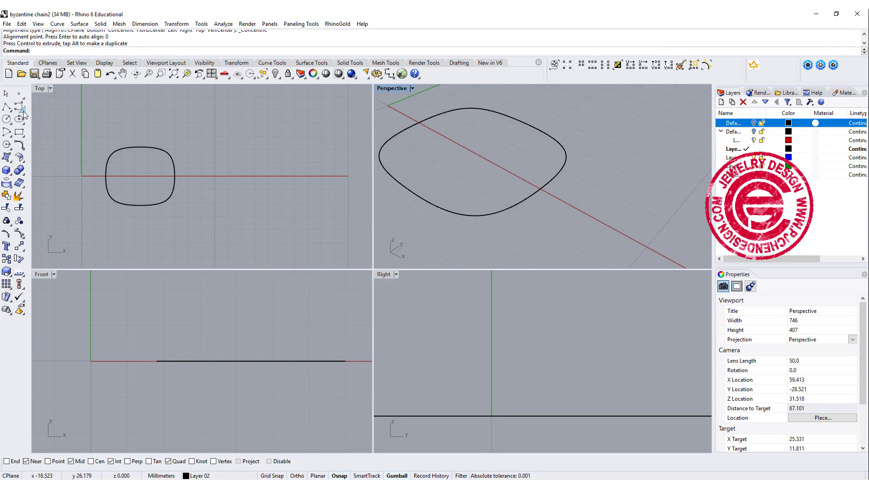
{"action": "left_click", "coordinate": [20, 136]}
{"action": "left_click", "coordinate": [82, 136]}
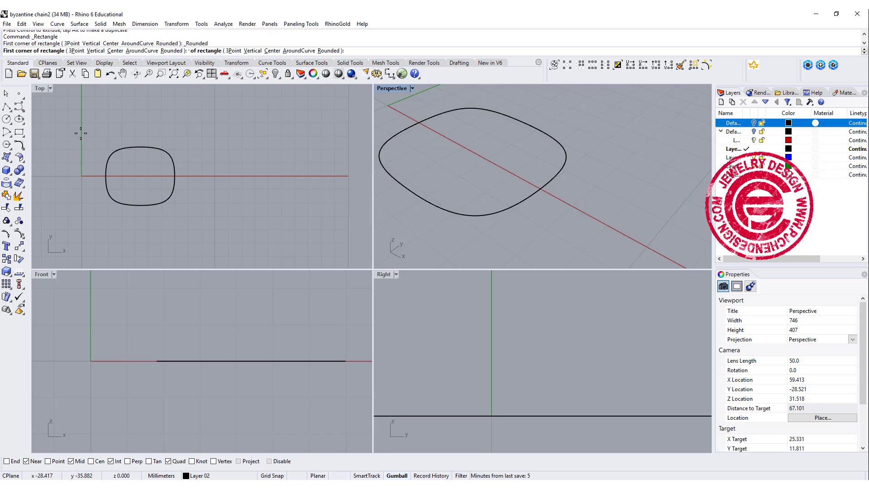
{"action": "left_click", "coordinate": [174, 177]}
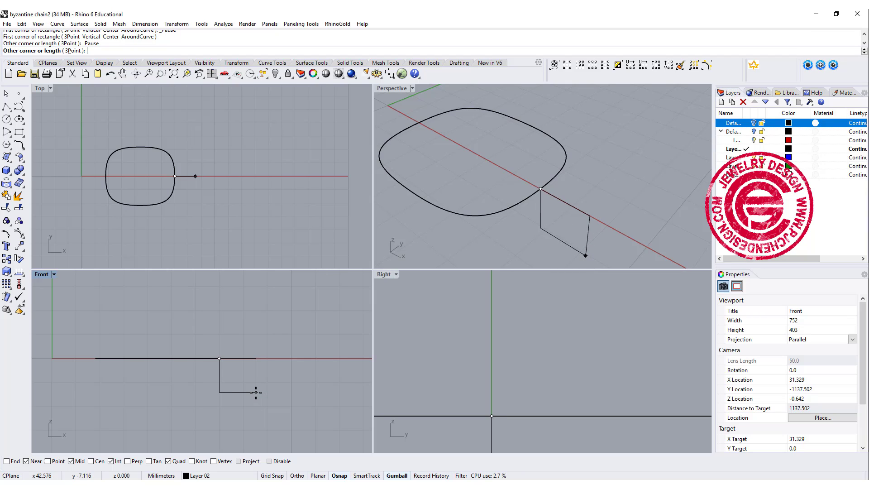
{"action": "left_click", "coordinate": [253, 390]}
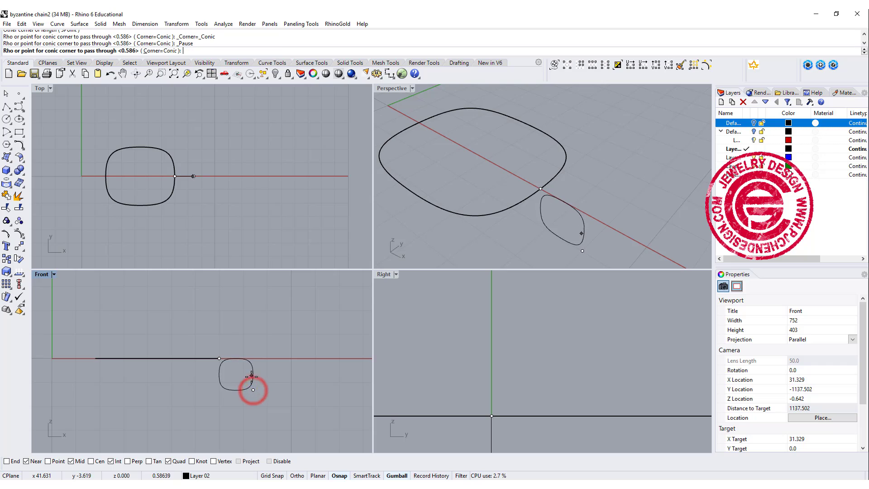
{"action": "left_click", "coordinate": [254, 364]}
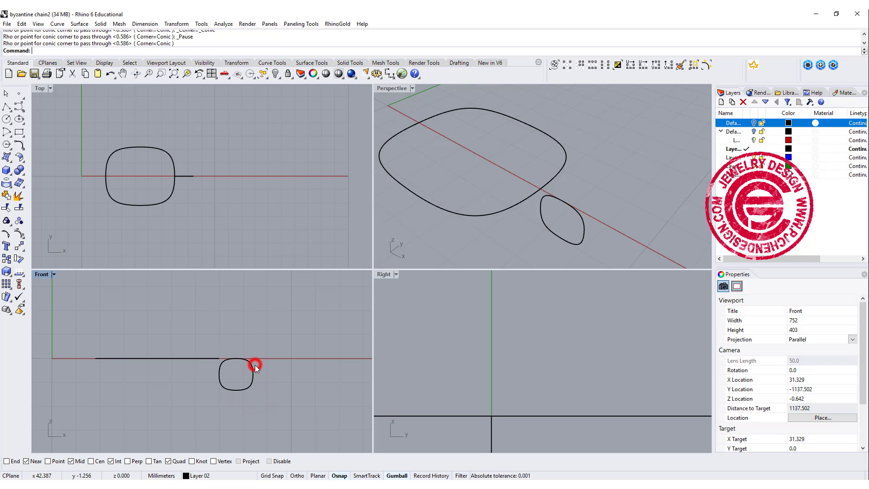
Step: Move the small profile so its corner snaps onto the big curve's quad point
{"action": "left_click", "coordinate": [252, 378]}
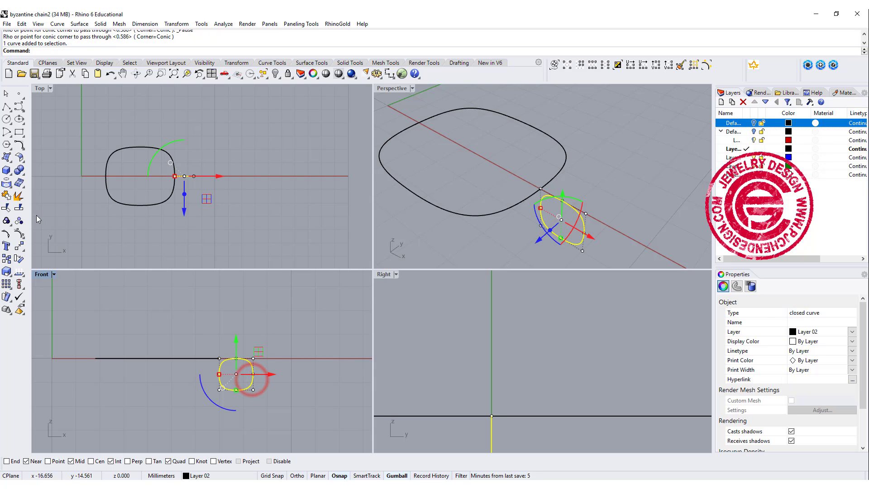
{"action": "left_click", "coordinate": [19, 246]}
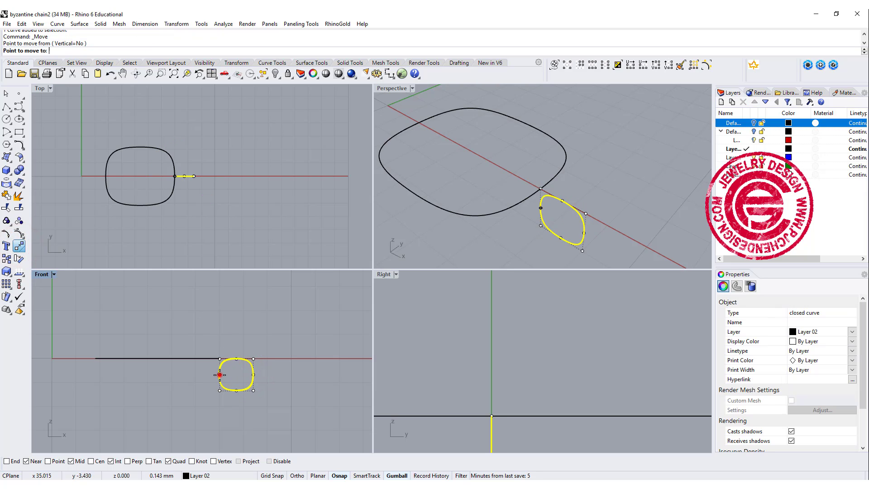
{"action": "left_click", "coordinate": [219, 390]}
{"action": "left_click", "coordinate": [219, 373]}
{"action": "left_click", "coordinate": [316, 219]}
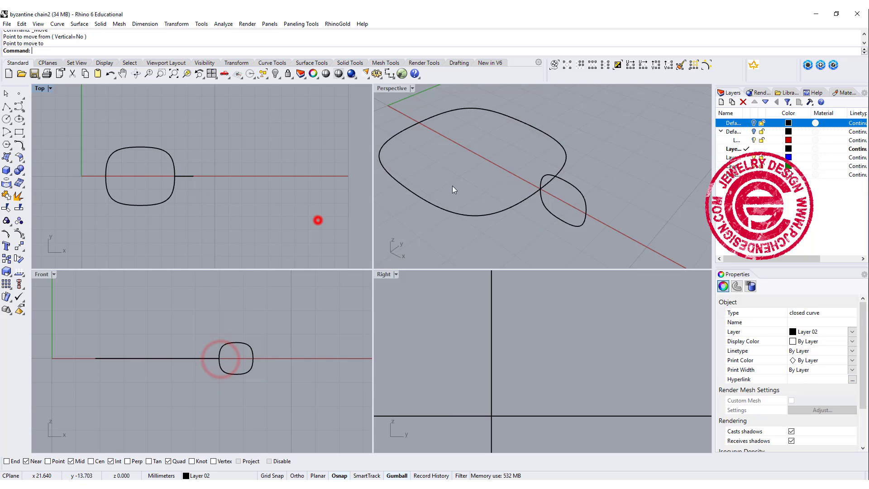
{"action": "scroll", "coordinate": [541, 198], "scroll_direction": "down", "scroll_amount": 3}
{"action": "scroll", "coordinate": [541, 197], "scroll_direction": "up", "scroll_amount": 3}
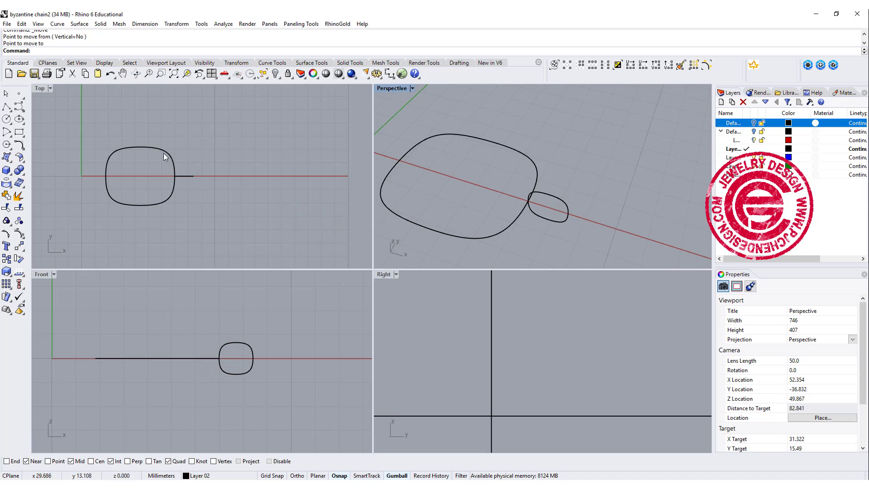
{"action": "scroll", "coordinate": [197, 184], "scroll_direction": "up", "scroll_amount": 2}
{"action": "scroll", "coordinate": [200, 184], "scroll_direction": "up", "scroll_amount": 2}
{"action": "left_click", "coordinate": [198, 183]}
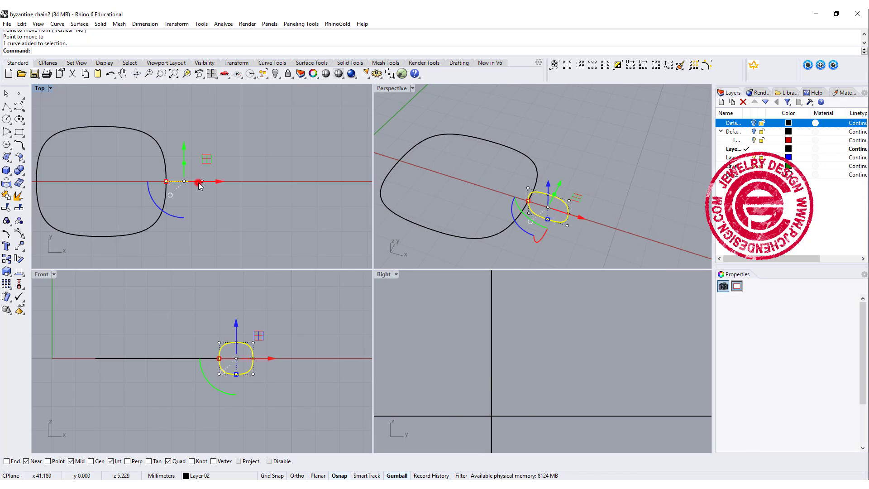
{"action": "left_click", "coordinate": [276, 231]}
{"action": "right_click_drag", "start_coordinate": [275, 232], "coordinate": [323, 234]}
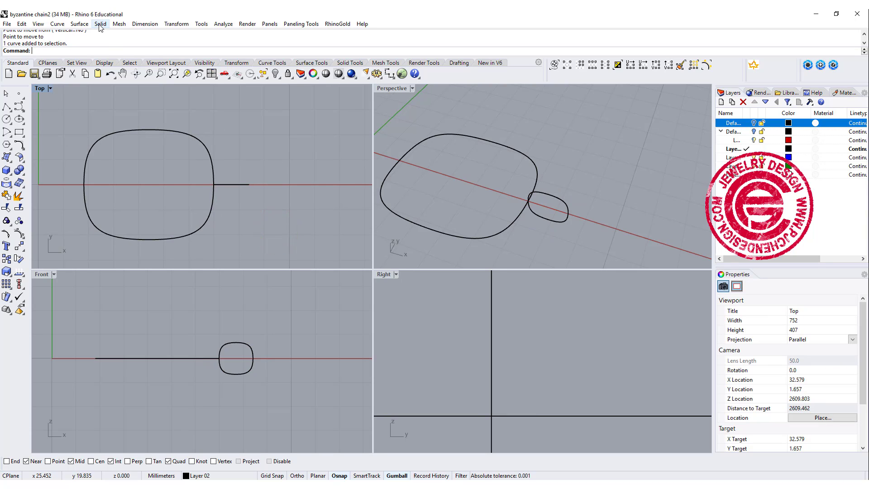
Step: Sweep 1 Rail the small rounded profile along the large rounded curve into a ring link
{"action": "left_click", "coordinate": [100, 26]}
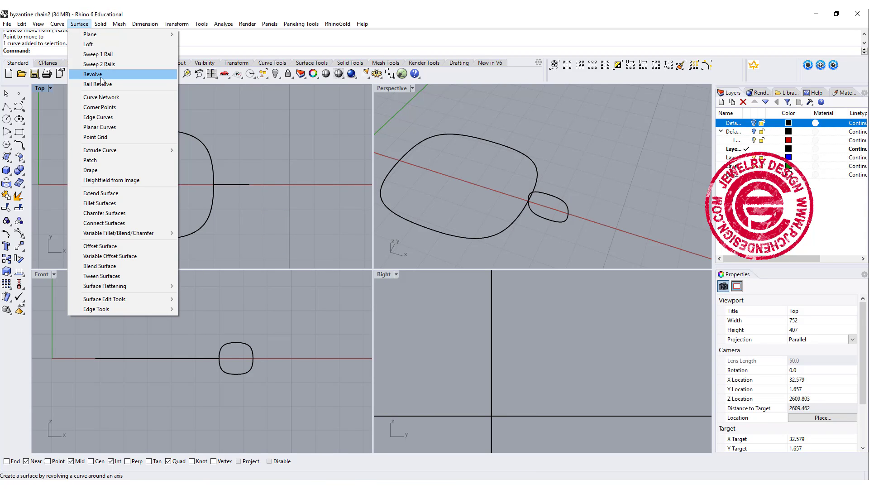
{"action": "left_click", "coordinate": [99, 54]}
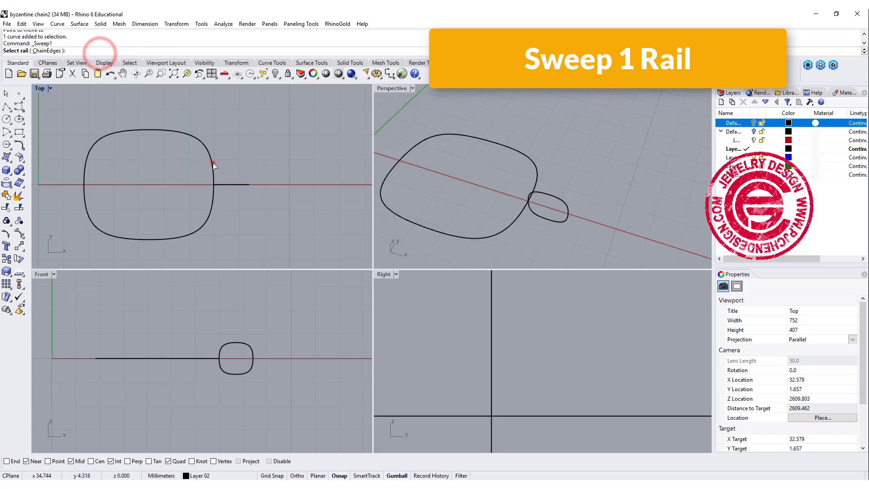
{"action": "left_click", "coordinate": [212, 163]}
{"action": "left_click", "coordinate": [228, 184]}
{"action": "key", "text": "Return"}
{"action": "key", "text": "Return"}
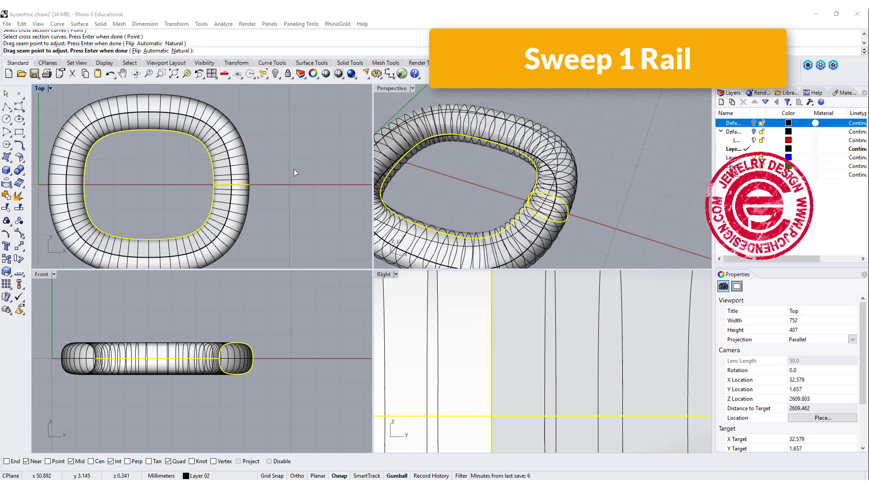
{"action": "scroll", "coordinate": [292, 171], "scroll_direction": "down", "scroll_amount": 3}
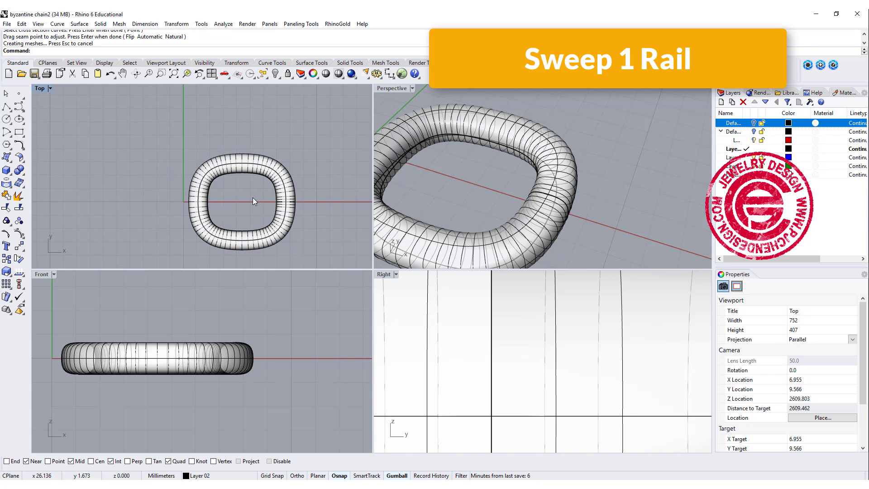
{"action": "mouse_move", "coordinate": [310, 233]}
{"action": "left_mouse_down"}
{"action": "mouse_move", "coordinate": [252, 190]}
{"action": "mouse_move", "coordinate": [320, 232]}
{"action": "left_mouse_up"}
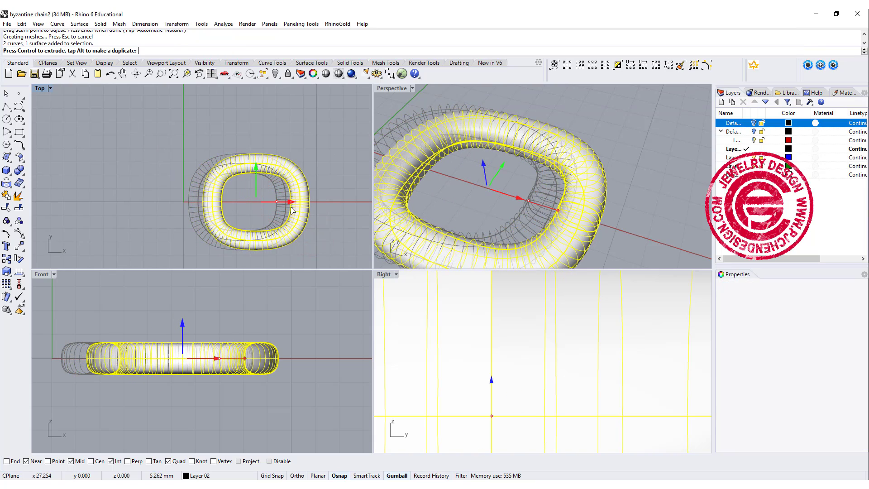
{"action": "left_click", "coordinate": [319, 233]}
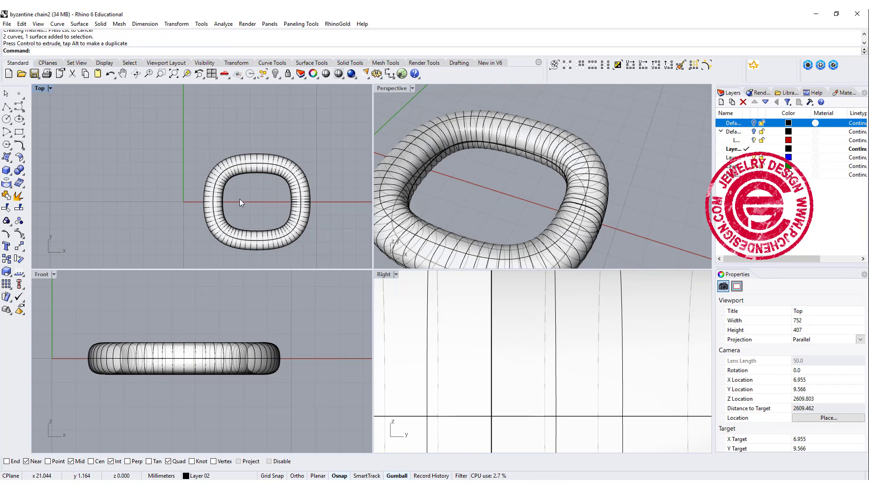
{"action": "right_click_drag", "start_coordinate": [243, 187], "coordinate": [256, 174]}
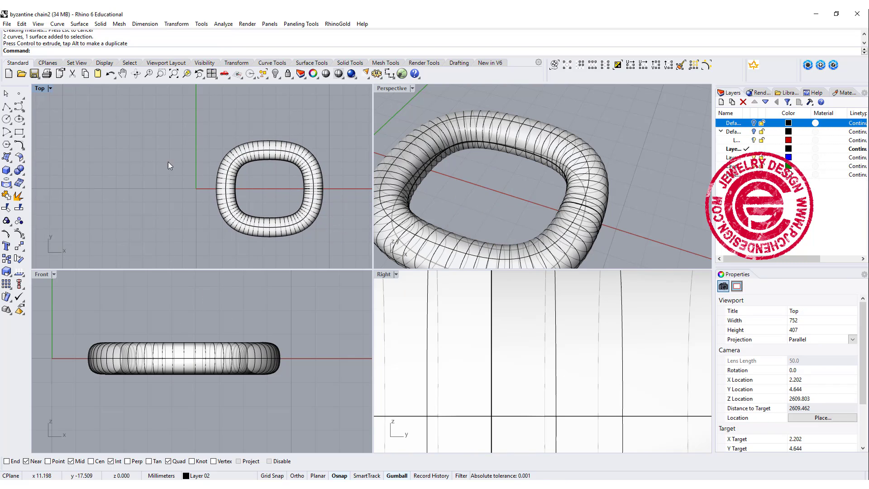
Step: Draw a large ellipse centred at 0 with Ortho on, overlapping the ring's left side
{"action": "left_click", "coordinate": [20, 120]}
{"action": "type", "text": "0"}
{"action": "key", "text": "Return"}
{"action": "type", "text": "0"}
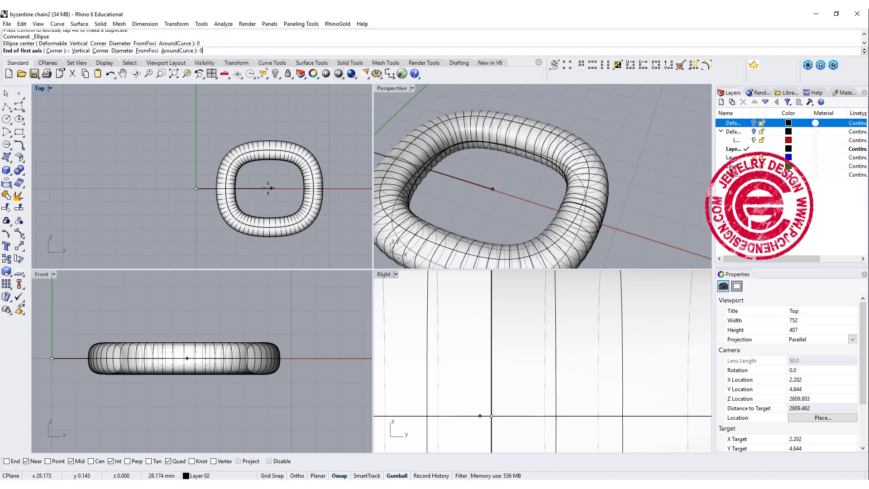
{"action": "key", "text": "BackSpace"}
{"action": "key", "text": "F8"}
{"action": "left_click", "coordinate": [251, 188]}
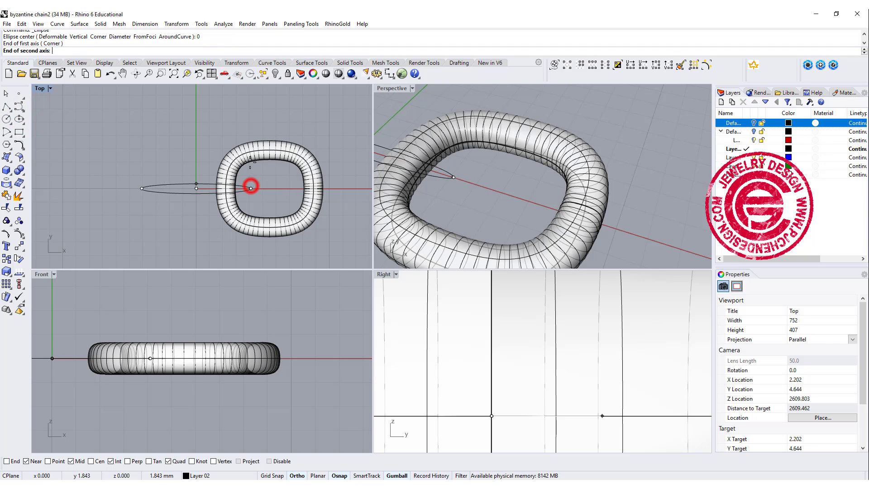
{"action": "left_click", "coordinate": [217, 133]}
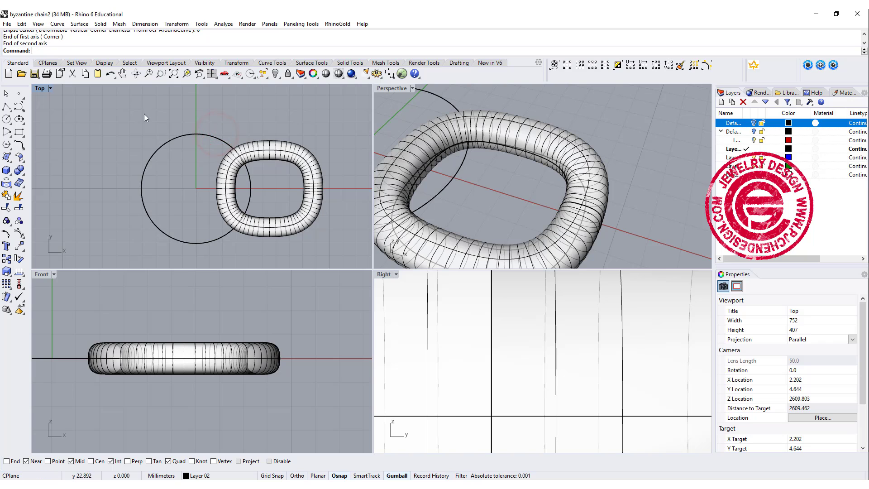
{"action": "right_click_drag", "start_coordinate": [196, 189], "coordinate": [206, 193]}
{"action": "key", "text": "ctrl+m"}
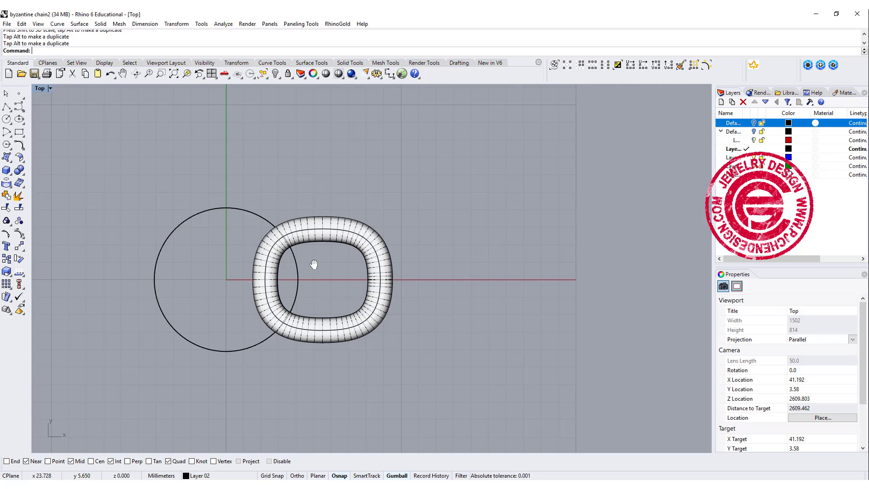
Step: Copy the hidden profile curve to a spot inside the ellipse rail
{"action": "left_click", "coordinate": [389, 279]}
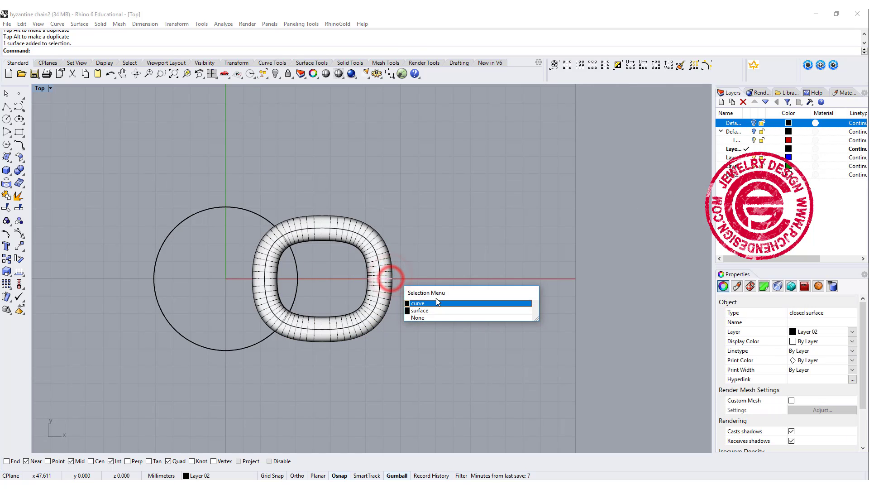
{"action": "left_click", "coordinate": [430, 304]}
{"action": "double_click", "coordinate": [41, 89]}
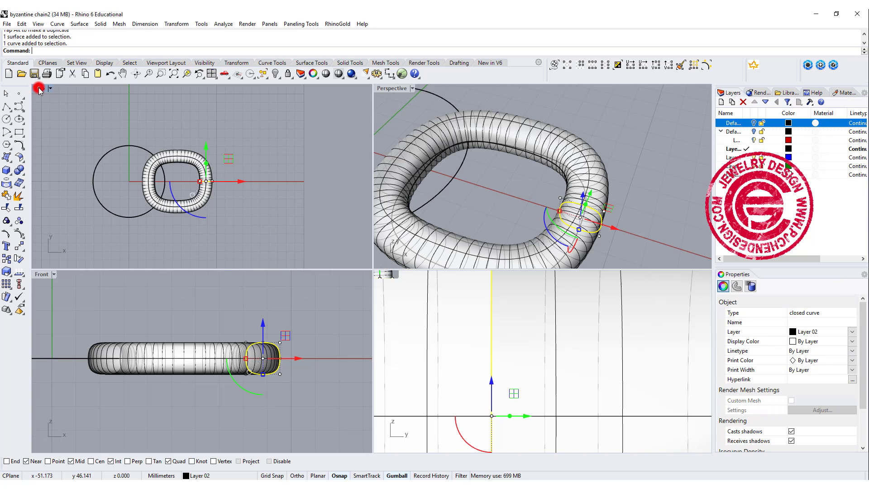
{"action": "left_click", "coordinate": [6, 258]}
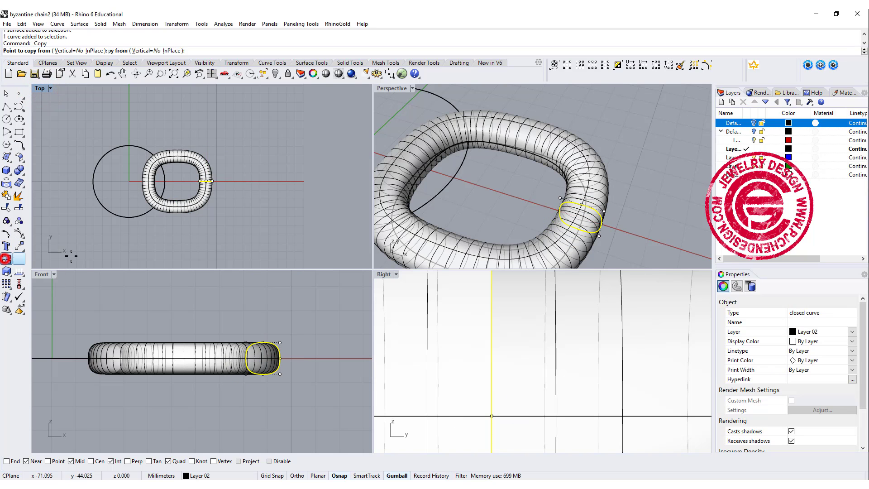
{"action": "left_click", "coordinate": [560, 208]}
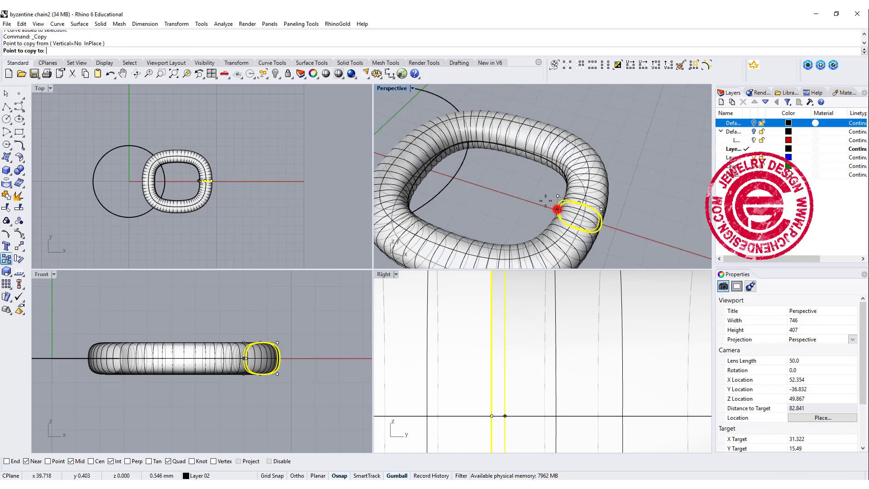
{"action": "left_click", "coordinate": [456, 180]}
{"action": "key", "text": "Return"}
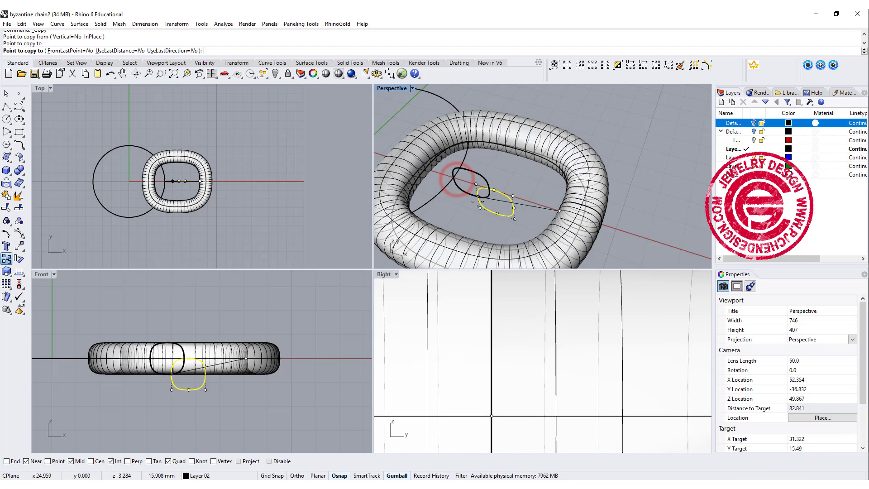
Step: Sweep the copied profile along the ellipse into a round tube interlocking the rounded link
{"action": "left_click", "coordinate": [274, 129]}
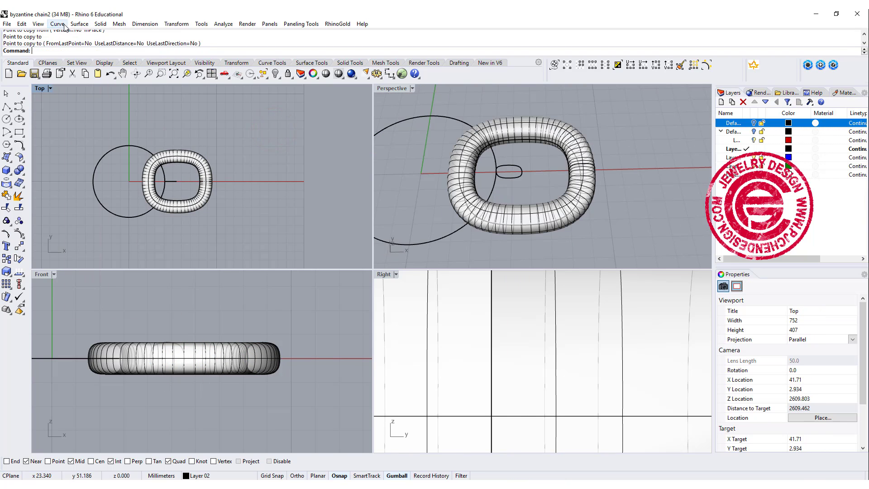
{"action": "left_click", "coordinate": [76, 24]}
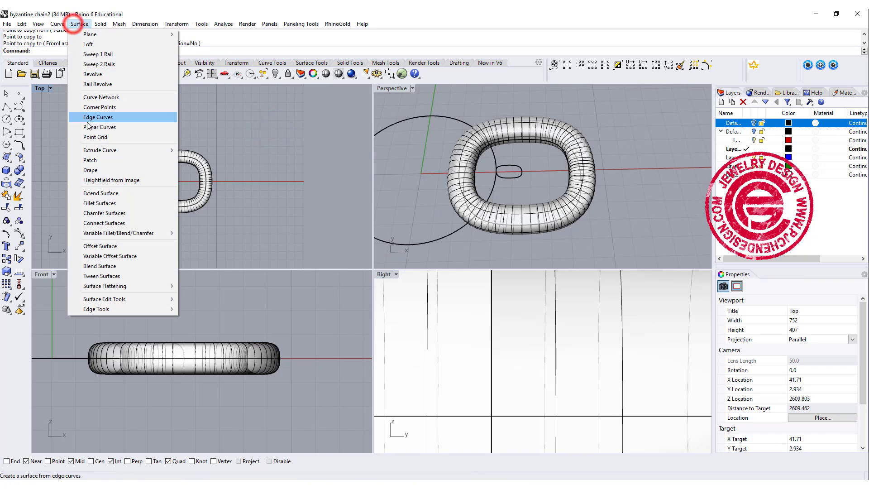
{"action": "left_click", "coordinate": [111, 53]}
{"action": "left_click", "coordinate": [163, 182]}
{"action": "key", "text": "Return"}
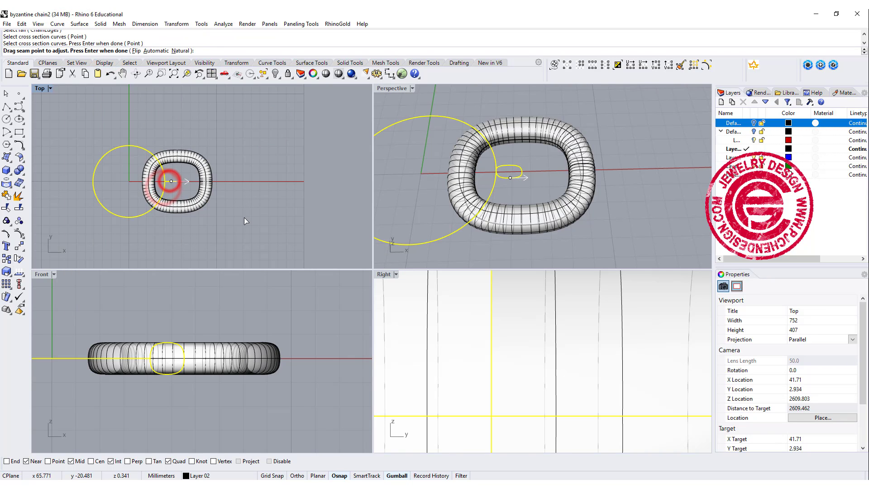
{"action": "key", "text": "Return"}
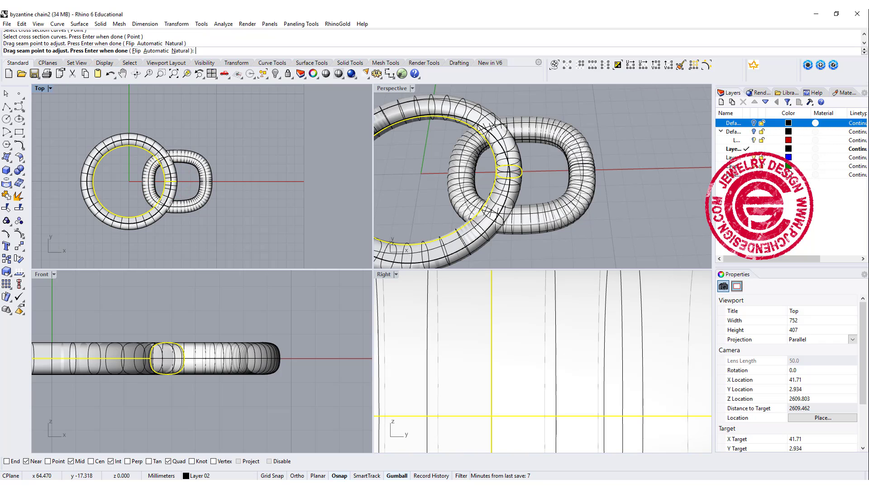
{"action": "key", "text": "Return"}
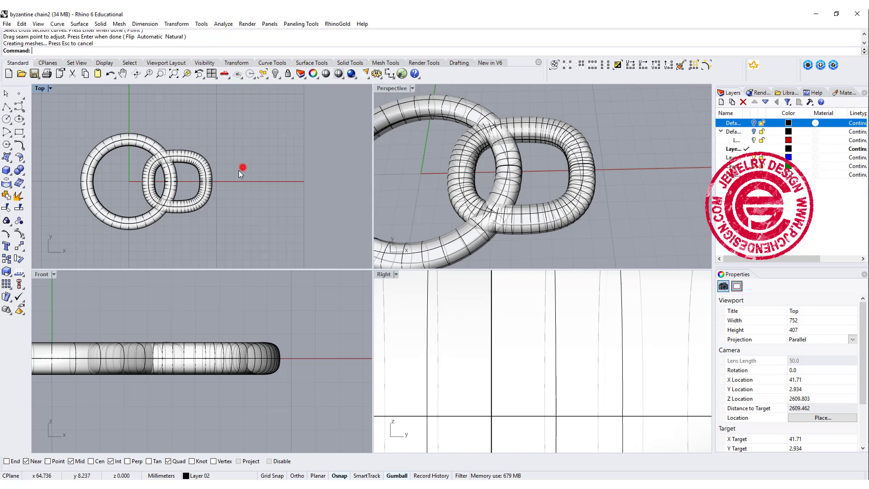
{"action": "scroll", "coordinate": [189, 178], "scroll_direction": "up", "scroll_amount": 3}
{"action": "scroll", "coordinate": [181, 200], "scroll_direction": "up", "scroll_amount": 1}
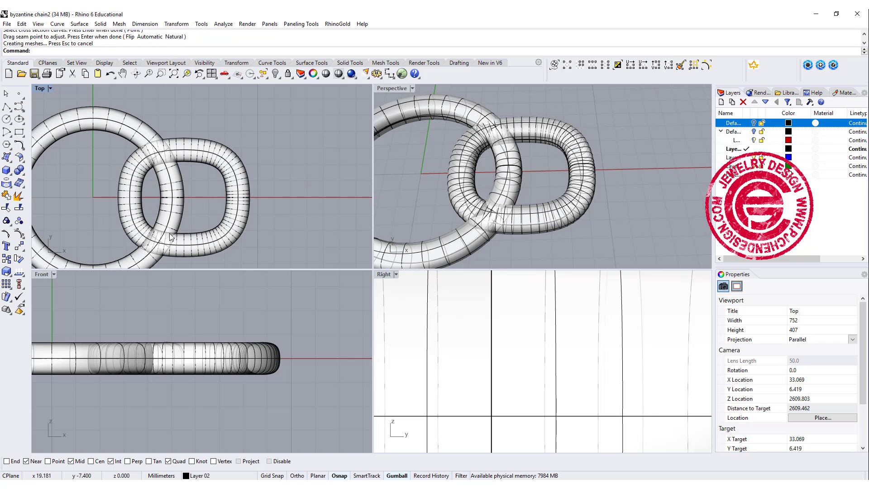
{"action": "right_click_drag", "start_coordinate": [148, 167], "coordinate": [179, 148]}
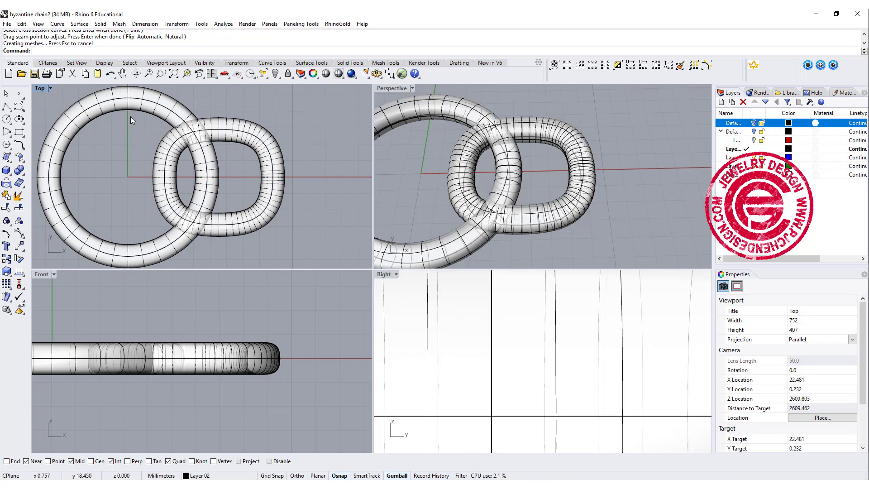
Step: Squash the round tube ring into an oval with the gumball scale handle
{"action": "left_click", "coordinate": [130, 120]}
{"action": "right_click_drag", "start_coordinate": [112, 126], "coordinate": [165, 193]}
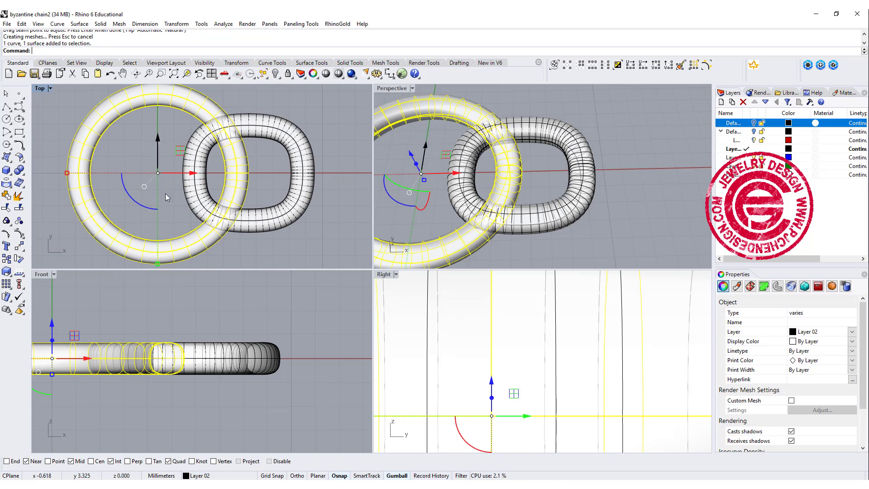
{"action": "left_click_drag", "start_coordinate": [158, 265], "coordinate": [158, 244]}
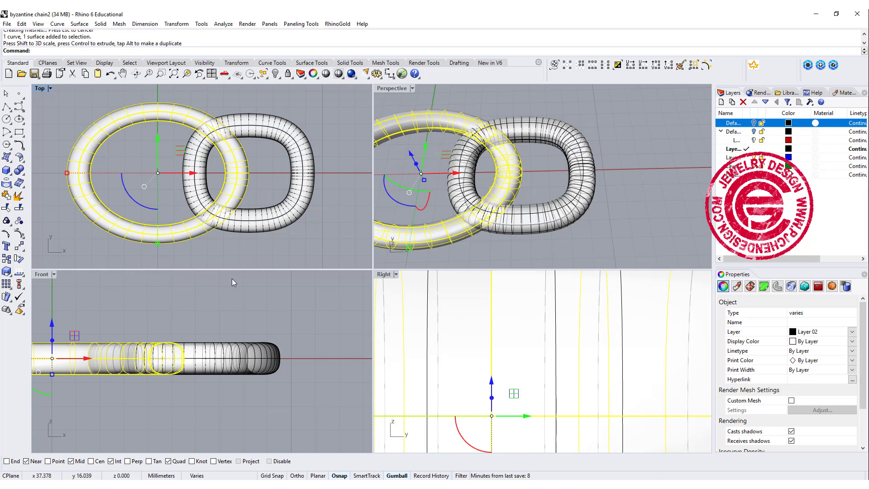
{"action": "left_click", "coordinate": [232, 251]}
{"action": "right_click_drag", "start_coordinate": [169, 174], "coordinate": [178, 184]}
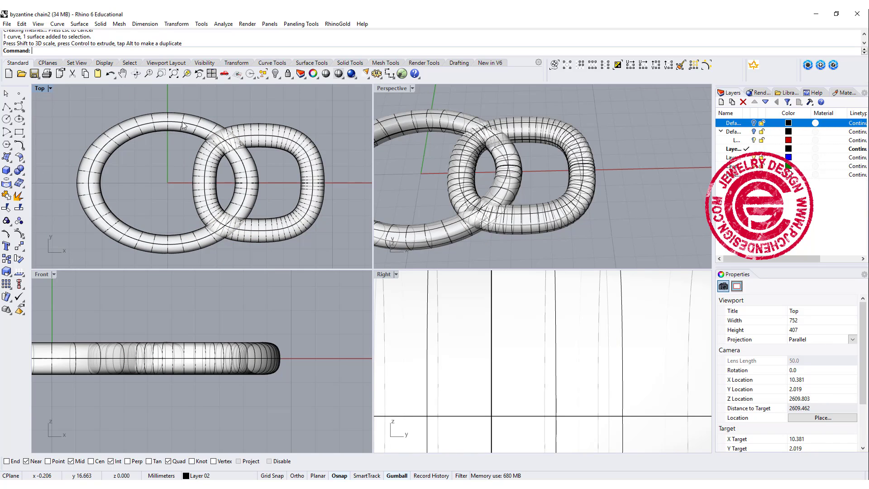
{"action": "right_click_drag", "start_coordinate": [181, 126], "coordinate": [160, 177]}
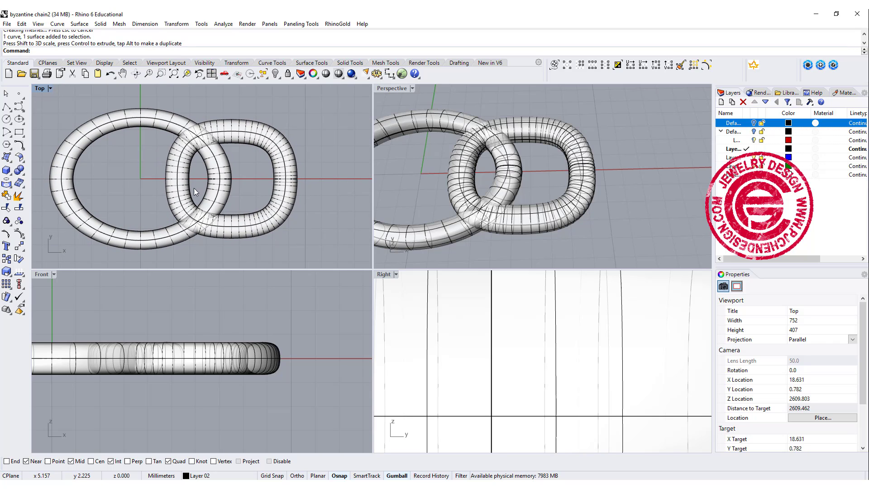
{"action": "scroll", "coordinate": [246, 148], "scroll_direction": "down", "scroll_amount": 2}
Step: Mirror a copy of the rounded link across a plane starting at 0, onto the oval's far side
{"action": "left_click_drag", "start_coordinate": [286, 222], "coordinate": [249, 196]}
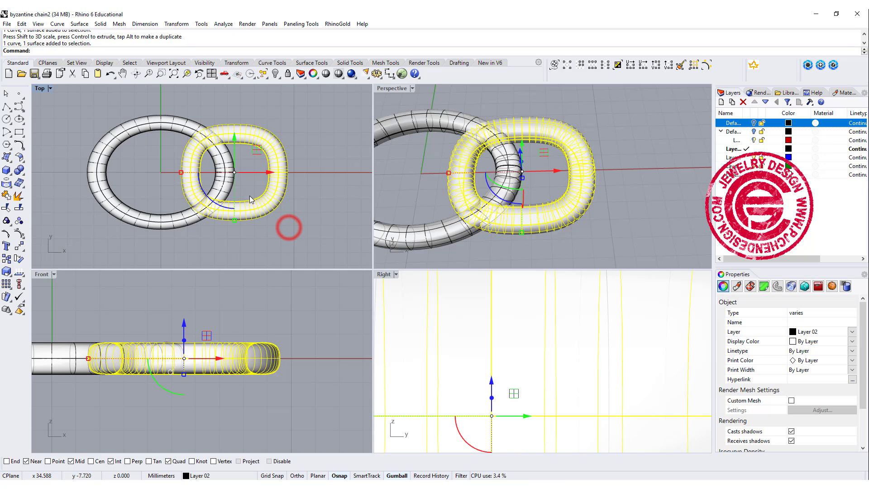
{"action": "left_click", "coordinate": [21, 246]}
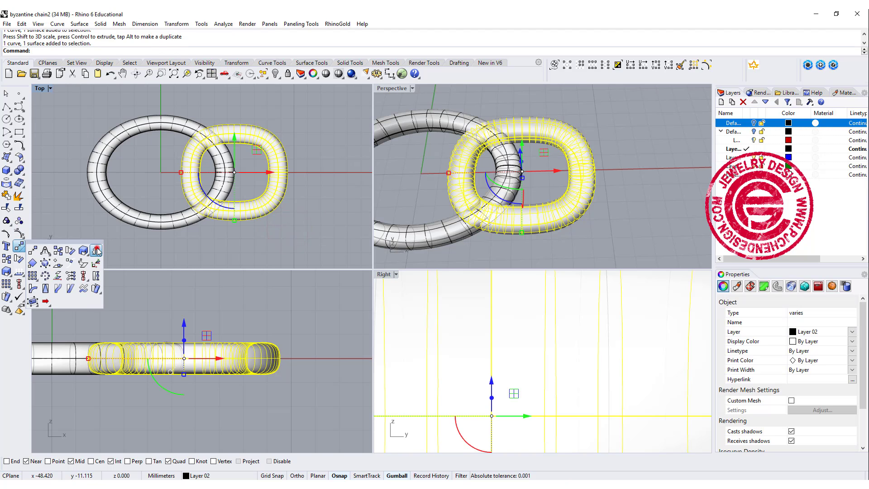
{"action": "left_click", "coordinate": [96, 251]}
{"action": "type", "text": "0"}
{"action": "key", "text": "Return"}
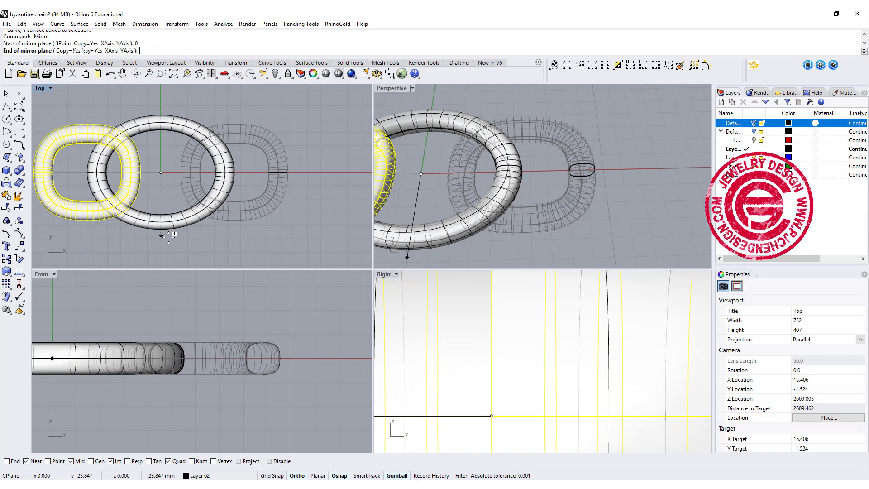
{"action": "left_click", "coordinate": [165, 239]}
{"action": "left_click", "coordinate": [221, 243]}
{"action": "scroll", "coordinate": [162, 172], "scroll_direction": "up", "scroll_amount": 1}
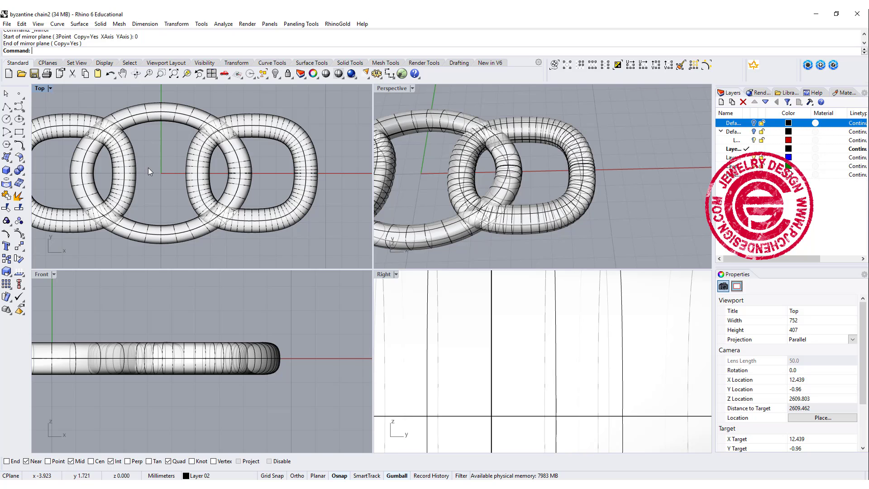
{"action": "mouse_move", "coordinate": [277, 197]}
{"action": "left_mouse_down"}
{"action": "mouse_move", "coordinate": [302, 179]}
{"action": "mouse_move", "coordinate": [285, 174]}
{"action": "left_mouse_up"}
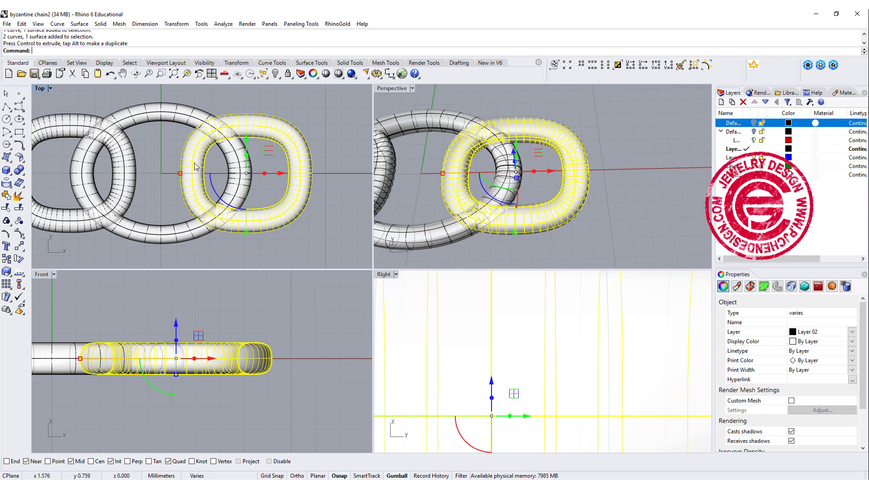
Step: Undo the accidental move, stretch the rounded link wider along X, and select the left copy
{"action": "key", "text": "ctrl+z"}
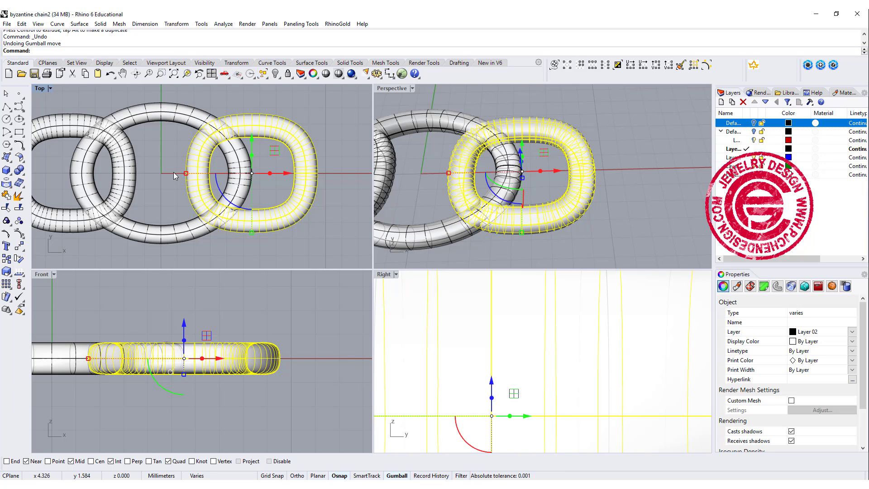
{"action": "left_click", "coordinate": [187, 175]}
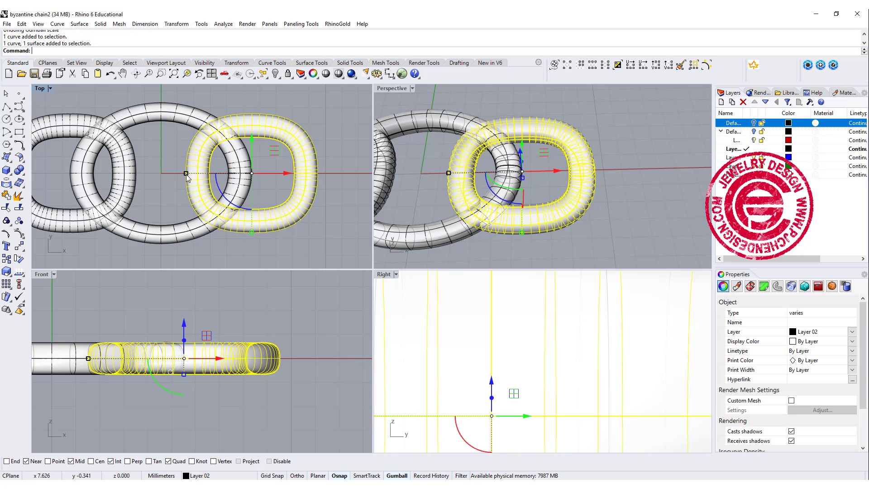
{"action": "left_click_drag", "start_coordinate": [187, 175], "coordinate": [178, 174]}
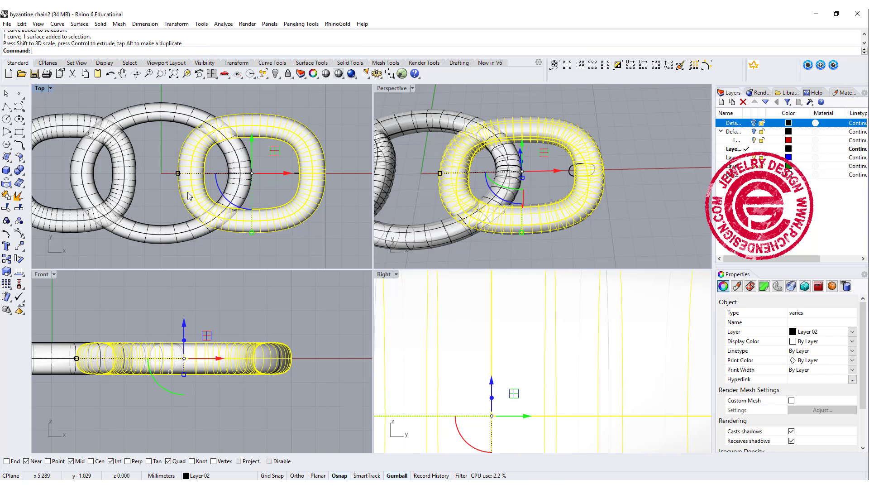
{"action": "left_click", "coordinate": [227, 245]}
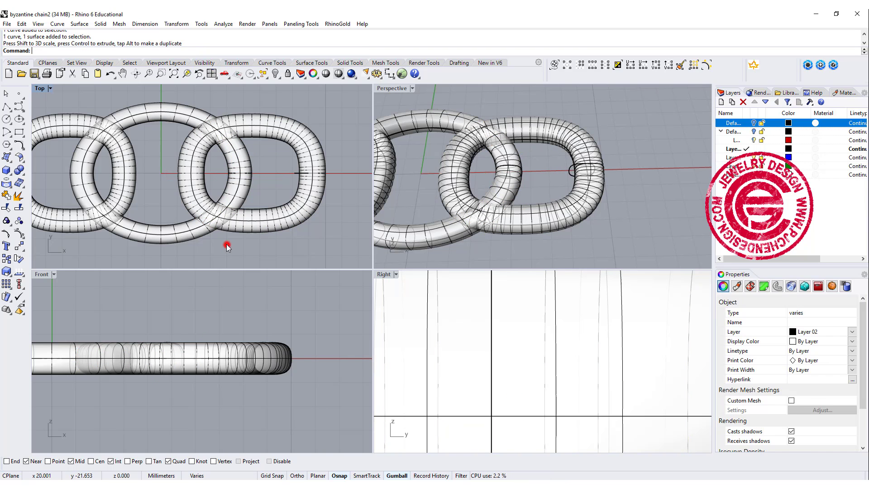
{"action": "left_click", "coordinate": [142, 191]}
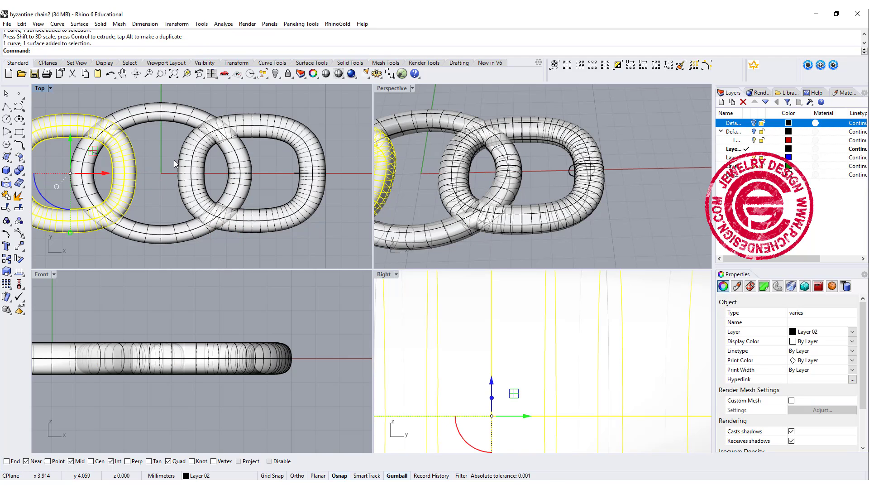
Step: Delete the old left link and mirror the widened link through the origin onto the oval's left
{"action": "key", "text": "Delete"}
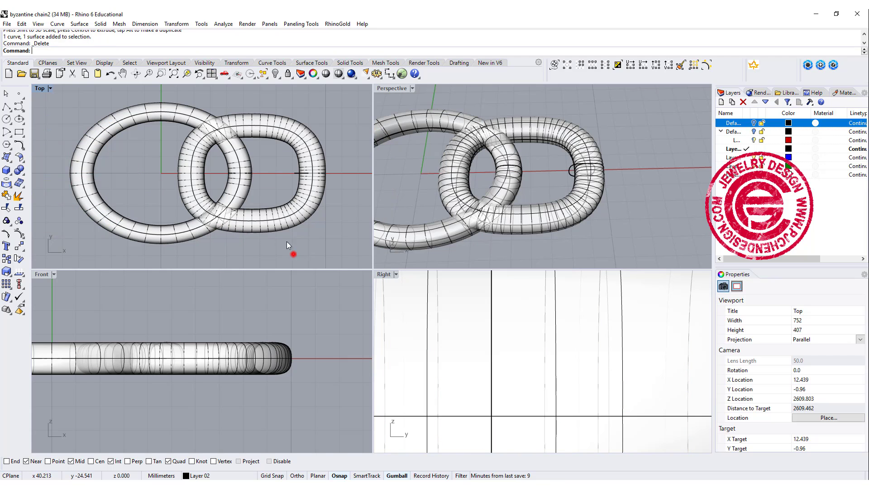
{"action": "left_click", "coordinate": [292, 252]}
{"action": "left_click", "coordinate": [19, 245]}
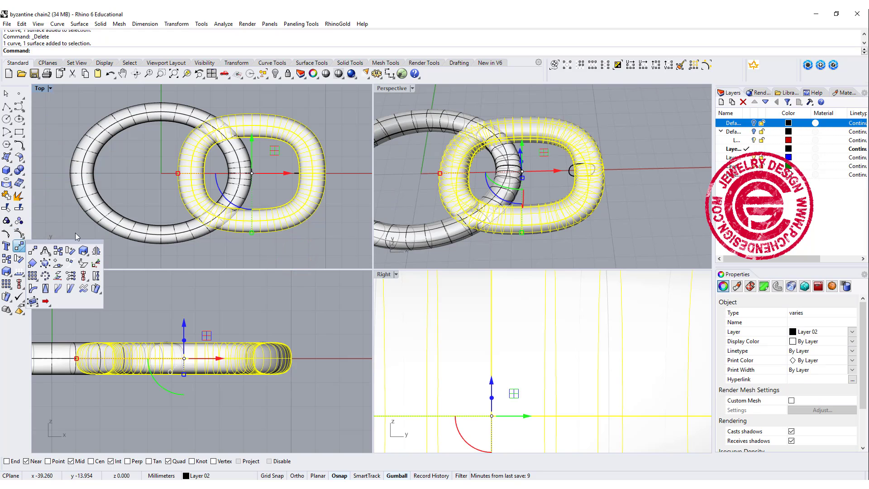
{"action": "left_click", "coordinate": [97, 251]}
{"action": "type", "text": "0"}
{"action": "key", "text": "Return"}
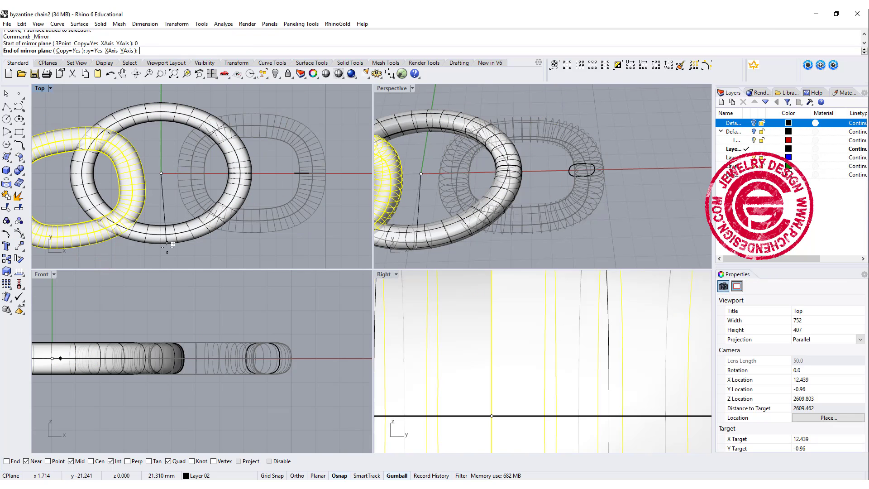
{"action": "left_click", "coordinate": [166, 261]}
{"action": "left_click", "coordinate": [248, 271]}
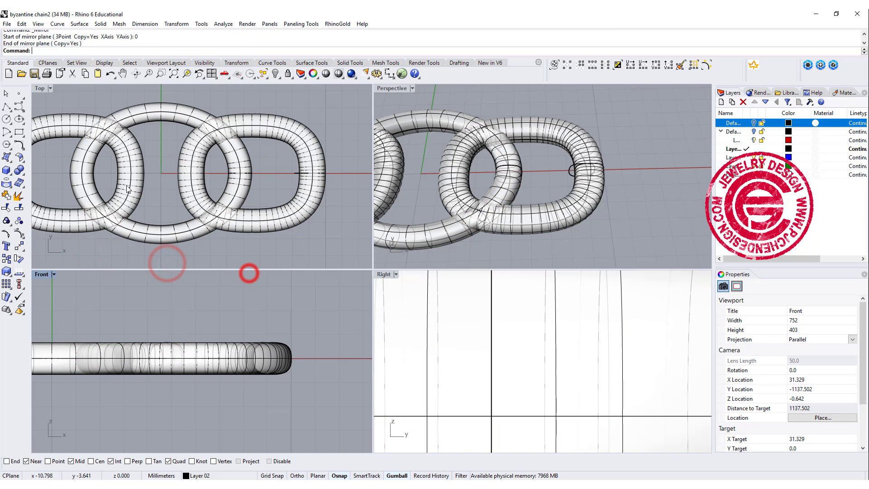
{"action": "right_click_drag", "start_coordinate": [199, 162], "coordinate": [191, 180]}
{"action": "scroll", "coordinate": [156, 155], "scroll_direction": "up", "scroll_amount": 2}
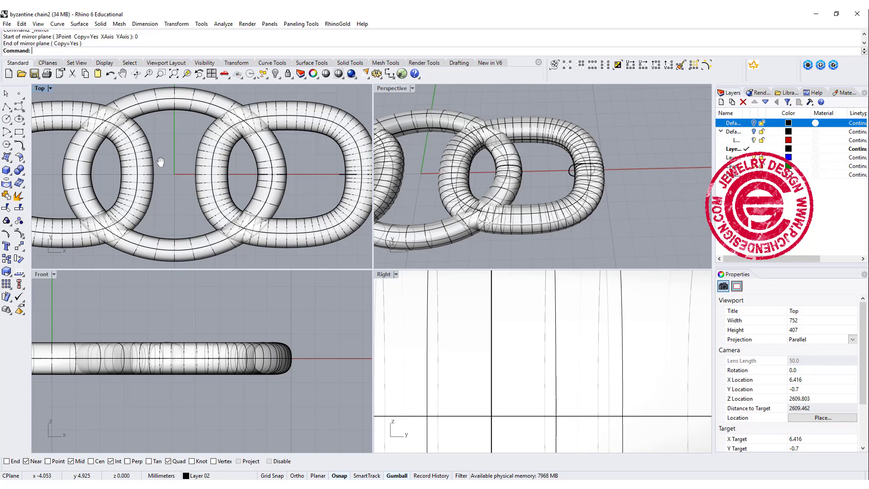
{"action": "scroll", "coordinate": [100, 333], "scroll_direction": "down", "scroll_amount": 3}
{"action": "right_click_drag", "start_coordinate": [100, 333], "coordinate": [148, 330]}
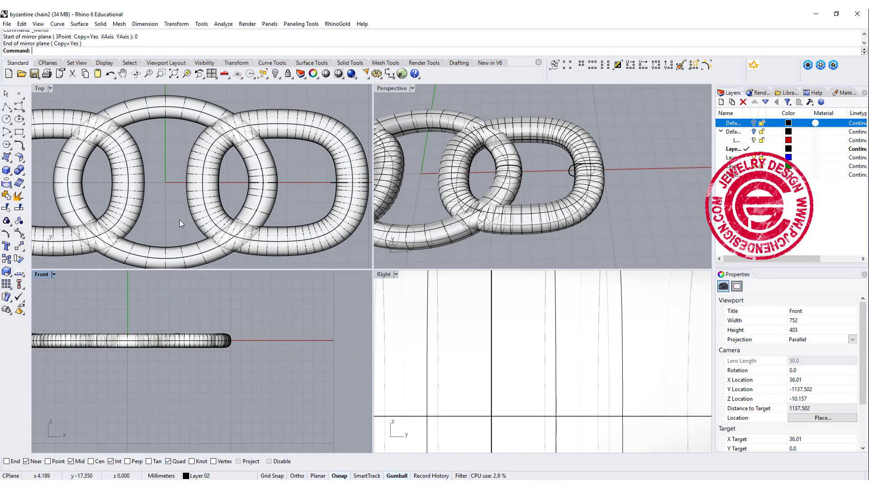
{"action": "scroll", "coordinate": [176, 189], "scroll_direction": "up", "scroll_amount": 2}
{"action": "scroll", "coordinate": [176, 189], "scroll_direction": "up", "scroll_amount": 2}
Step: Draw a conic-cornered rectangle centred on the origin in the Front view, then select it
{"action": "left_click", "coordinate": [18, 132]}
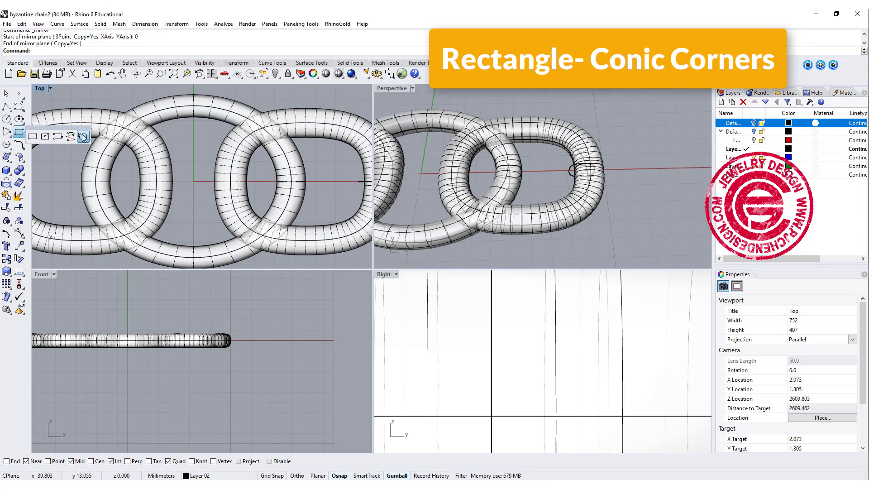
{"action": "left_click", "coordinate": [82, 136]}
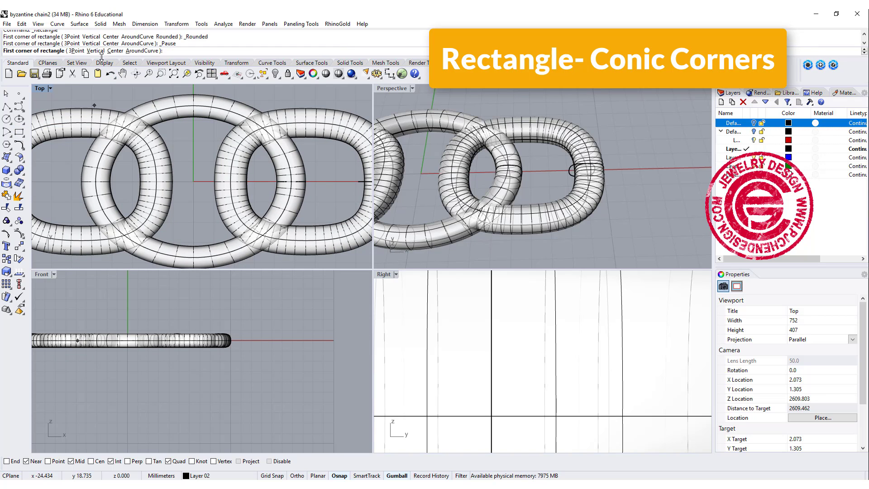
{"action": "left_click", "coordinate": [115, 50]}
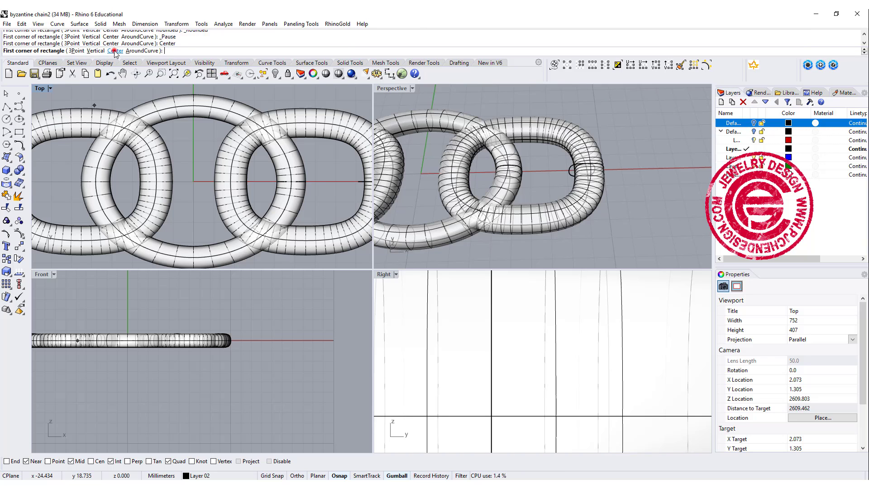
{"action": "scroll", "coordinate": [132, 385], "scroll_direction": "down", "scroll_amount": 2}
{"action": "left_click", "coordinate": [174, 363]}
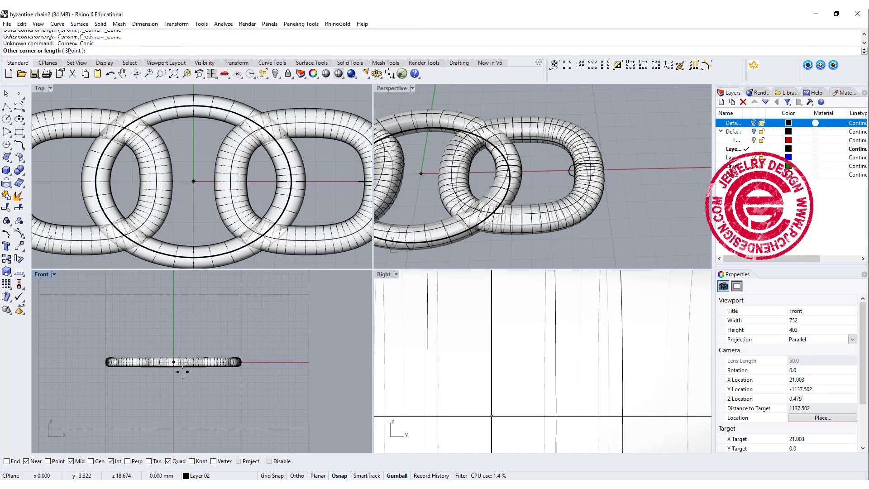
{"action": "scroll", "coordinate": [187, 366], "scroll_direction": "up", "scroll_amount": 3}
{"action": "scroll", "coordinate": [203, 312], "scroll_direction": "up", "scroll_amount": 1}
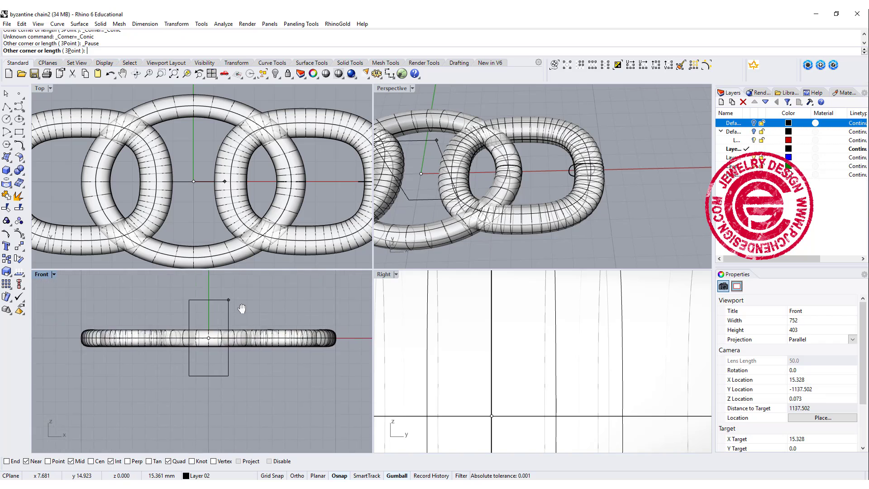
{"action": "scroll", "coordinate": [242, 319], "scroll_direction": "down", "scroll_amount": 1}
{"action": "scroll", "coordinate": [231, 331], "scroll_direction": "up", "scroll_amount": 3}
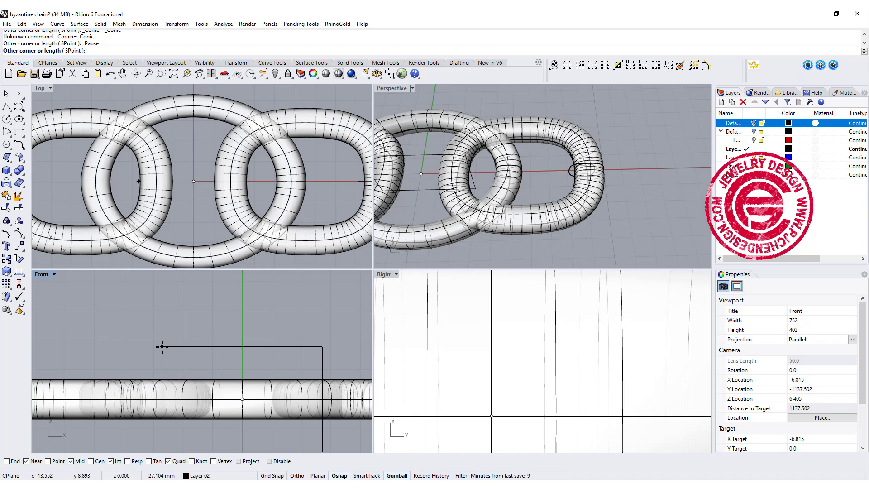
{"action": "left_click", "coordinate": [164, 369]}
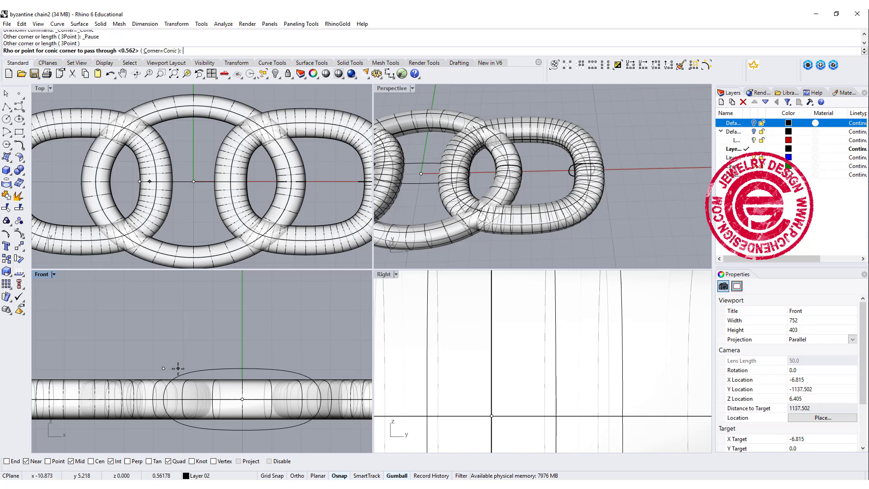
{"action": "right_click_drag", "start_coordinate": [178, 369], "coordinate": [135, 328]}
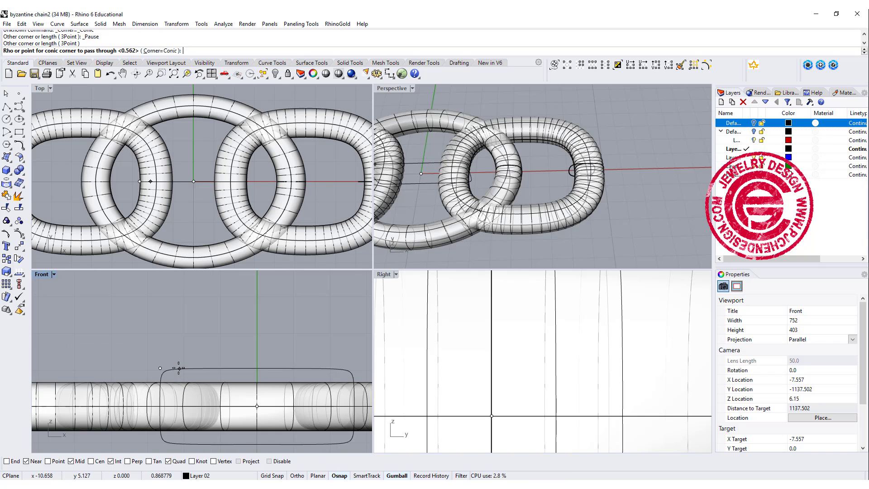
{"action": "scroll", "coordinate": [135, 328], "scroll_direction": "up", "scroll_amount": 1}
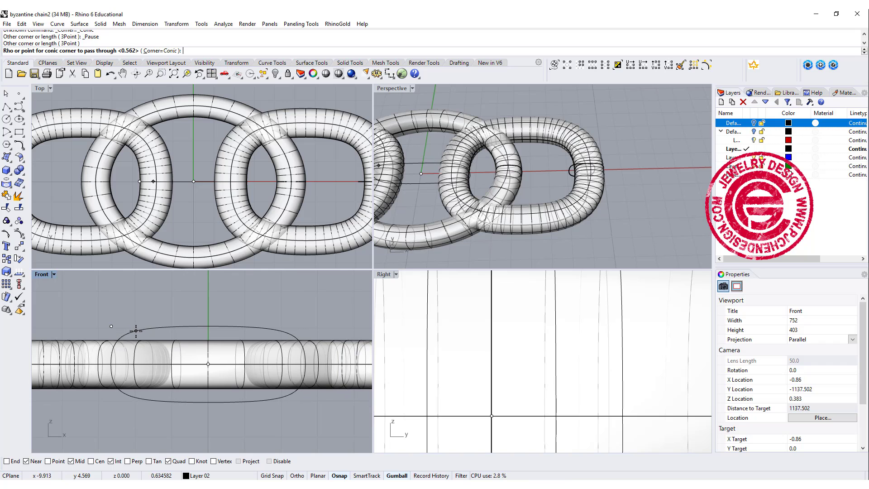
{"action": "left_click", "coordinate": [134, 330]}
{"action": "left_click", "coordinate": [166, 327]}
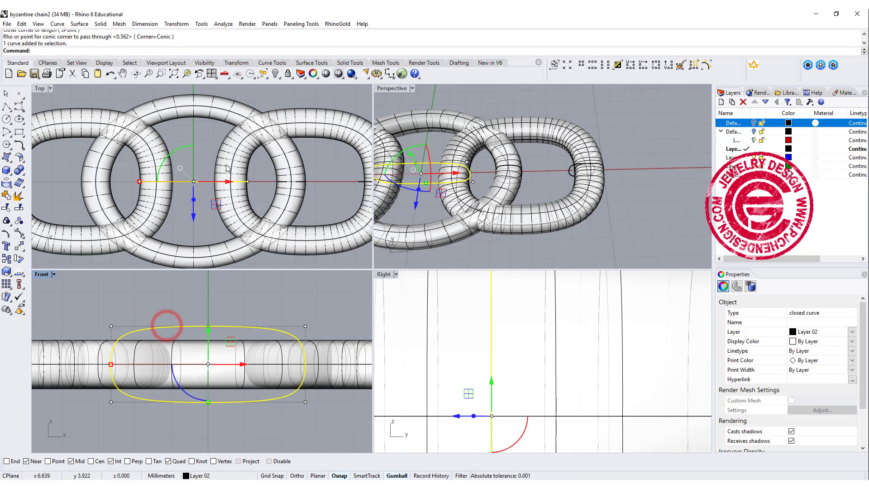
{"action": "scroll", "coordinate": [246, 179], "scroll_direction": "up", "scroll_amount": 2}
Step: Copy the small profile curve onto the rounded rectangle's end point
{"action": "right_click_drag", "start_coordinate": [259, 182], "coordinate": [219, 189]}
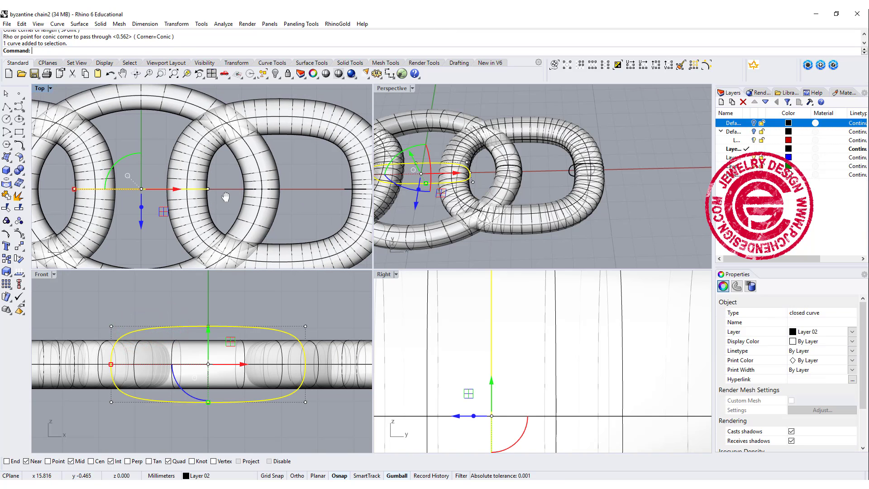
{"action": "left_click", "coordinate": [275, 189]}
{"action": "left_click", "coordinate": [299, 212]}
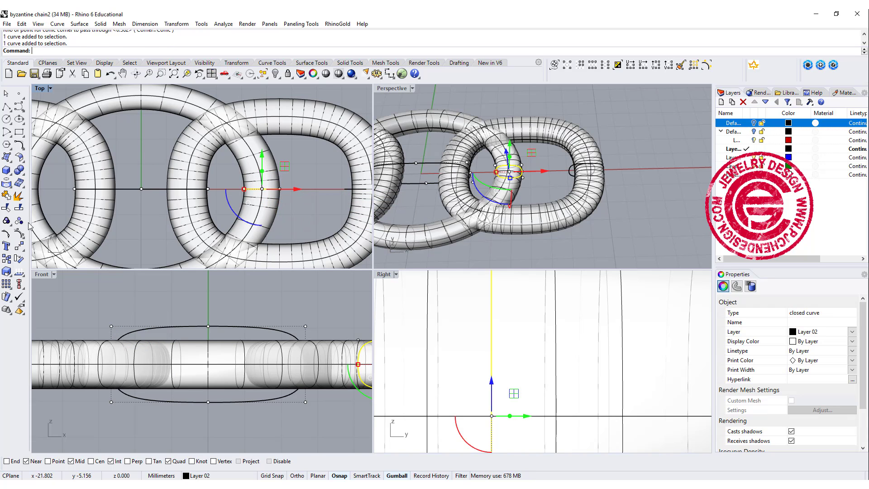
{"action": "left_click", "coordinate": [7, 259]}
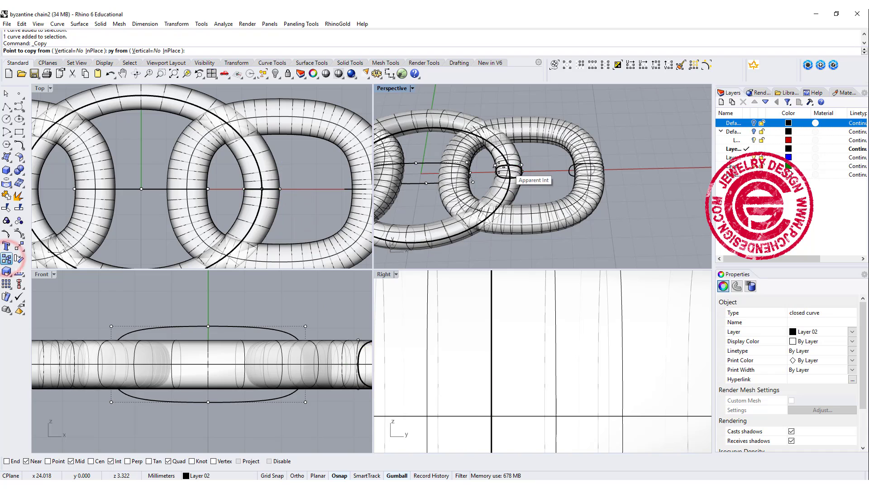
{"action": "left_click", "coordinate": [509, 175]}
{"action": "left_click", "coordinate": [475, 171]}
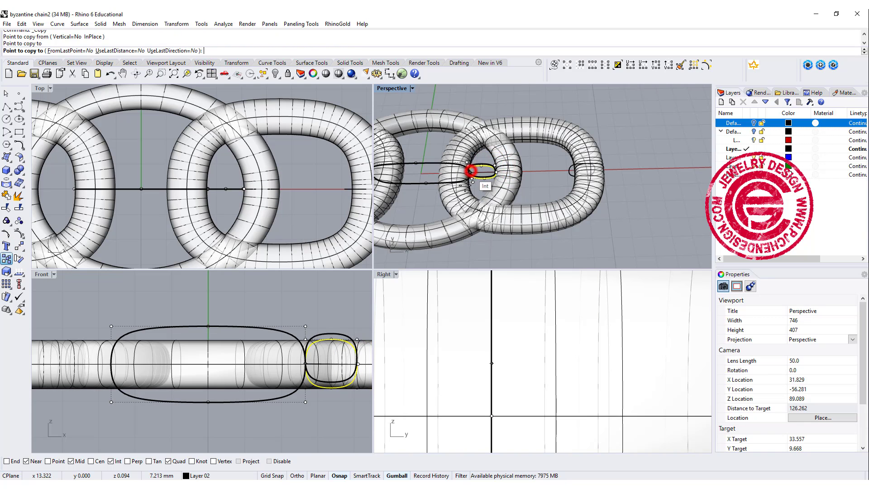
{"action": "key", "text": "Return"}
Step: Rotate the copied profile 90° so it stands upright across the rectangle
{"action": "left_click", "coordinate": [480, 174]}
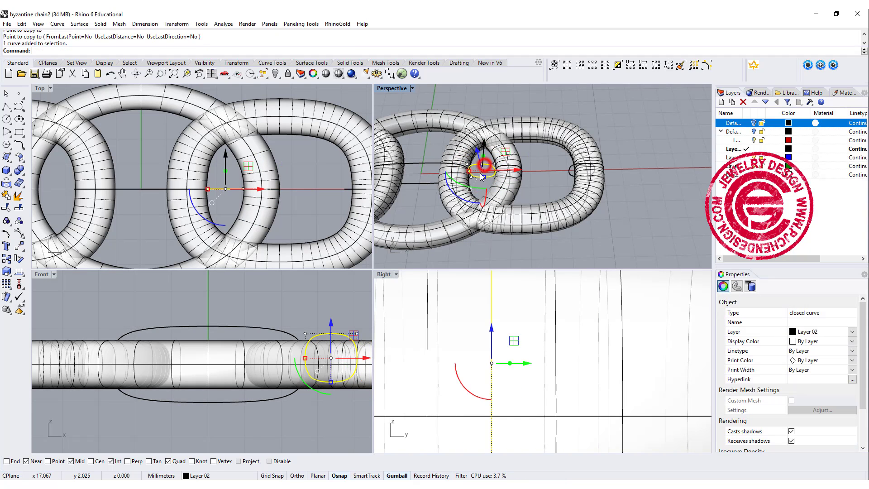
{"action": "left_click_drag", "start_coordinate": [476, 397], "coordinate": [526, 412]}
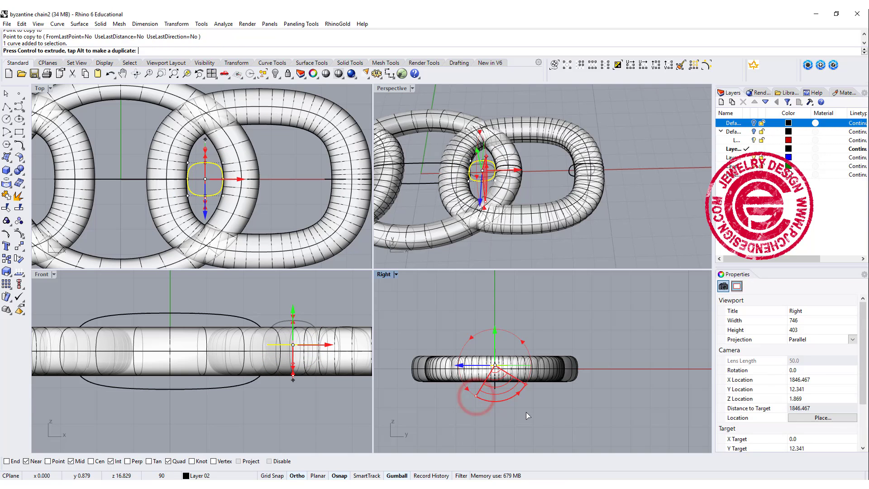
{"action": "left_click", "coordinate": [507, 105]}
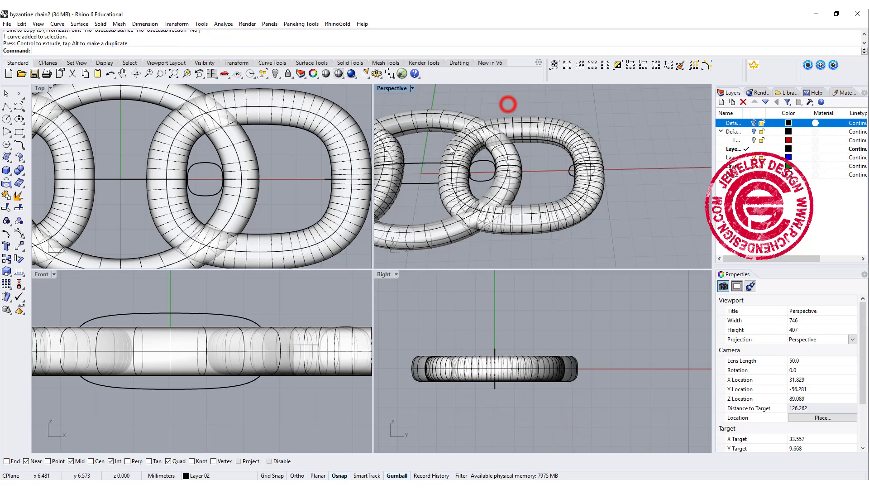
{"action": "right_click_drag", "start_coordinate": [508, 104], "coordinate": [399, 100]}
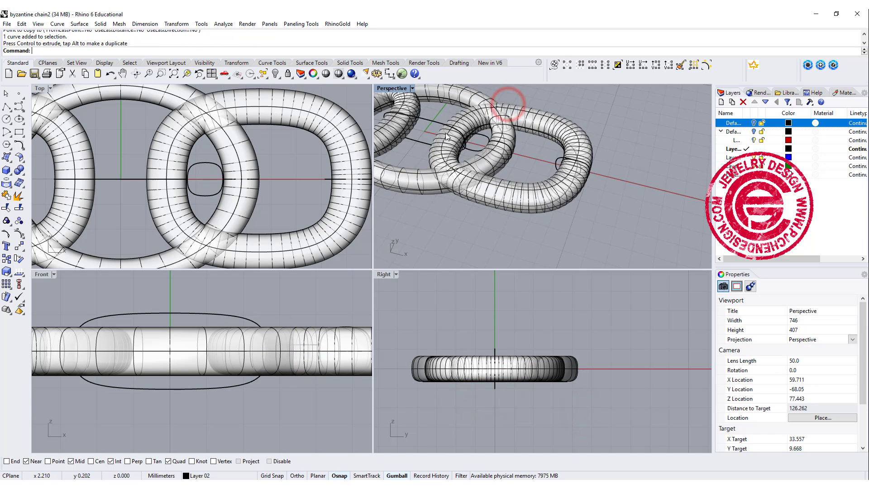
Step: Sweep the small profile along the rounded rectangle rail to form a tube
{"action": "left_click", "coordinate": [81, 25]}
{"action": "left_click", "coordinate": [95, 55]}
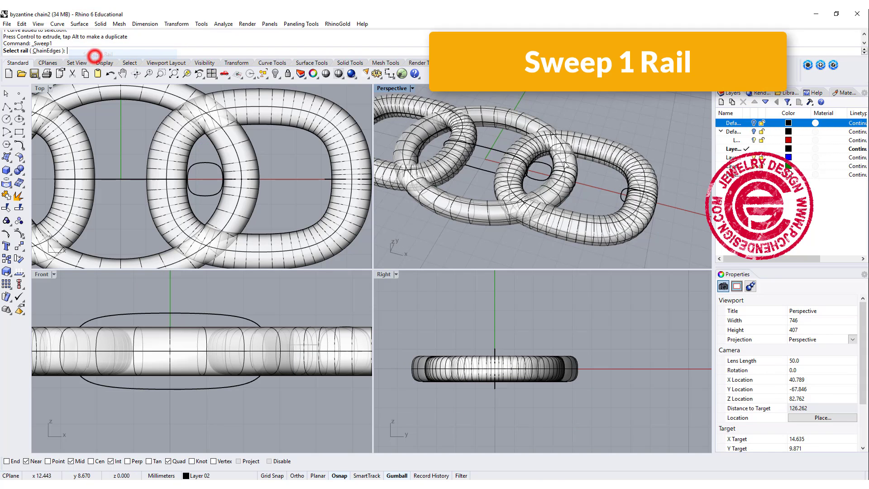
{"action": "left_click", "coordinate": [490, 152]}
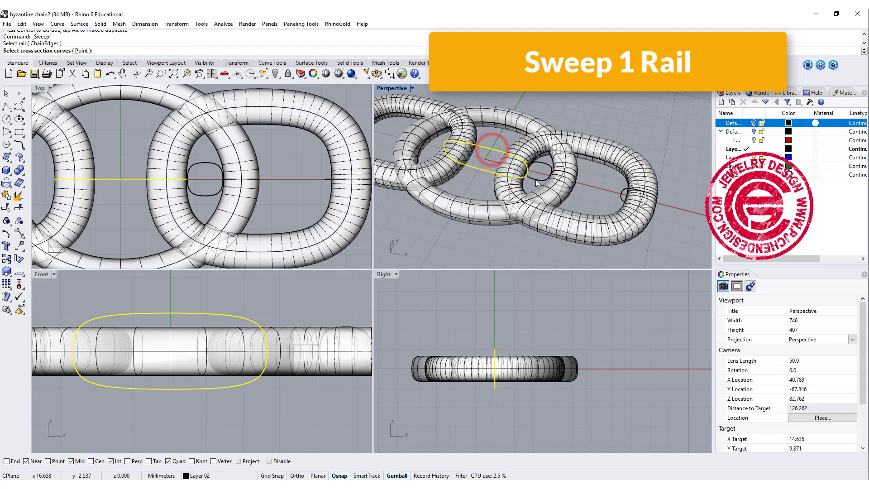
{"action": "left_click", "coordinate": [536, 180]}
{"action": "key", "text": "Return"}
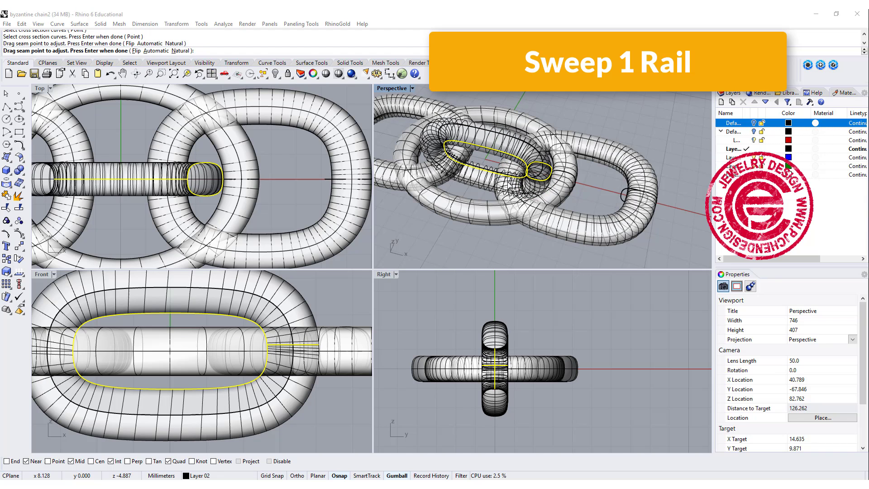
{"action": "key", "text": "Return"}
{"action": "right_click_drag", "start_coordinate": [613, 125], "coordinate": [466, 202]}
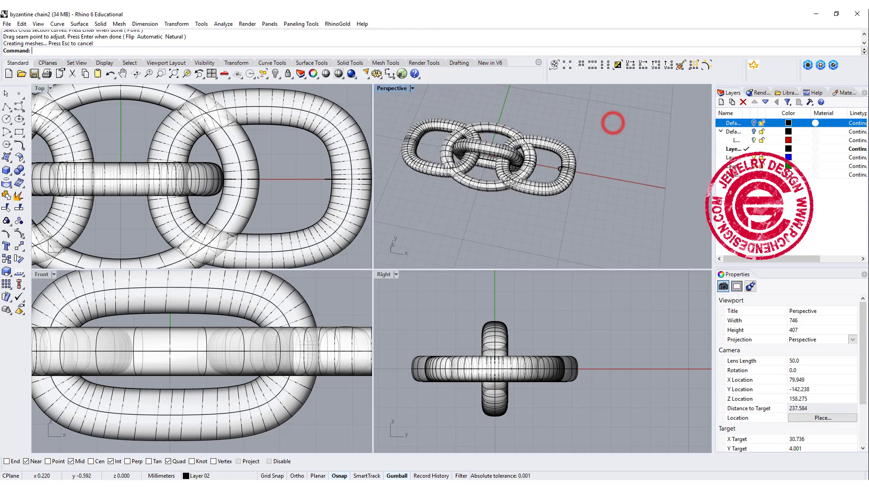
{"action": "scroll", "coordinate": [192, 169], "scroll_direction": "up", "scroll_amount": 2}
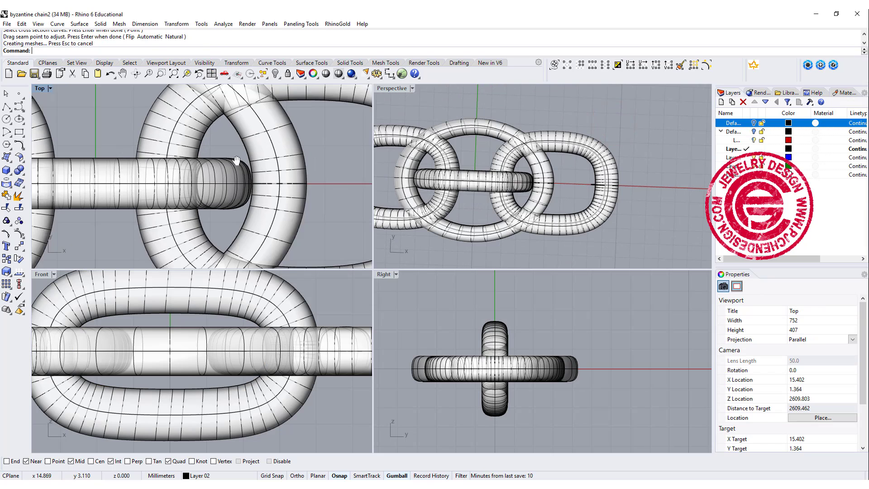
{"action": "scroll", "coordinate": [177, 164], "scroll_direction": "up", "scroll_amount": 2}
Step: Widen the tube and its rail sideways and move them up off the centre line
{"action": "left_click", "coordinate": [164, 168]}
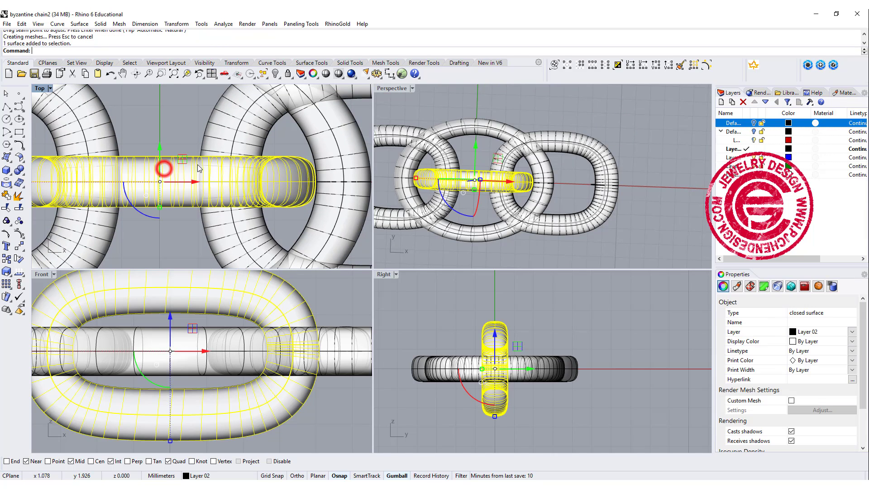
{"action": "left_click_drag", "start_coordinate": [295, 217], "coordinate": [182, 163]}
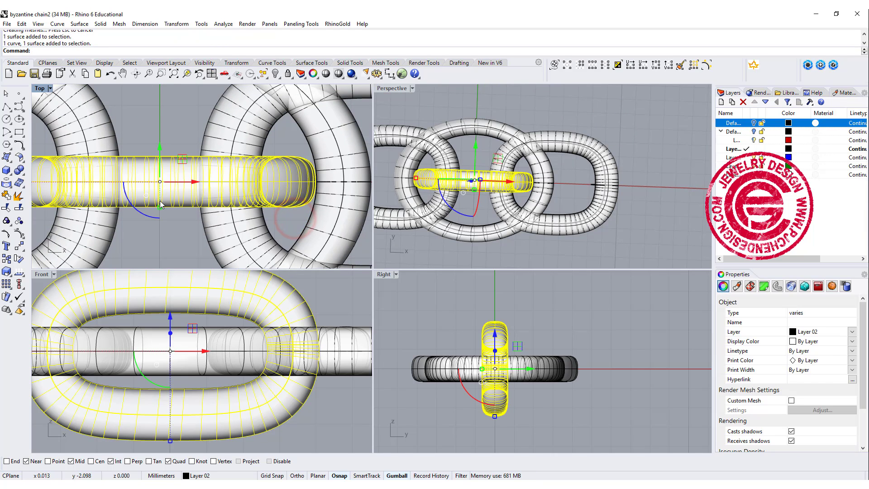
{"action": "left_click_drag", "start_coordinate": [159, 207], "coordinate": [160, 210]}
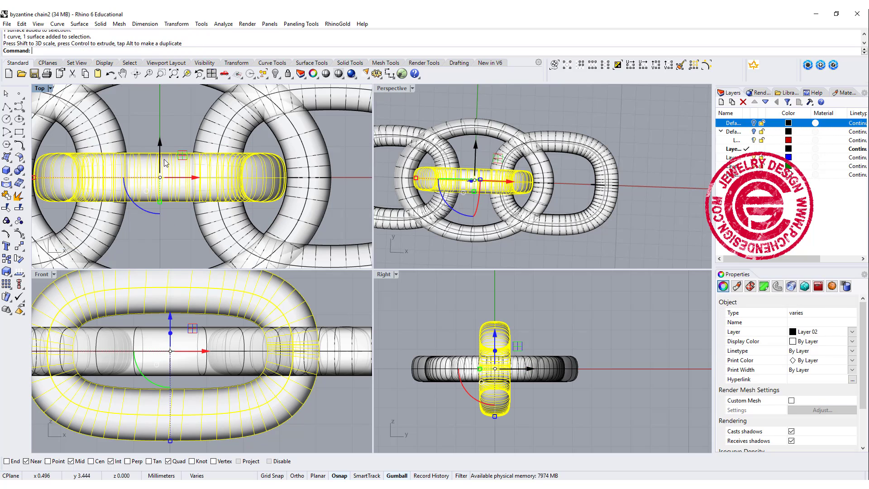
{"action": "scroll", "coordinate": [168, 166], "scroll_direction": "down", "scroll_amount": 1}
{"action": "left_click_drag", "start_coordinate": [166, 159], "coordinate": [171, 131]}
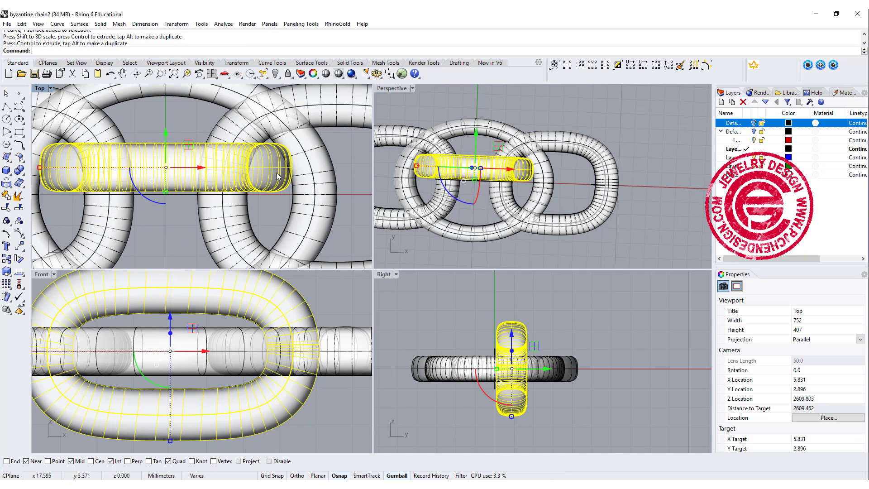
Step: Mirror the tube through the origin to add a second tube below the centre line
{"action": "left_click", "coordinate": [23, 242]}
{"action": "left_click", "coordinate": [98, 253]}
{"action": "type", "text": "0"}
{"action": "key", "text": "Return"}
{"action": "left_click", "coordinate": [55, 114]}
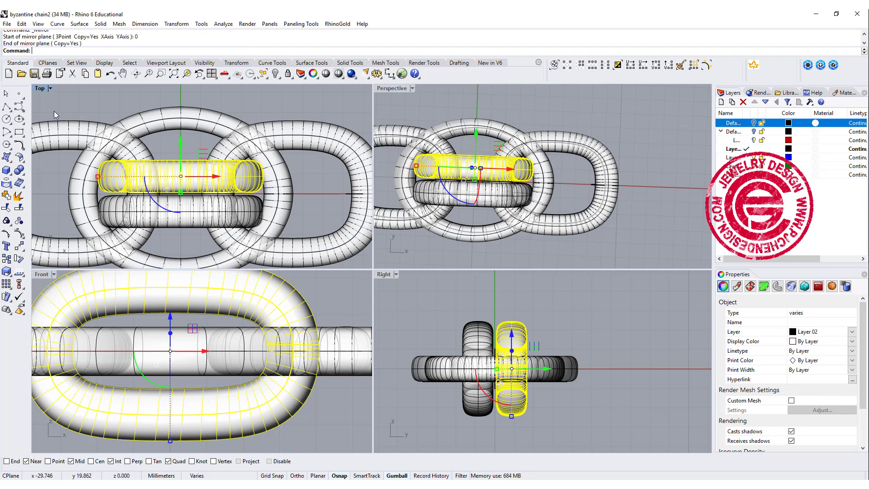
{"action": "double_click", "coordinate": [43, 88]}
{"action": "scroll", "coordinate": [39, 81], "scroll_direction": "down", "scroll_amount": 3}
{"action": "scroll", "coordinate": [486, 146], "scroll_direction": "up", "scroll_amount": 1}
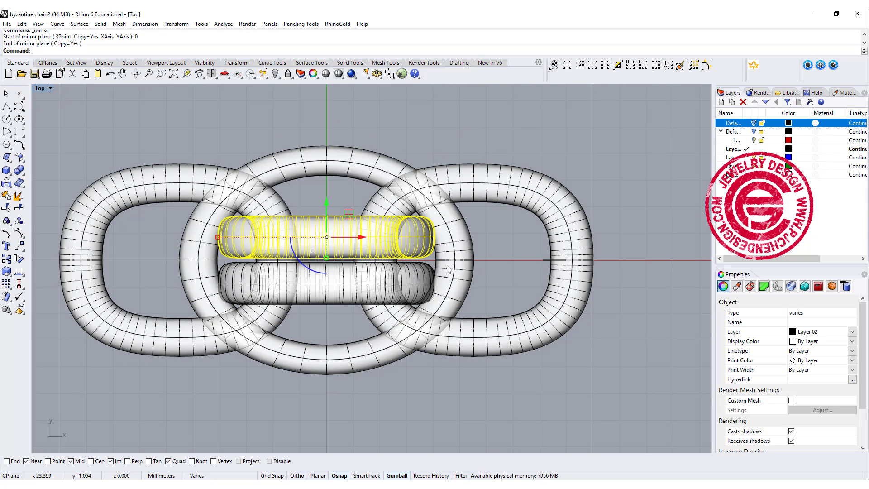
{"action": "scroll", "coordinate": [428, 243], "scroll_direction": "up", "scroll_amount": 3}
{"action": "scroll", "coordinate": [407, 220], "scroll_direction": "up", "scroll_amount": 1}
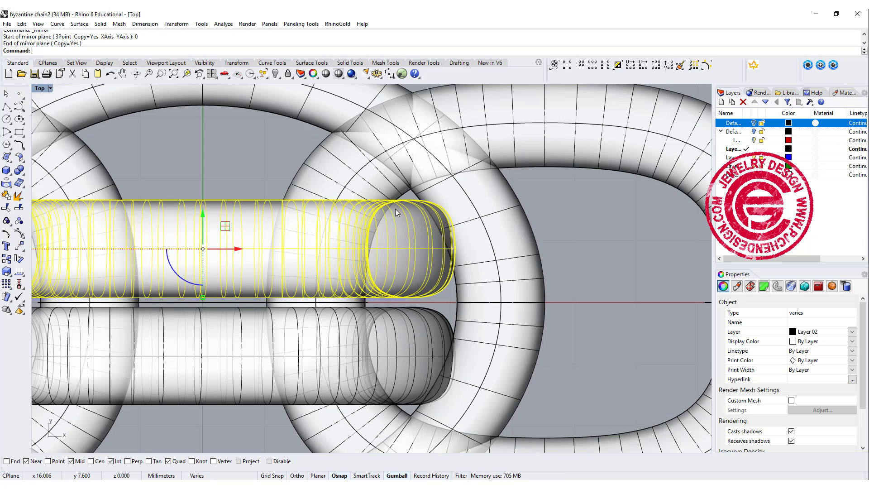
Step: Window-select objects on the right link and stretch the middle ring along its width
{"action": "left_click", "coordinate": [488, 243]}
{"action": "left_click", "coordinate": [341, 178]}
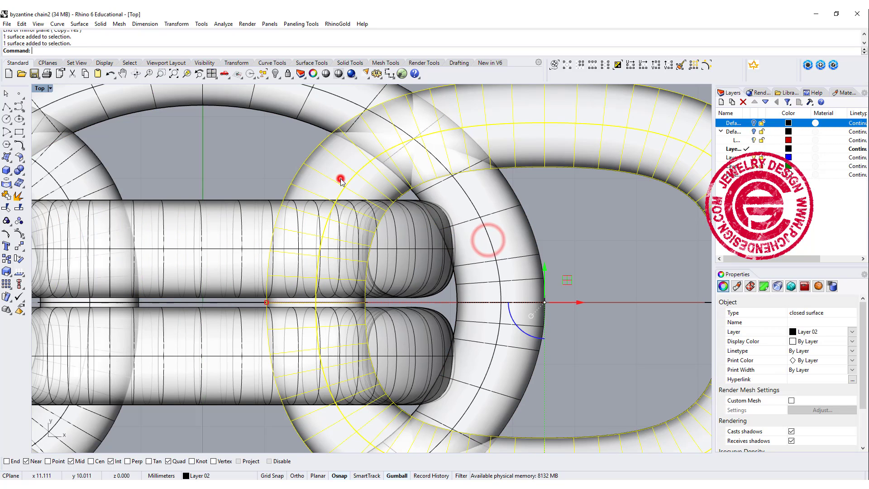
{"action": "left_click", "coordinate": [573, 228]}
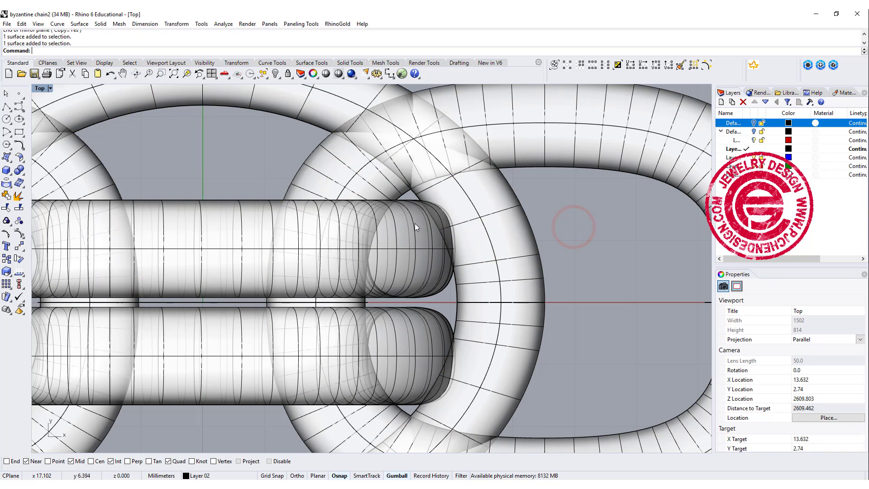
{"action": "scroll", "coordinate": [413, 222], "scroll_direction": "down", "scroll_amount": 2}
{"action": "scroll", "coordinate": [426, 216], "scroll_direction": "down", "scroll_amount": 2}
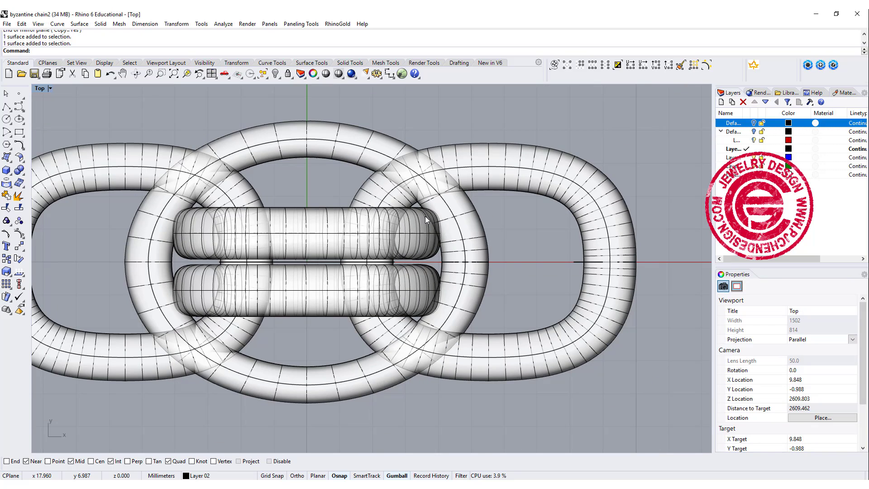
{"action": "left_click_drag", "start_coordinate": [458, 247], "coordinate": [507, 215]}
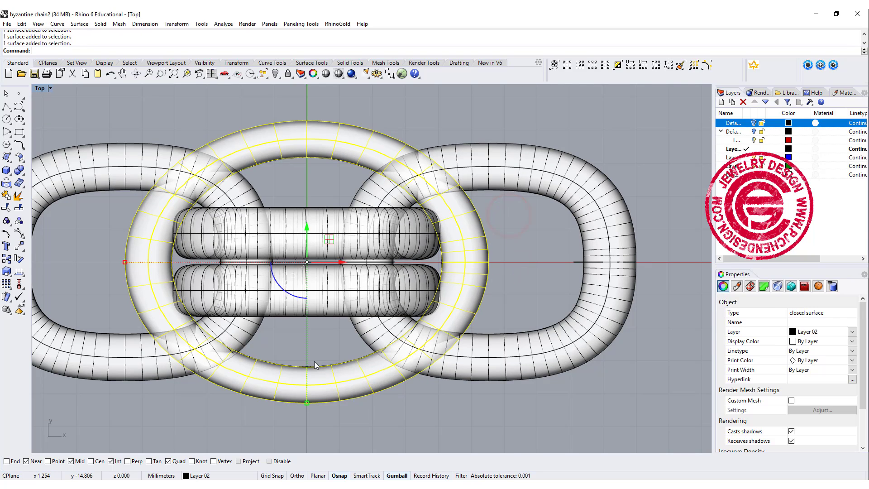
{"action": "left_click_drag", "start_coordinate": [306, 404], "coordinate": [307, 415]}
Step: Select the ring curve and surface, enlarge the right-hand link slightly, and nudge it left
{"action": "left_click", "coordinate": [530, 330]}
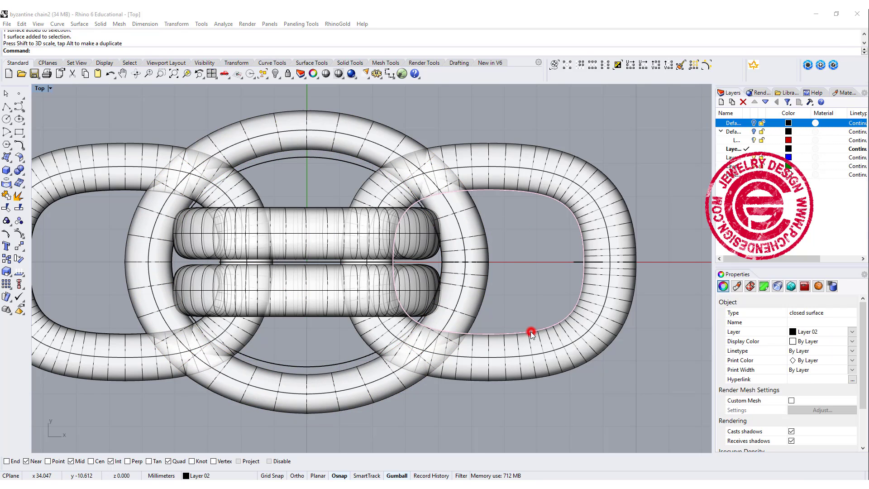
{"action": "left_click", "coordinate": [653, 313]}
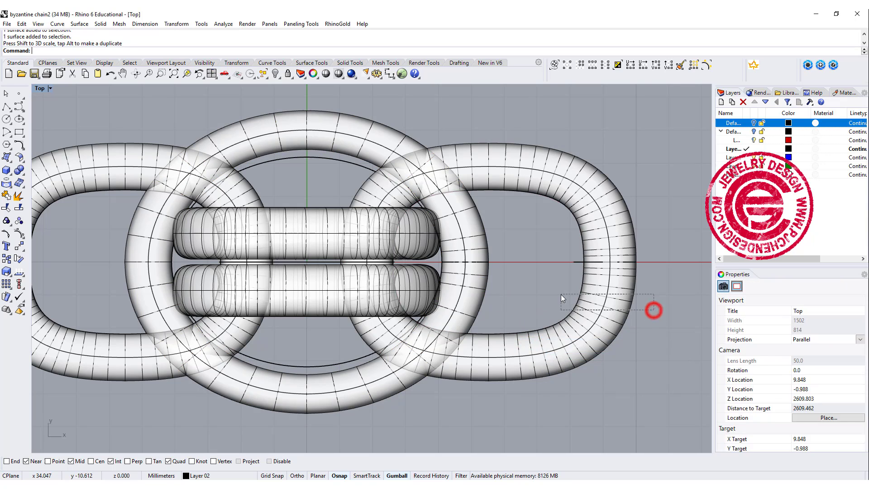
{"action": "left_click_drag", "start_coordinate": [344, 265], "coordinate": [333, 264]}
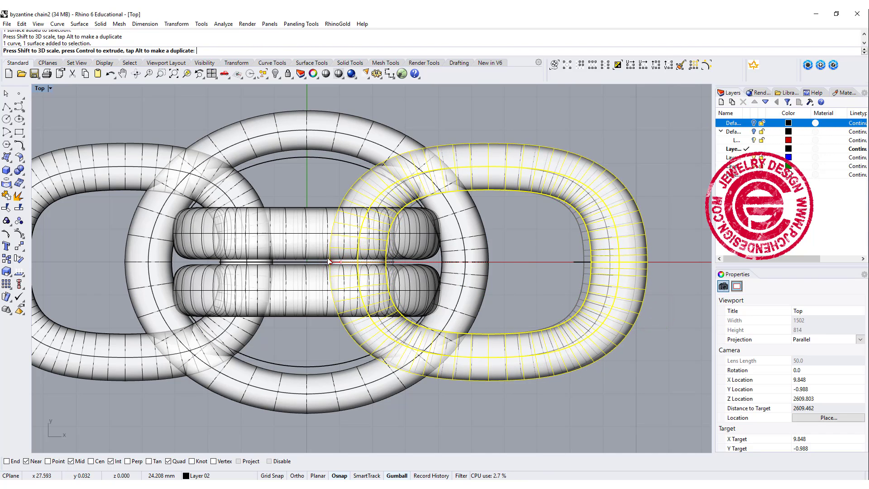
{"action": "left_click_drag", "start_coordinate": [334, 264], "coordinate": [374, 231]}
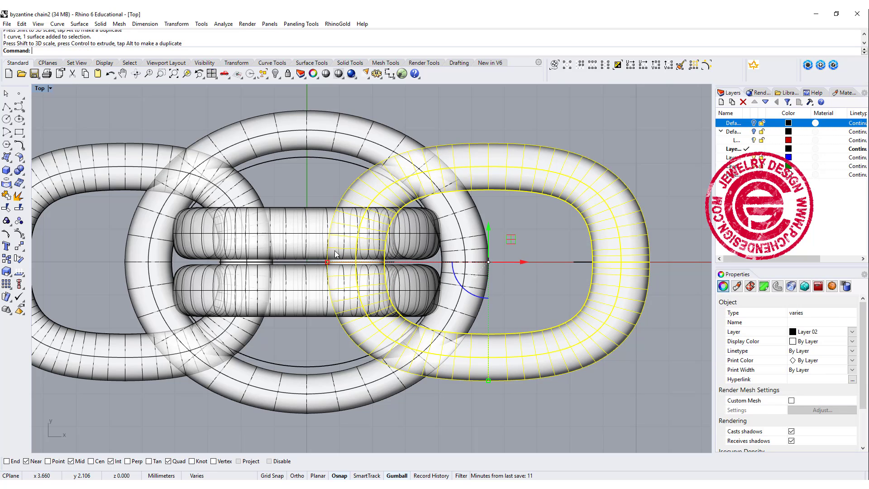
{"action": "left_click_drag", "start_coordinate": [526, 265], "coordinate": [520, 262]}
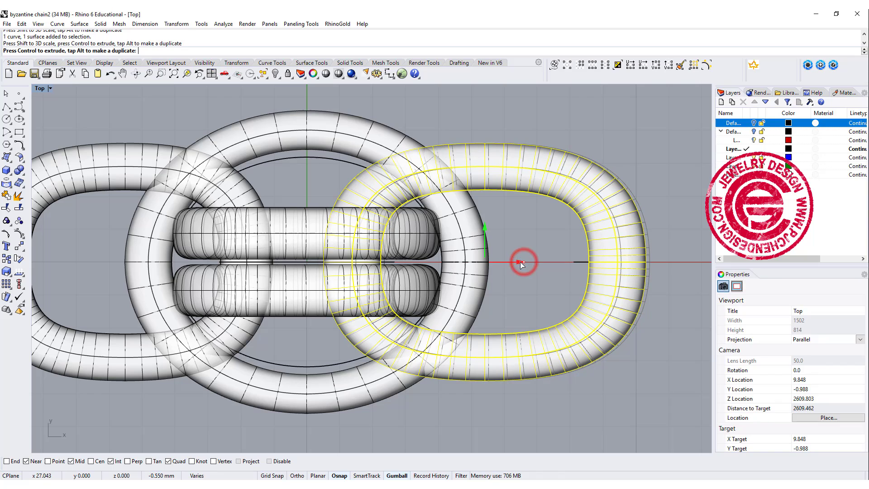
{"action": "left_click", "coordinate": [542, 301]}
Step: Draw a conic-cornered rectangle from the centre to the ring outline, then delete the old ellipse
{"action": "left_click", "coordinate": [321, 160]}
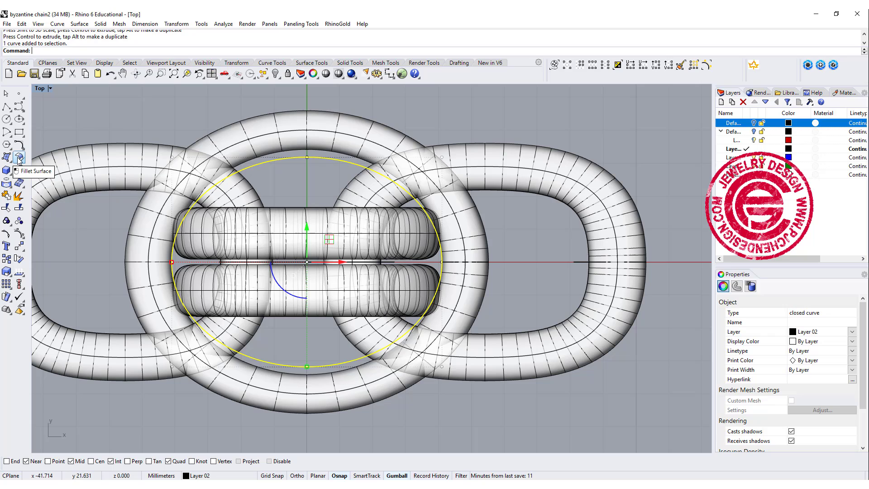
{"action": "left_click", "coordinate": [21, 135]}
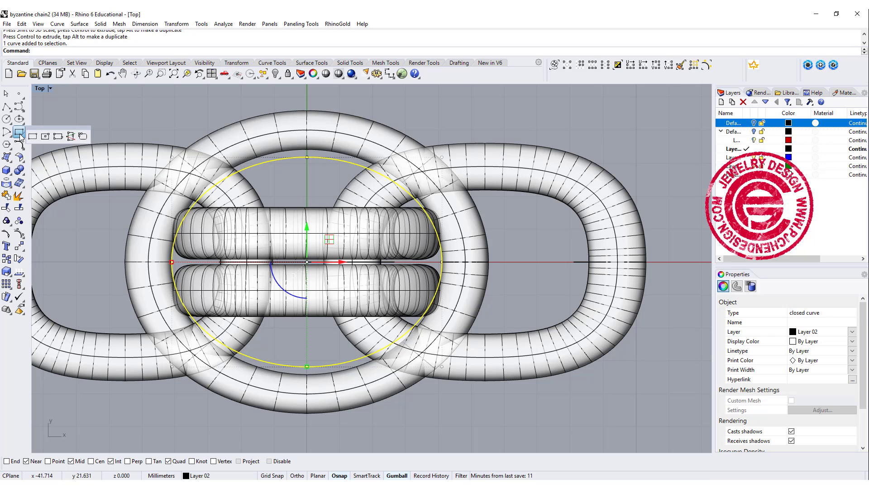
{"action": "right_click", "coordinate": [83, 136]}
{"action": "type", "text": "0"}
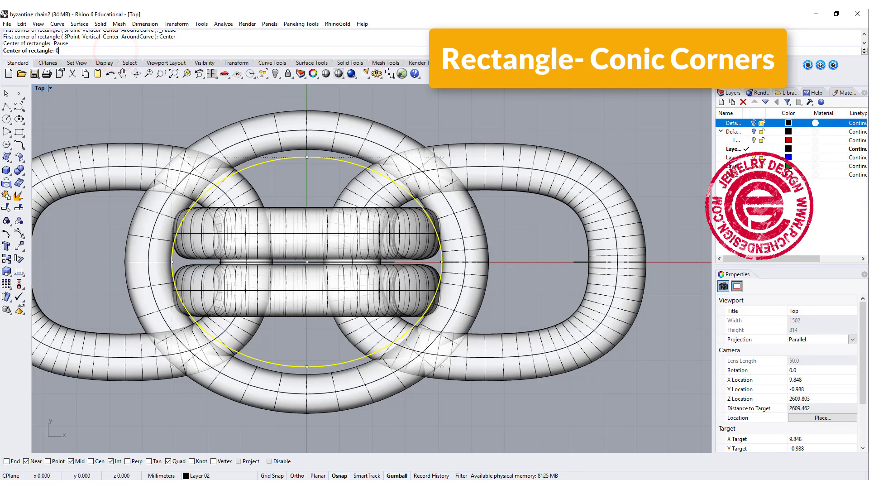
{"action": "left_click", "coordinate": [233, 247]}
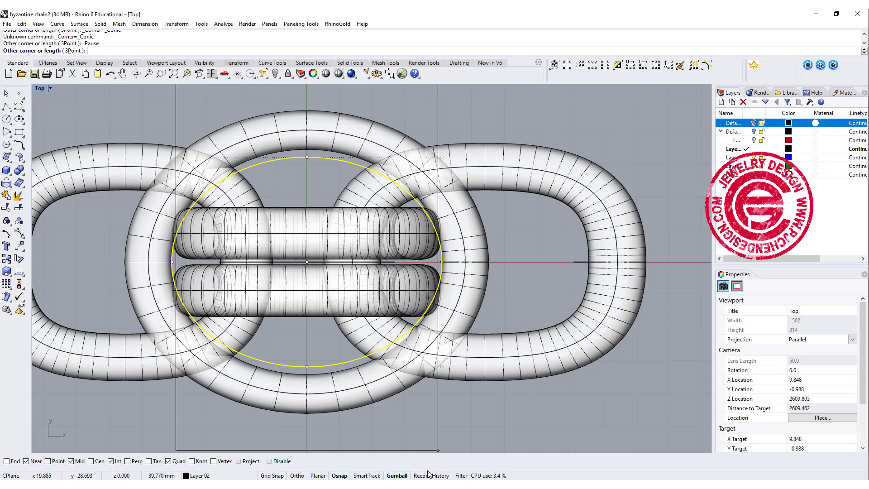
{"action": "left_click", "coordinate": [373, 475]}
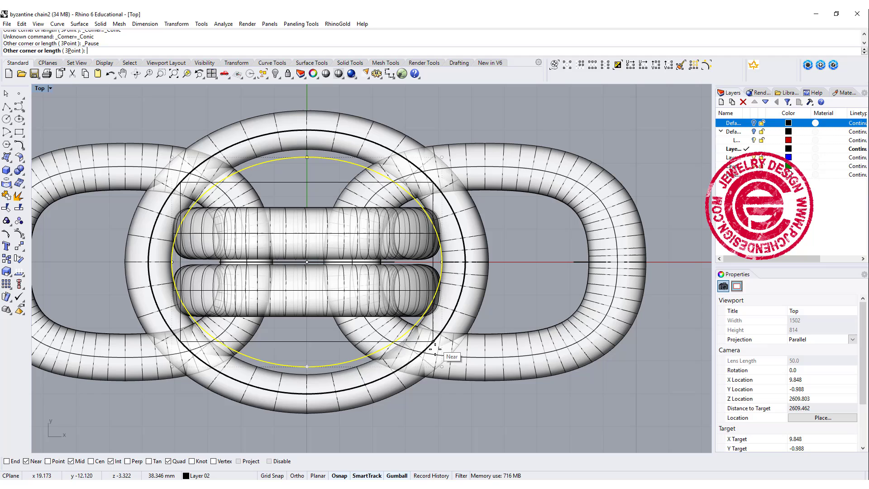
{"action": "left_click", "coordinate": [440, 367]}
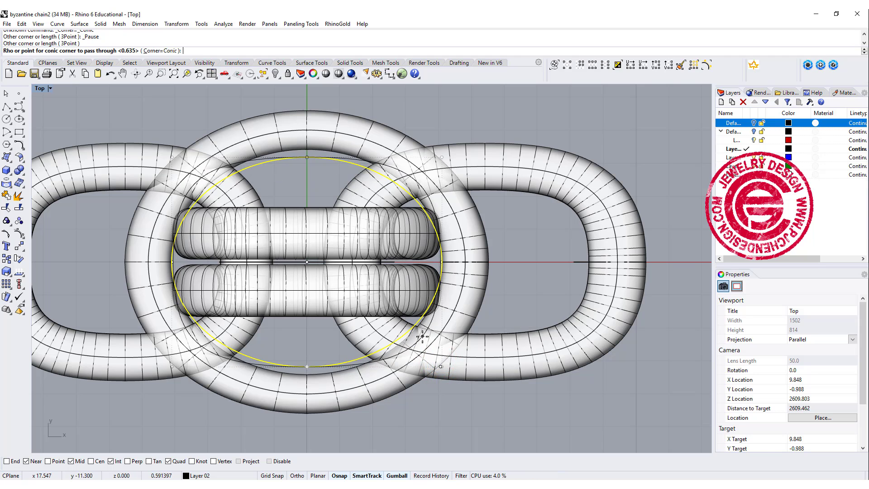
{"action": "left_click", "coordinate": [421, 336]}
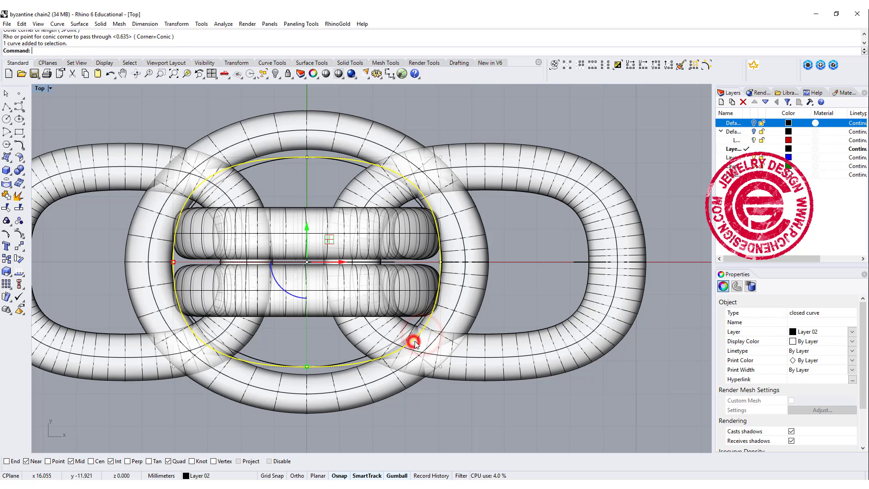
{"action": "left_click", "coordinate": [366, 360]}
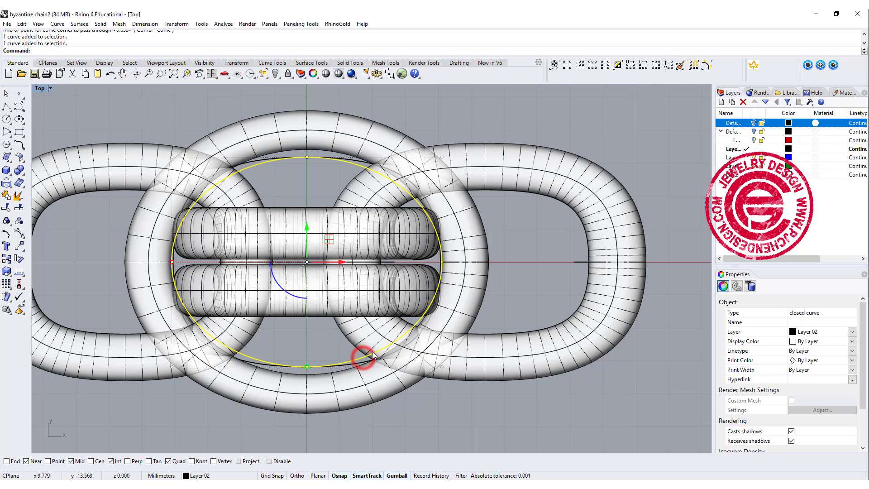
{"action": "key", "text": "Delete"}
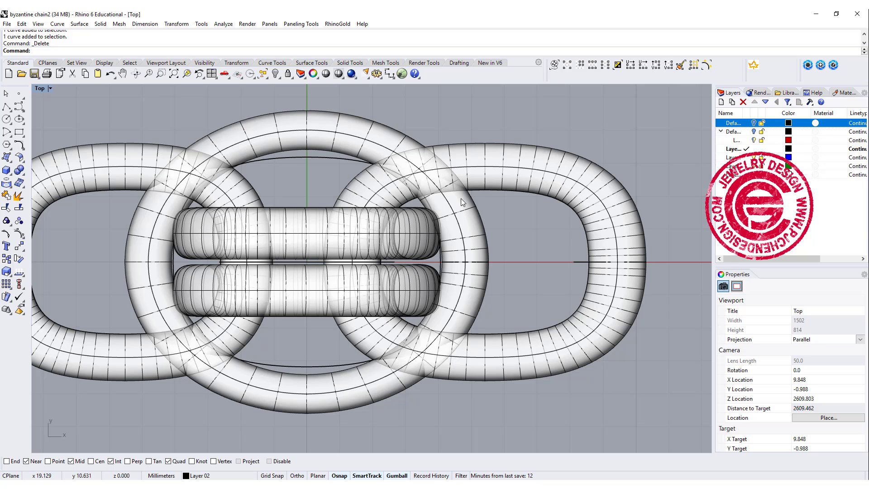
Step: Delete the middle, right, left, upper and lower ring and link surfaces
{"action": "left_click", "coordinate": [298, 121]}
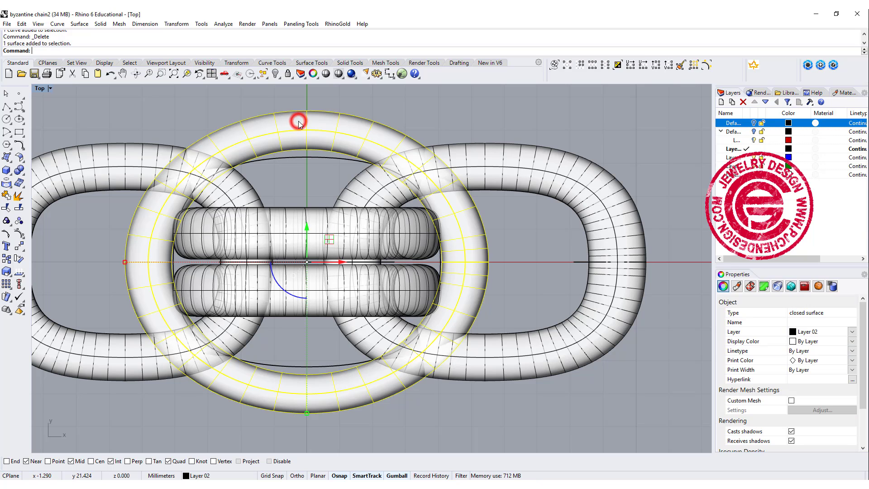
{"action": "key", "text": "Delete"}
{"action": "left_click", "coordinate": [438, 154]}
{"action": "key", "text": "Delete"}
{"action": "left_click", "coordinate": [183, 152]}
{"action": "key", "text": "Delete"}
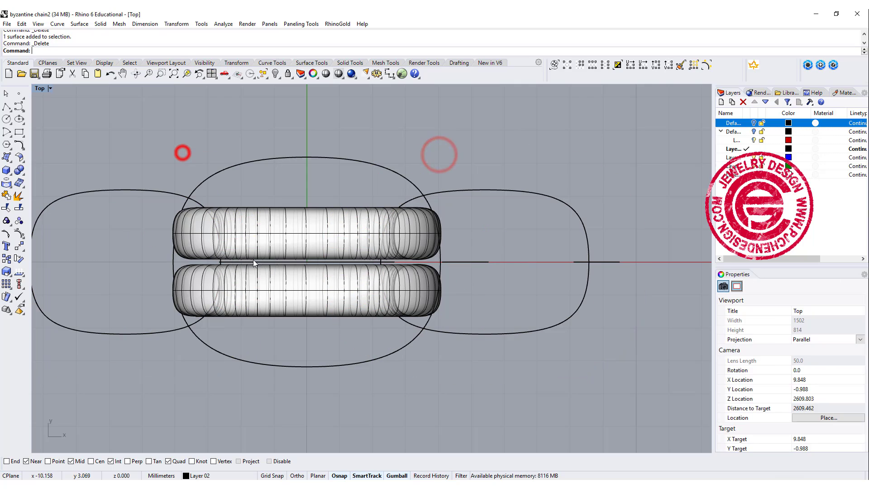
{"action": "left_click", "coordinate": [304, 217]}
{"action": "key", "text": "Delete"}
{"action": "left_click", "coordinate": [313, 298]}
{"action": "key", "text": "Delete"}
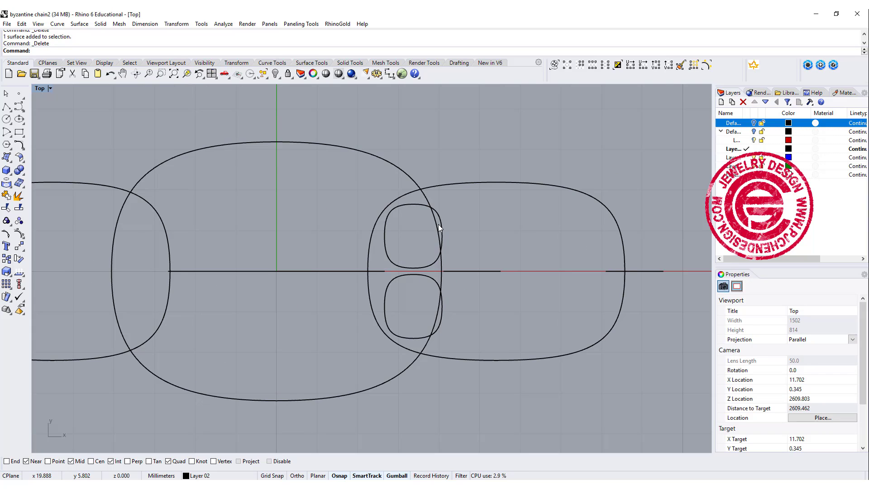
Step: Stretch the centre rounded-rectangle curve wider and select the small profile curve
{"action": "left_click", "coordinate": [439, 263]}
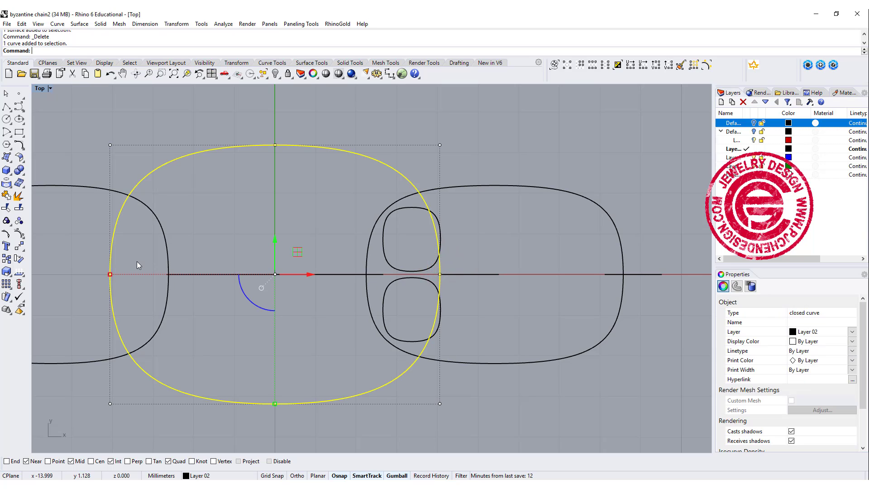
{"action": "left_click_drag", "start_coordinate": [109, 276], "coordinate": [102, 274]}
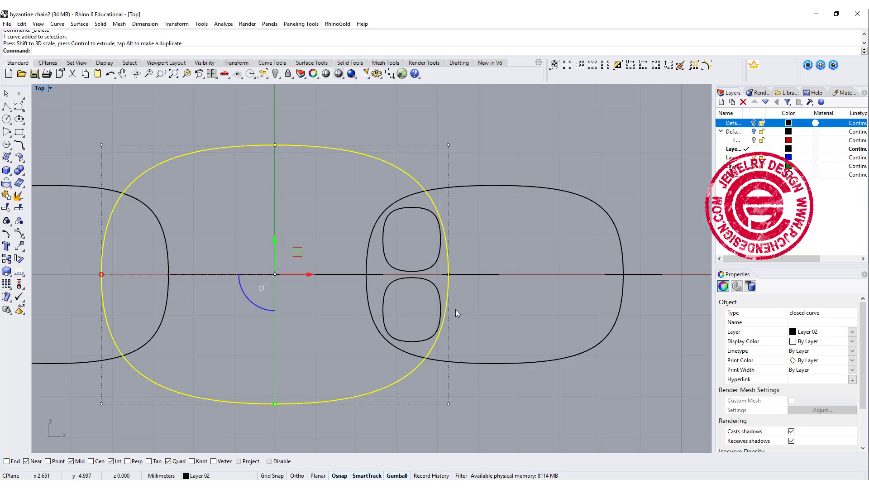
{"action": "scroll", "coordinate": [468, 298], "scroll_direction": "down", "scroll_amount": 3}
{"action": "left_click", "coordinate": [478, 293]}
{"action": "left_click", "coordinate": [480, 271]}
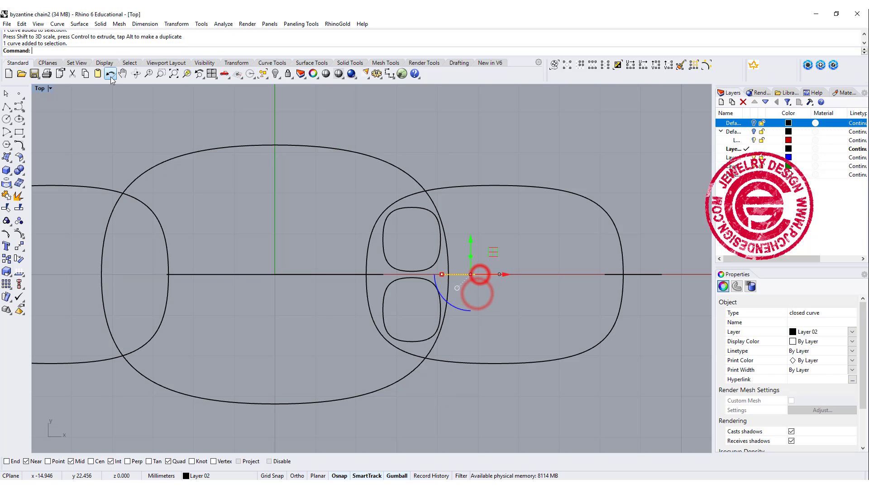
{"action": "double_click", "coordinate": [41, 88]}
{"action": "mouse_move", "coordinate": [629, 185]}
{"action": "right_mouse_down"}
{"action": "mouse_move", "coordinate": [578, 128]}
{"action": "mouse_move", "coordinate": [562, 184]}
{"action": "mouse_move", "coordinate": [598, 170]}
{"action": "mouse_move", "coordinate": [539, 185]}
{"action": "right_mouse_up"}
Step: Move the small profile curve, in two moves, onto the right end of the right-hand link outline
{"action": "left_click", "coordinate": [19, 247]}
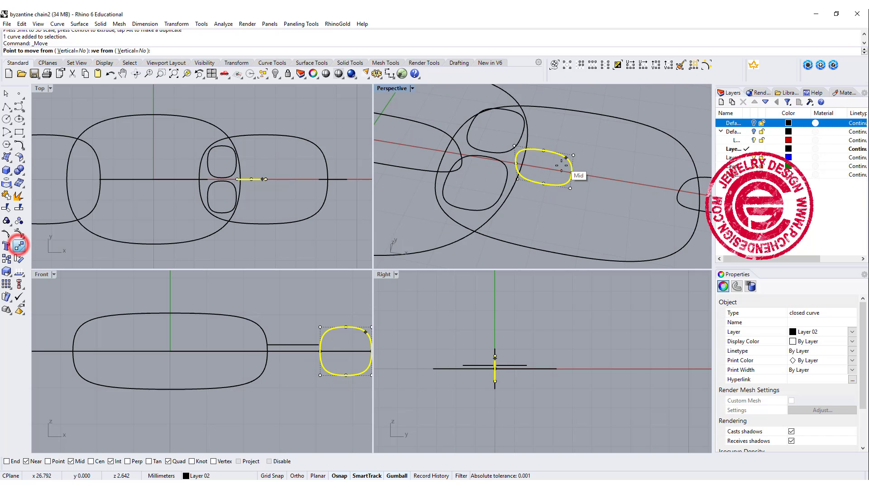
{"action": "left_click", "coordinate": [516, 164]}
{"action": "left_click", "coordinate": [599, 175]}
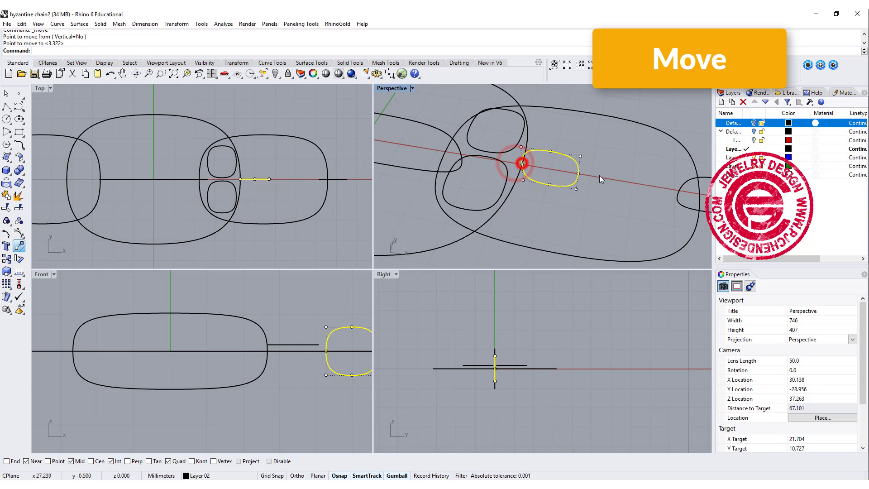
{"action": "right_click_drag", "start_coordinate": [599, 175], "coordinate": [598, 189]}
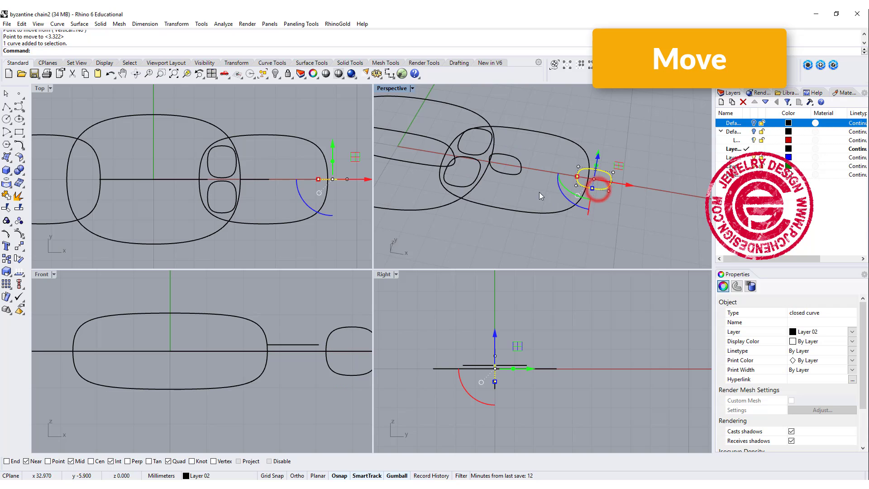
{"action": "right_click", "coordinate": [539, 192]}
{"action": "left_click", "coordinate": [575, 175]}
{"action": "left_click", "coordinate": [590, 178]}
{"action": "right_click_drag", "start_coordinate": [591, 177], "coordinate": [482, 196]}
Step: Sweep the small profile along the right link outline to rebuild the right link
{"action": "key", "text": "ctrl+m"}
{"action": "mouse_move", "coordinate": [568, 211]}
{"action": "right_mouse_down"}
{"action": "mouse_move", "coordinate": [488, 195]}
{"action": "mouse_move", "coordinate": [526, 206]}
{"action": "right_mouse_up"}
{"action": "left_click", "coordinate": [79, 24]}
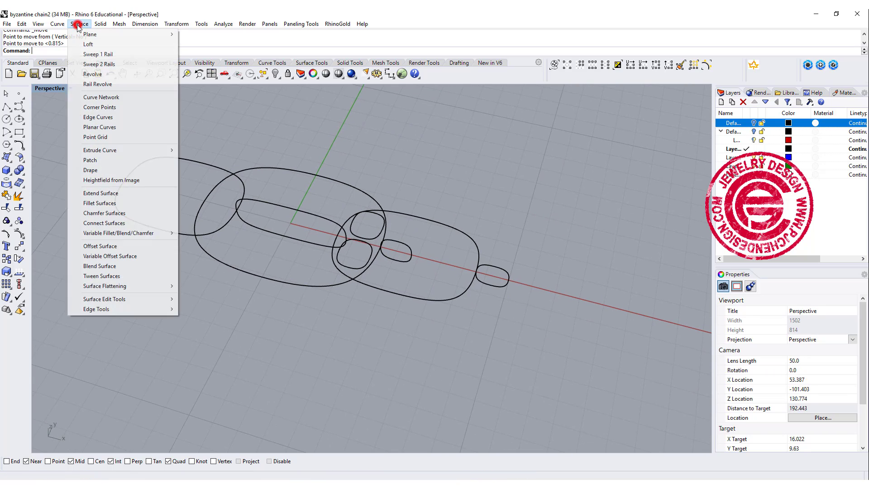
{"action": "left_click", "coordinate": [85, 54]}
{"action": "left_click", "coordinate": [480, 253]}
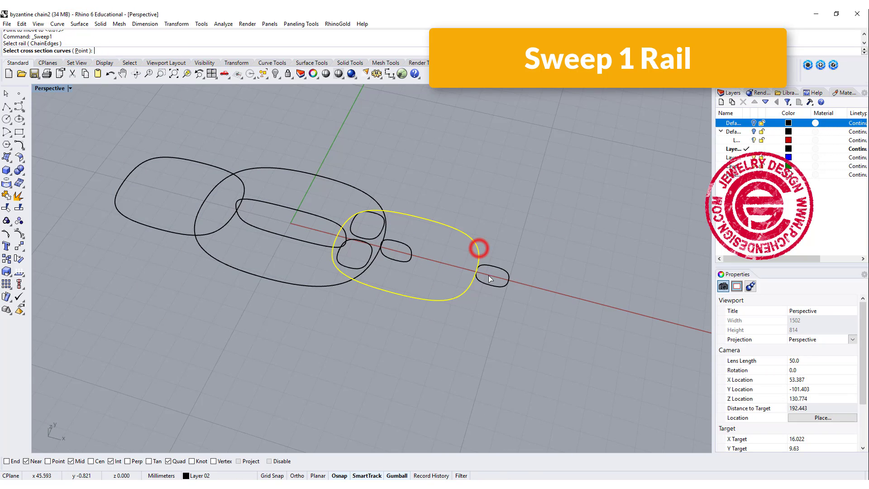
{"action": "left_click", "coordinate": [489, 275]}
{"action": "key", "text": "Return"}
{"action": "key", "text": "Return"}
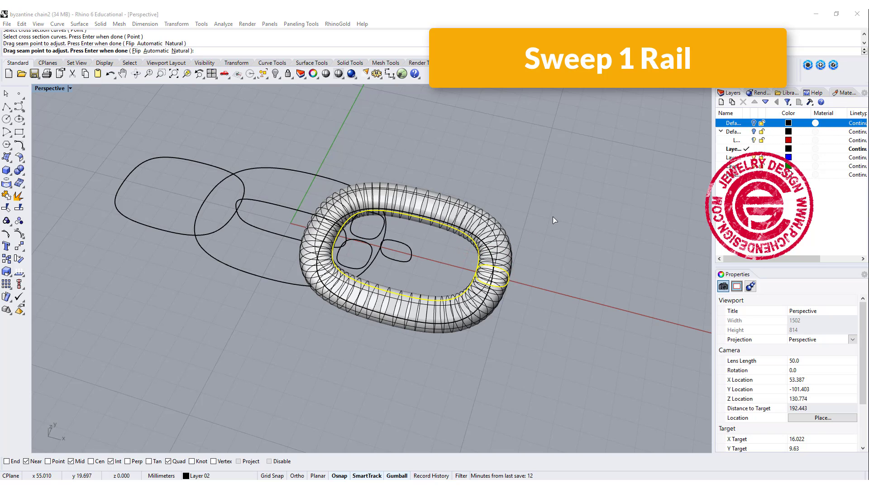
{"action": "key", "text": "Return"}
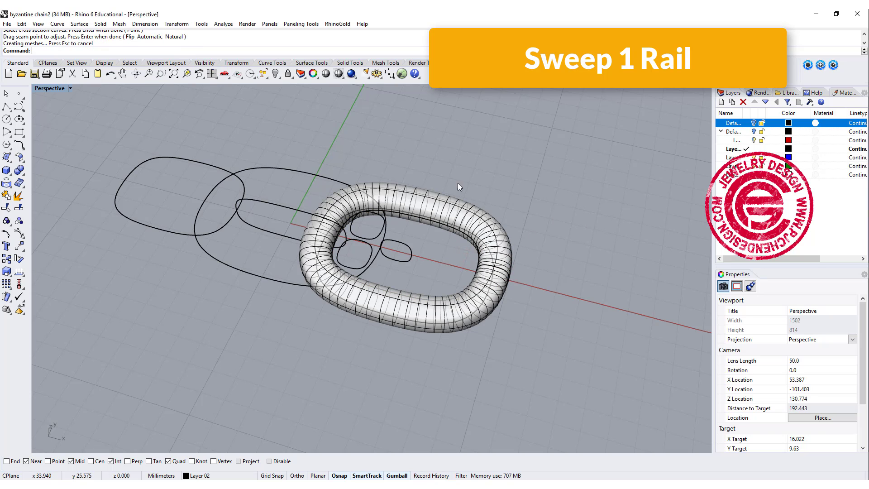
{"action": "scroll", "coordinate": [469, 204], "scroll_direction": "up", "scroll_amount": 2}
{"action": "scroll", "coordinate": [476, 218], "scroll_direction": "up", "scroll_amount": 2}
{"action": "scroll", "coordinate": [484, 232], "scroll_direction": "up", "scroll_amount": 2}
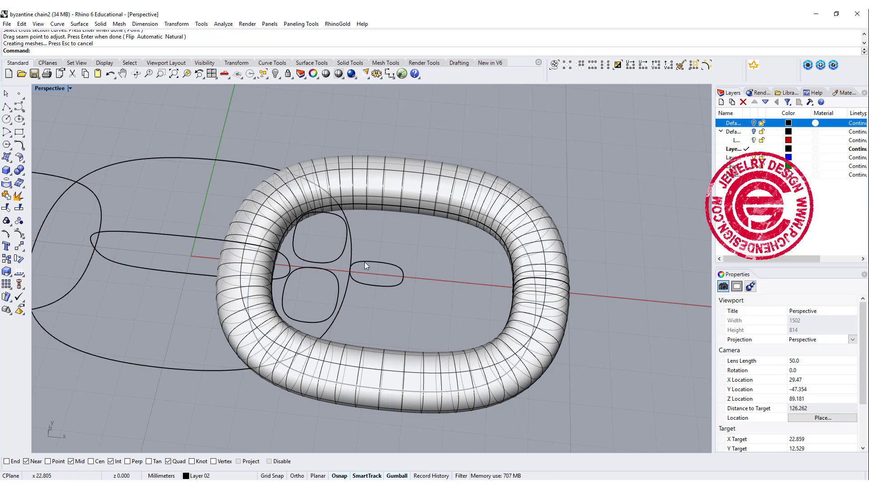
Step: Sweep the profile along the centre outline to rebuild the centre link
{"action": "key", "text": "Return"}
{"action": "left_click", "coordinate": [352, 240]}
{"action": "left_click", "coordinate": [395, 263]}
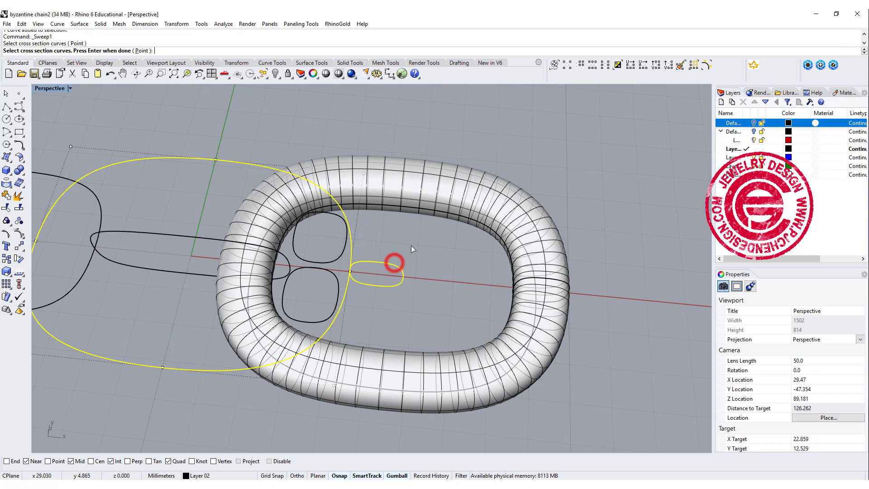
{"action": "key", "text": "Return"}
{"action": "key", "text": "Return"}
{"action": "key", "text": "Return"}
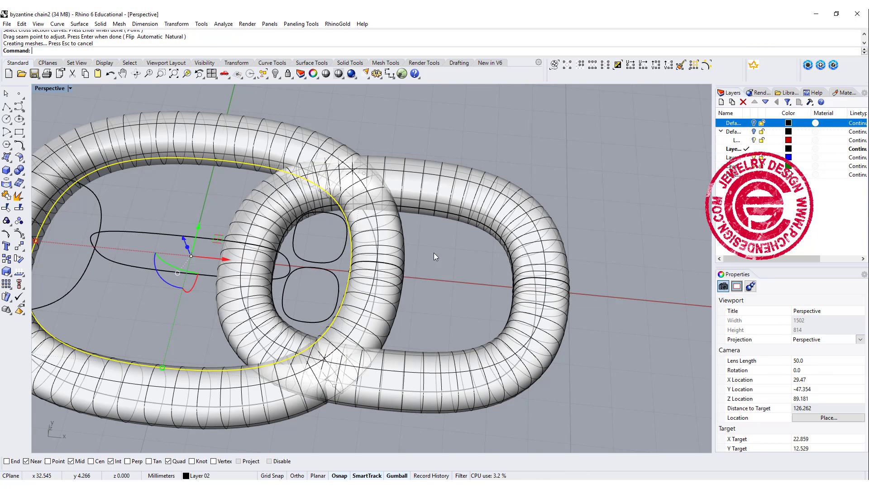
{"action": "scroll", "coordinate": [297, 264], "scroll_direction": "up", "scroll_amount": 2}
Step: Sweep a second flat rounded ring along the closed rail curve
{"action": "key", "text": "Return"}
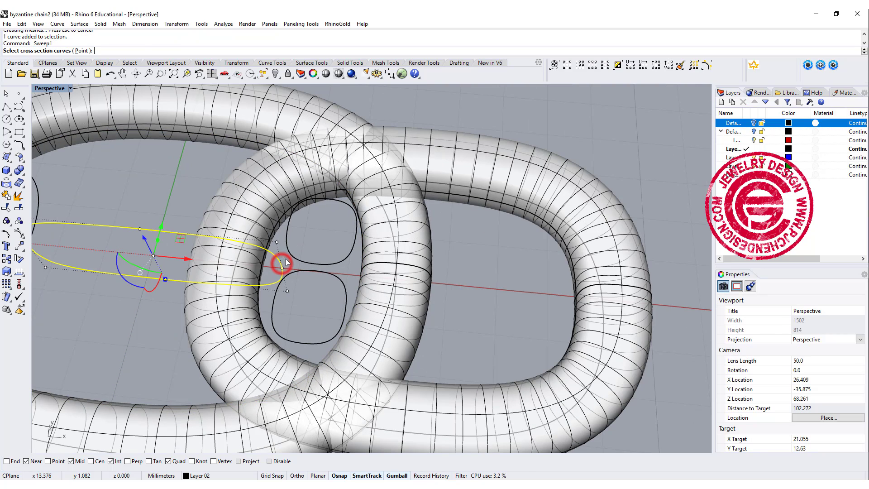
{"action": "left_click", "coordinate": [283, 265]}
{"action": "key", "text": "Return"}
{"action": "left_click", "coordinate": [310, 311]}
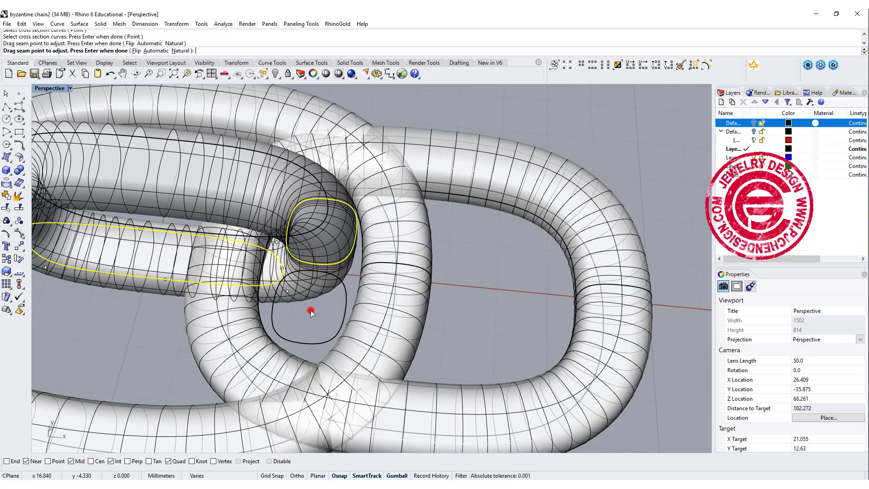
{"action": "key", "text": "Return"}
{"action": "left_click", "coordinate": [273, 288]}
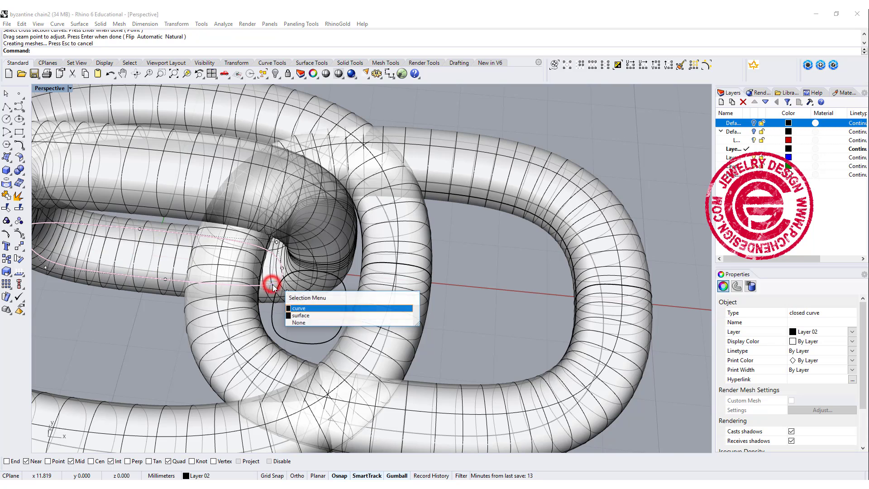
{"action": "left_click", "coordinate": [292, 309]}
{"action": "key", "text": "Return"}
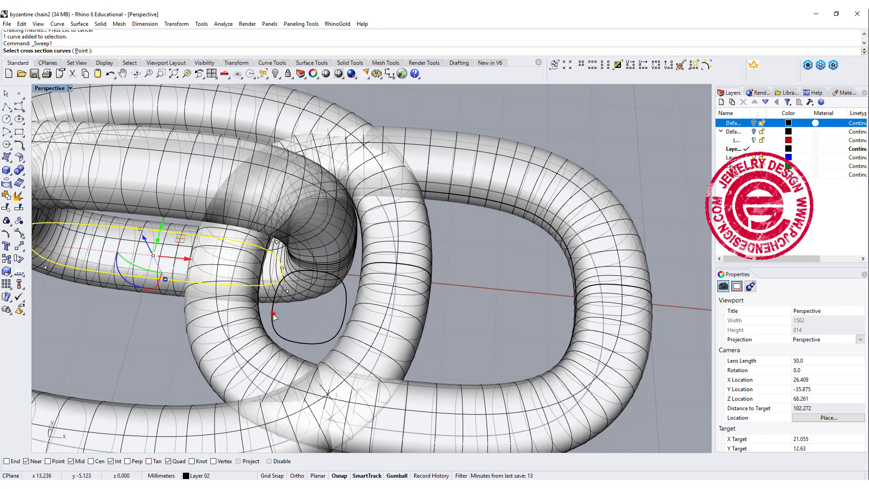
{"action": "left_click", "coordinate": [273, 313]}
{"action": "key", "text": "Return"}
{"action": "key", "text": "Return"}
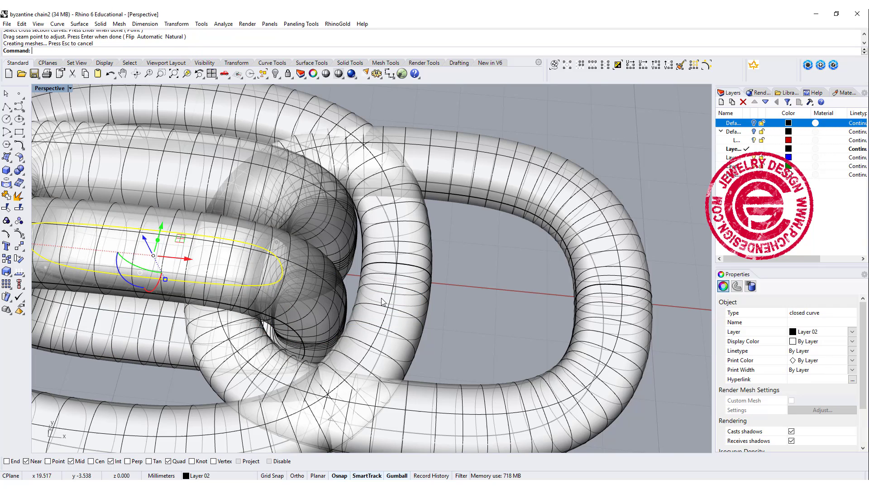
{"action": "scroll", "coordinate": [475, 213], "scroll_direction": "down", "scroll_amount": 5}
{"action": "mouse_move", "coordinate": [475, 212]}
{"action": "right_mouse_down"}
{"action": "mouse_move", "coordinate": [456, 276]}
{"action": "mouse_move", "coordinate": [442, 257]}
{"action": "mouse_move", "coordinate": [509, 232]}
{"action": "right_mouse_up"}
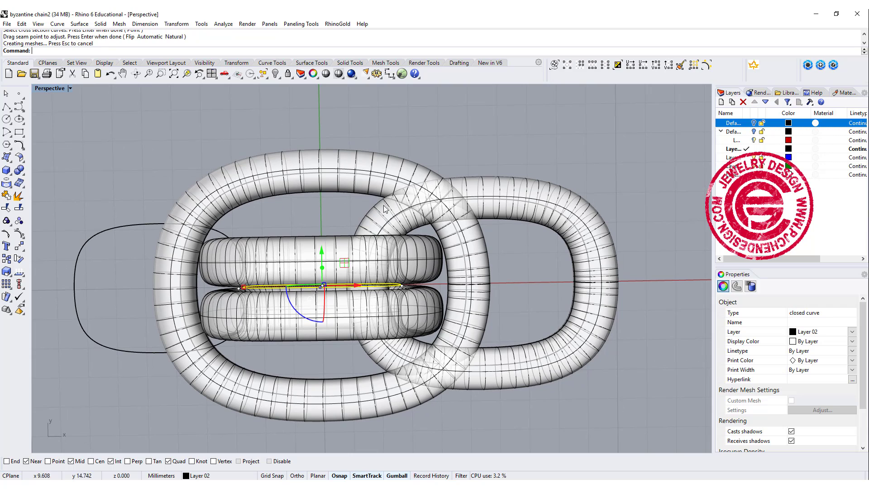
Step: Select the right link and both flat rings, then orbit to check the chain from the side
{"action": "left_click", "coordinate": [526, 184]}
{"action": "left_click", "coordinate": [314, 249]}
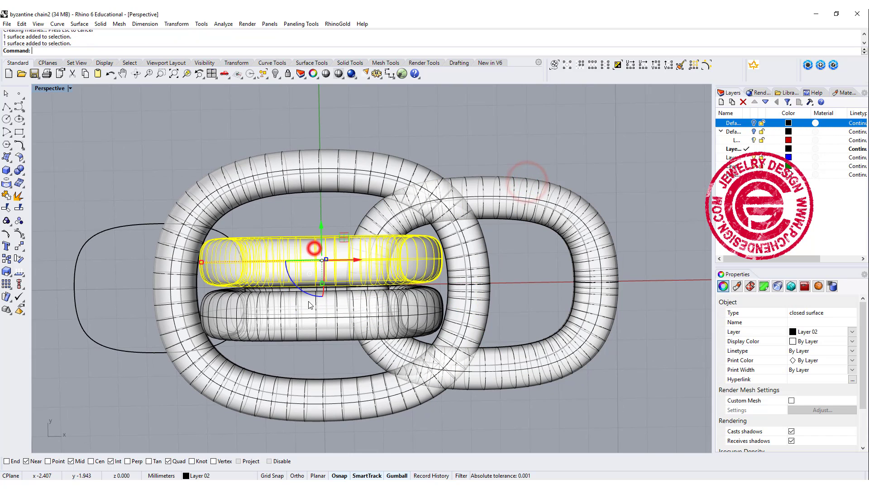
{"action": "left_click", "coordinate": [297, 325]}
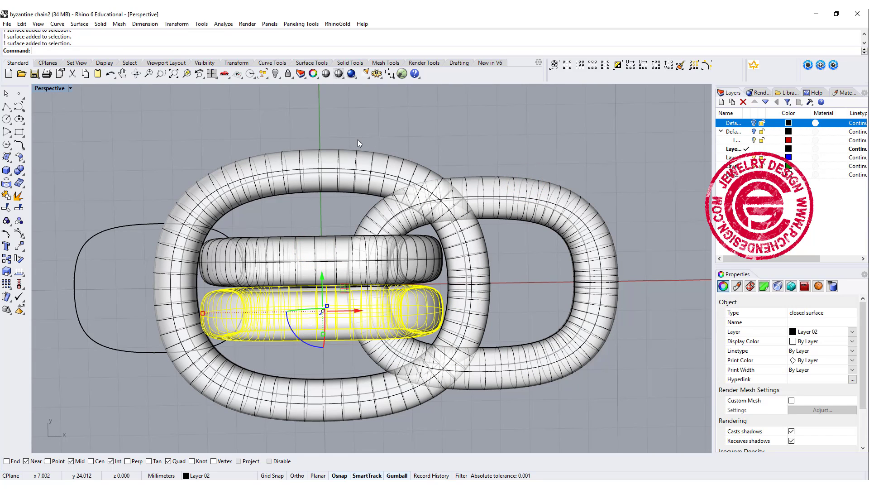
{"action": "right_click_drag", "start_coordinate": [297, 200], "coordinate": [406, 184]}
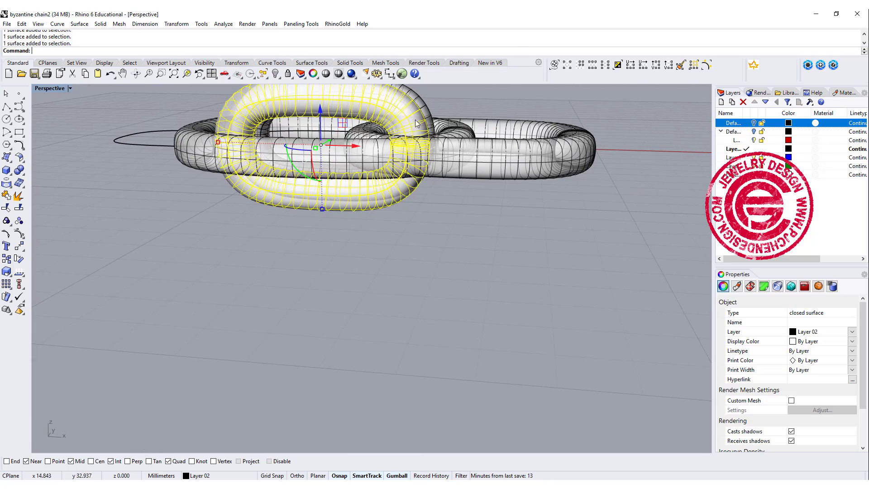
{"action": "right_click_drag", "start_coordinate": [429, 231], "coordinate": [434, 170]}
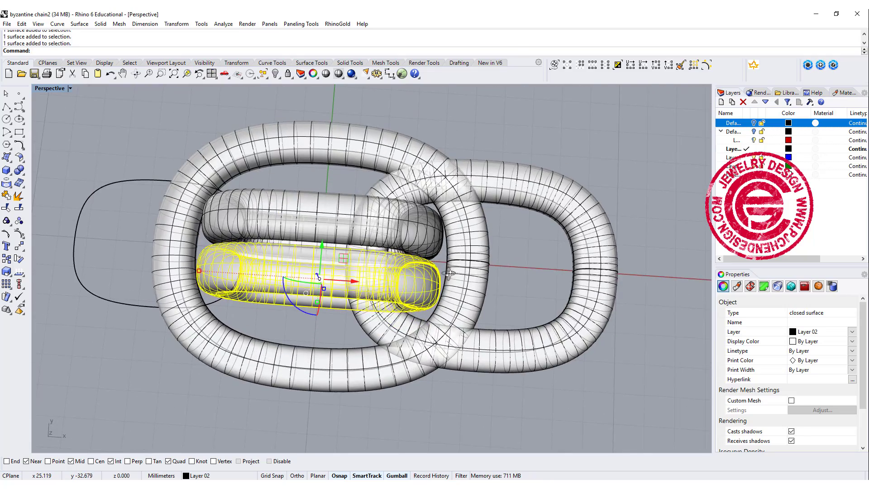
Step: In four viewports, lift the large left link upward with the gumball
{"action": "key", "text": "ctrl+m"}
{"action": "left_click", "coordinate": [315, 308]}
{"action": "left_click", "coordinate": [528, 239]}
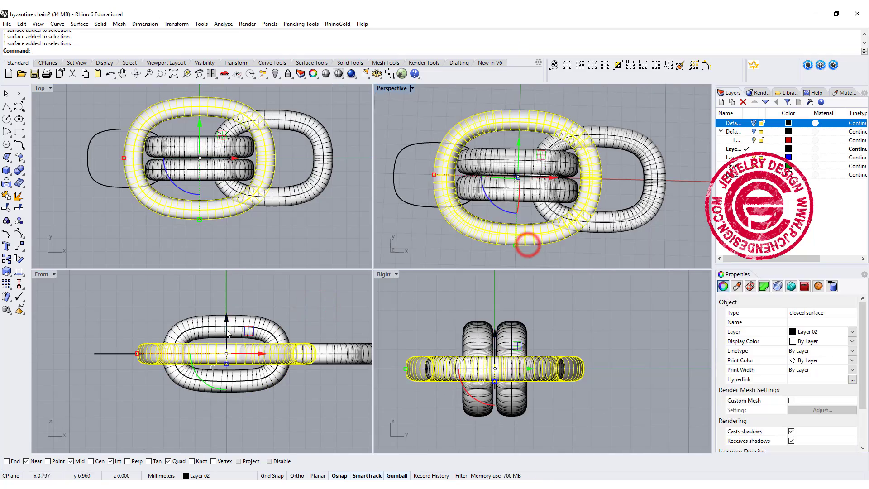
{"action": "scroll", "coordinate": [226, 324], "scroll_direction": "up", "scroll_amount": 2}
{"action": "left_click_drag", "start_coordinate": [224, 331], "coordinate": [232, 296]}
{"action": "scroll", "coordinate": [429, 385], "scroll_direction": "up", "scroll_amount": 3}
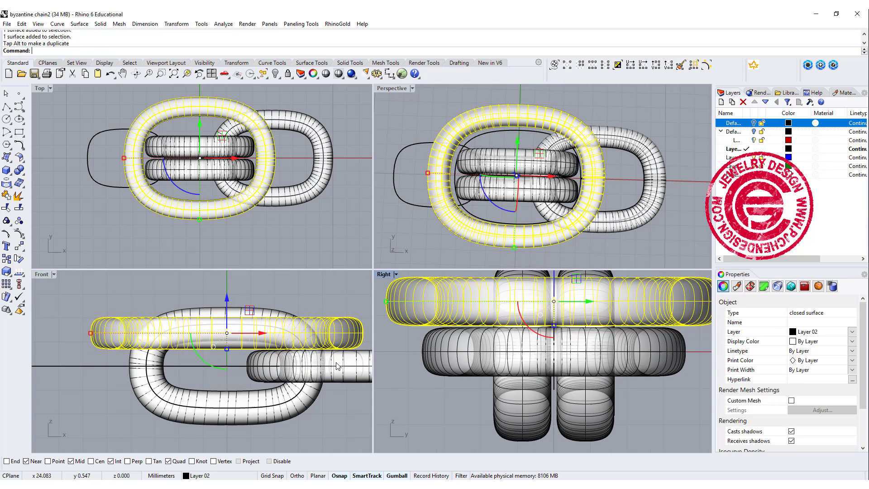
{"action": "scroll", "coordinate": [253, 326], "scroll_direction": "up", "scroll_amount": 3}
Step: Reselect the right and large left links, then maximize and pan the Top view
{"action": "left_click", "coordinate": [254, 348]}
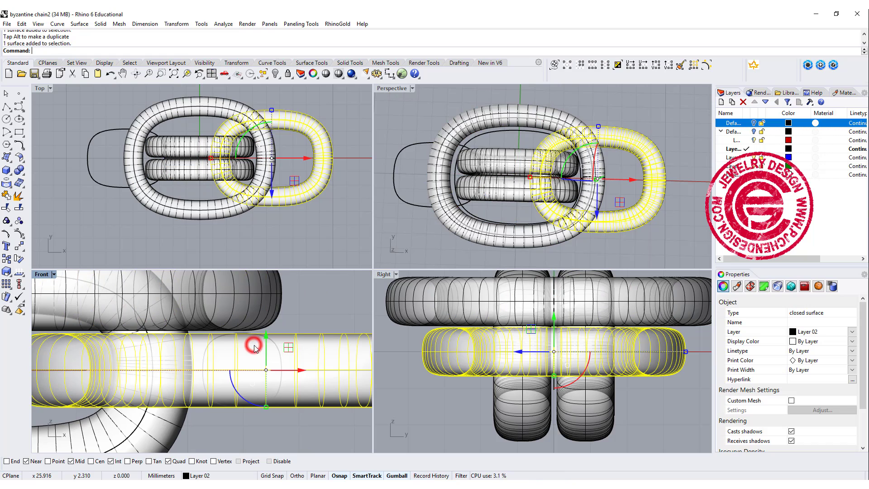
{"action": "left_click", "coordinate": [251, 319]}
{"action": "scroll", "coordinate": [265, 316], "scroll_direction": "down", "scroll_amount": 2}
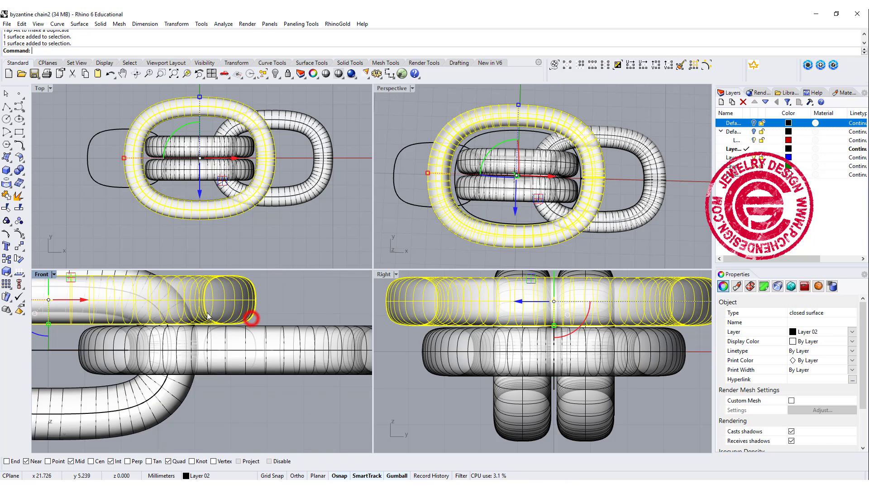
{"action": "scroll", "coordinate": [290, 307], "scroll_direction": "down", "scroll_amount": 2}
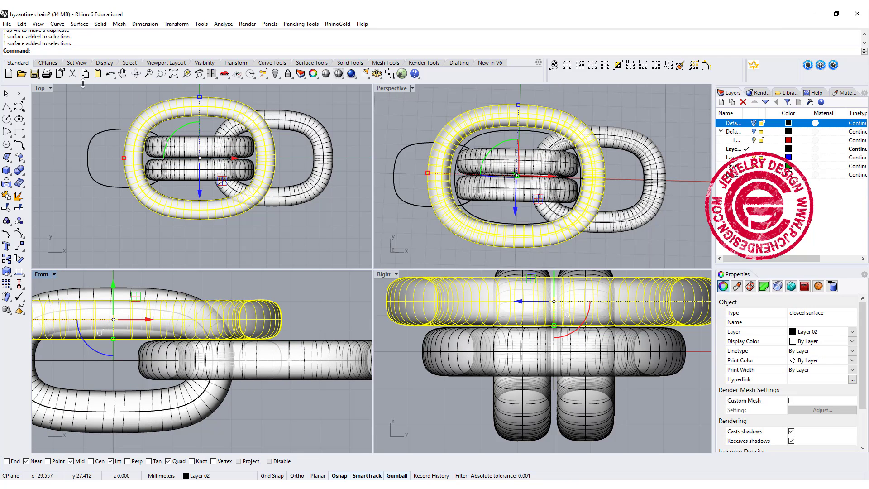
{"action": "double_click", "coordinate": [41, 89]}
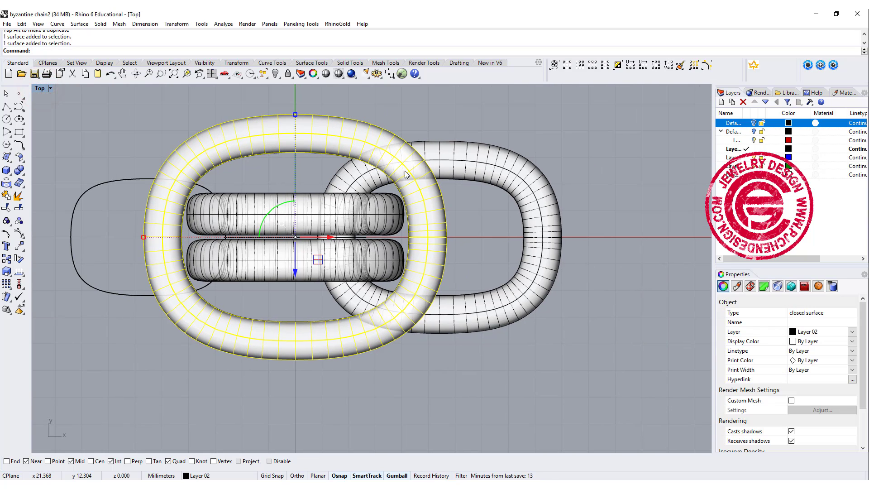
{"action": "right_click_drag", "start_coordinate": [352, 166], "coordinate": [327, 160]}
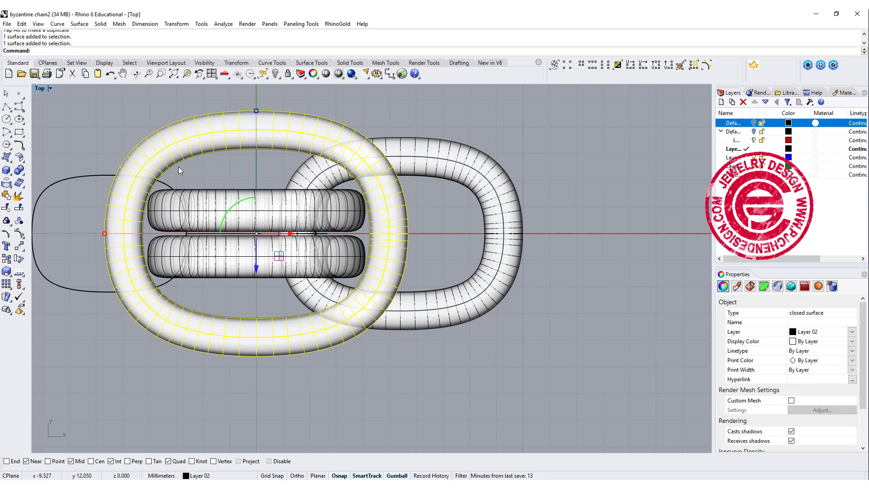
Step: Draw a polyline cutter across the large link and mirror a copy of it about the origin
{"action": "left_click", "coordinate": [7, 106]}
{"action": "scroll", "coordinate": [340, 145], "scroll_direction": "up", "scroll_amount": 2}
{"action": "scroll", "coordinate": [330, 183], "scroll_direction": "up", "scroll_amount": 2}
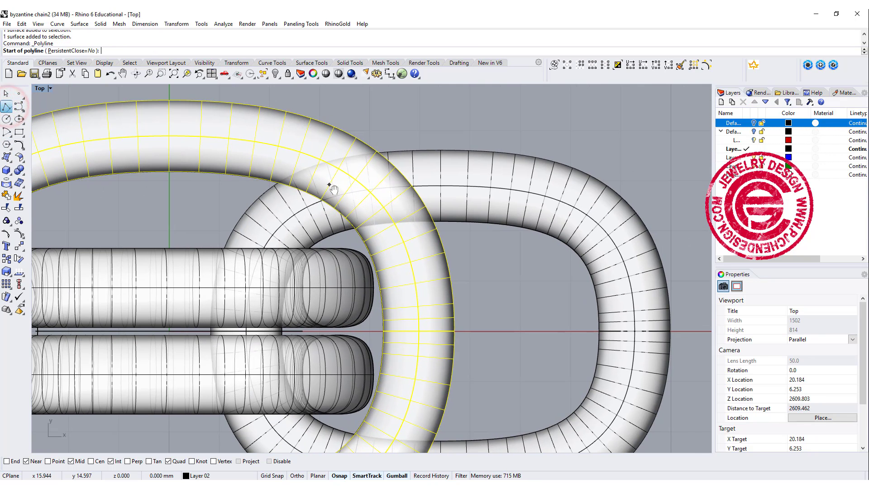
{"action": "left_click", "coordinate": [319, 213]}
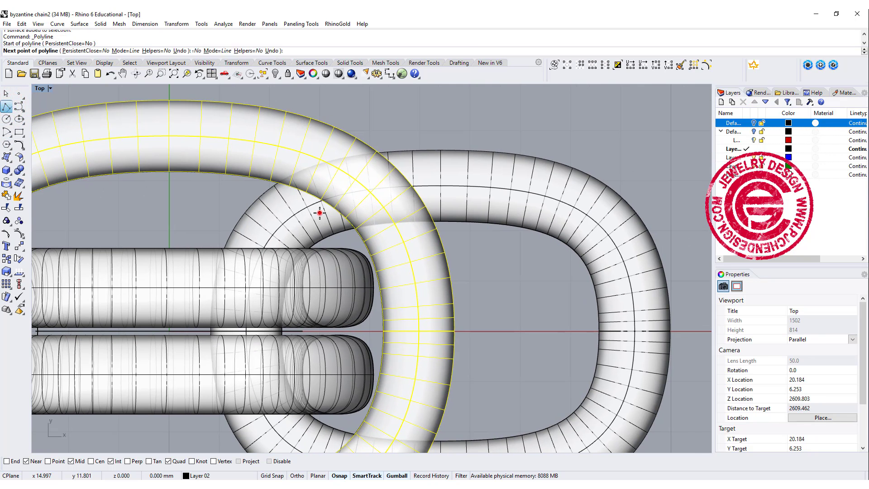
{"action": "left_click", "coordinate": [371, 125]}
{"action": "right_click", "coordinate": [371, 126]}
{"action": "scroll", "coordinate": [284, 240], "scroll_direction": "down", "scroll_amount": 1}
{"action": "scroll", "coordinate": [284, 241], "scroll_direction": "down", "scroll_amount": 1}
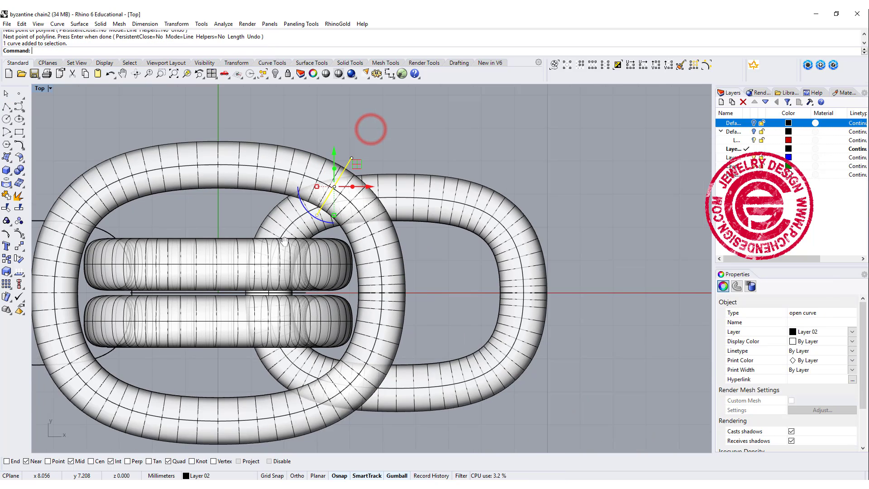
{"action": "right_click_drag", "start_coordinate": [284, 241], "coordinate": [316, 204]}
{"action": "left_click", "coordinate": [21, 247]}
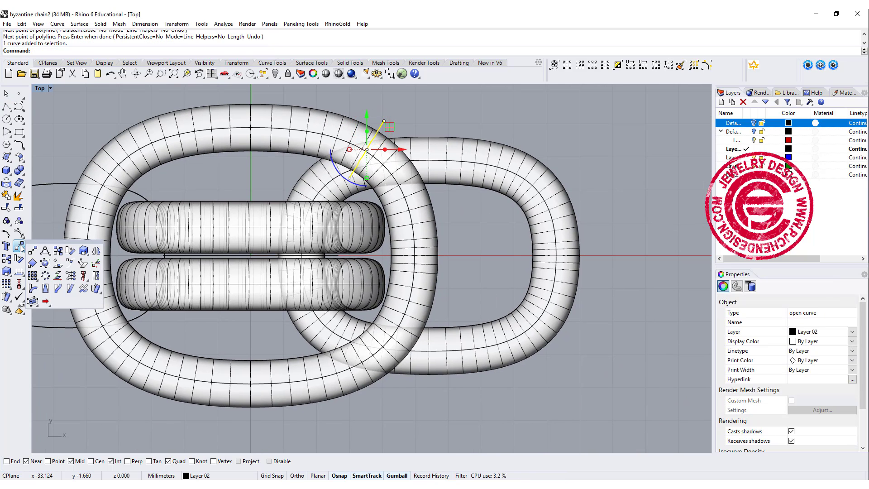
{"action": "left_click", "coordinate": [96, 250]}
{"action": "type", "text": "0"}
{"action": "key", "text": "Return"}
{"action": "type", "text": "0"}
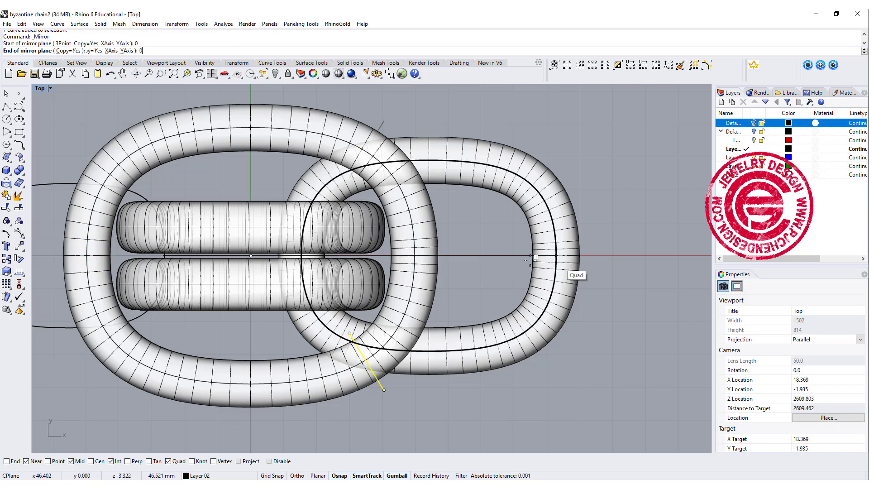
{"action": "right_click", "coordinate": [500, 254]}
Step: Trim the large link with both cutting lines, removing the upper and lower sections
{"action": "left_click", "coordinate": [381, 386], "text": "shift"}
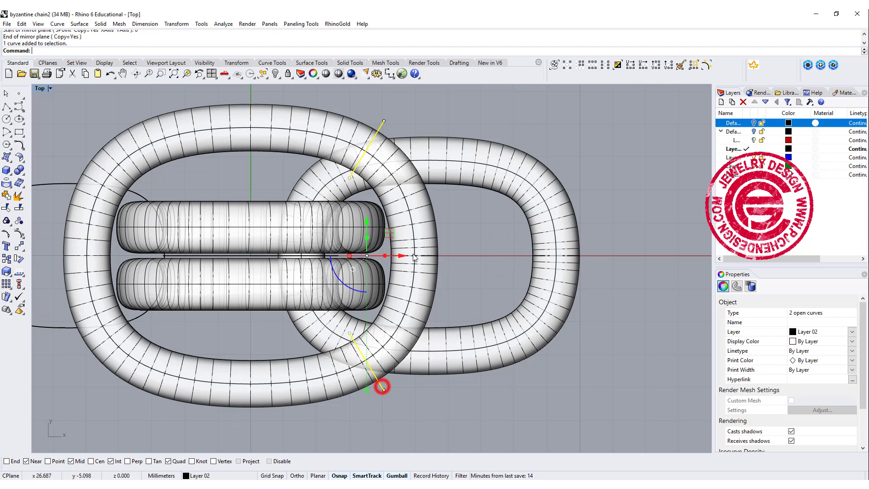
{"action": "left_click", "coordinate": [6, 207]}
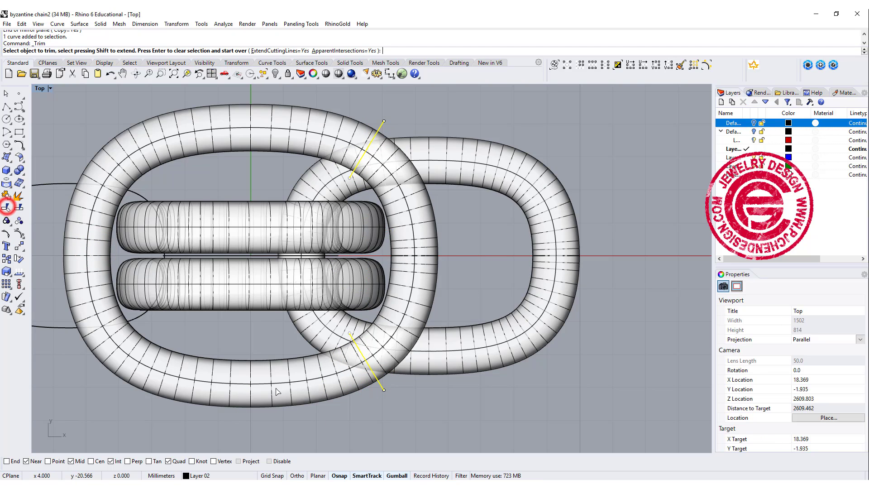
{"action": "left_click", "coordinate": [273, 384]}
{"action": "left_click", "coordinate": [212, 379]}
{"action": "left_click", "coordinate": [284, 127]}
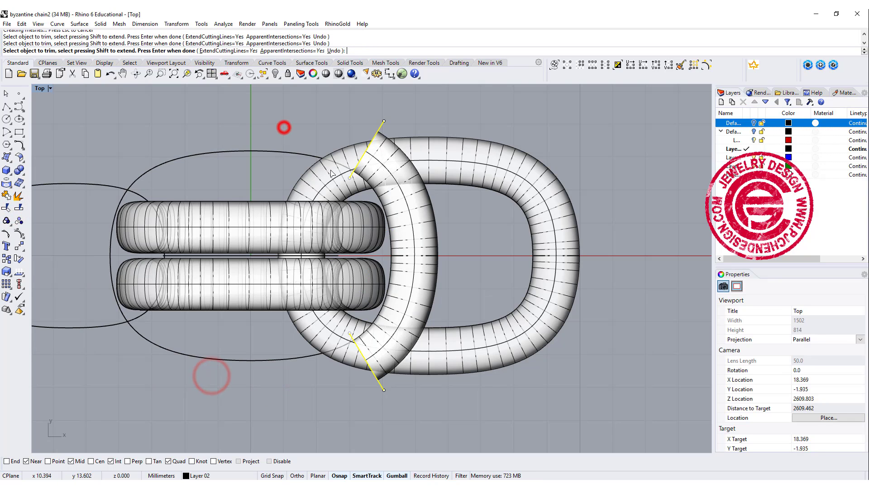
{"action": "key", "text": "Return"}
Step: Mirror the remaining arc about the origin to create a second arc piece
{"action": "left_click", "coordinate": [244, 307]}
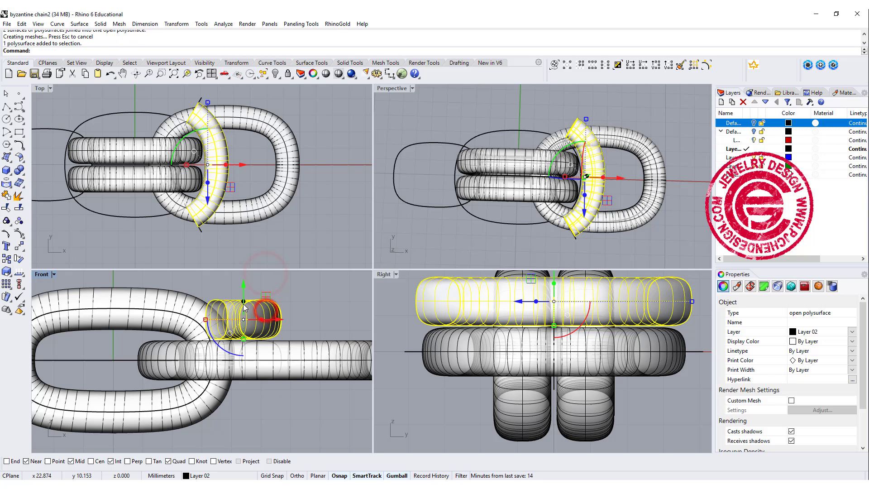
{"action": "left_click", "coordinate": [24, 243]}
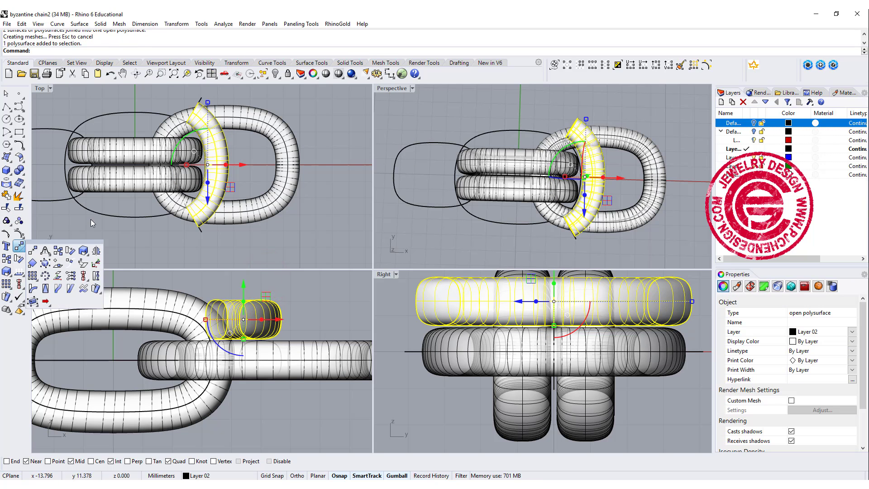
{"action": "left_click", "coordinate": [96, 252]}
{"action": "type", "text": "0"}
{"action": "key", "text": "Return"}
{"action": "mouse_move", "coordinate": [476, 204]}
{"action": "right_mouse_down"}
{"action": "mouse_move", "coordinate": [537, 166]}
{"action": "mouse_move", "coordinate": [565, 176]}
{"action": "right_mouse_up"}
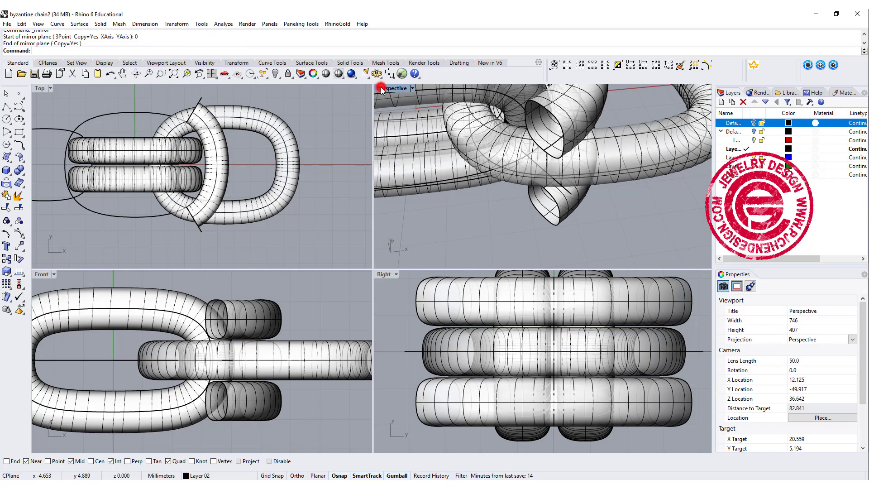
Step: In a maximized Perspective view, start a surface blend between the arc's upper and lower open ends
{"action": "double_click", "coordinate": [382, 90]}
{"action": "mouse_move", "coordinate": [383, 95]}
{"action": "right_mouse_down"}
{"action": "mouse_move", "coordinate": [364, 218]}
{"action": "mouse_move", "coordinate": [408, 267]}
{"action": "mouse_move", "coordinate": [425, 255]}
{"action": "right_mouse_up"}
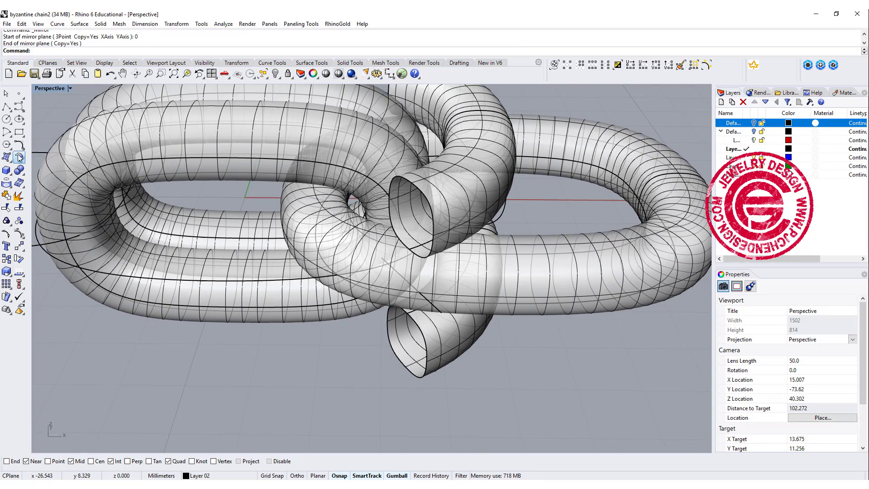
{"action": "left_click", "coordinate": [19, 157]}
{"action": "left_click", "coordinate": [96, 163]}
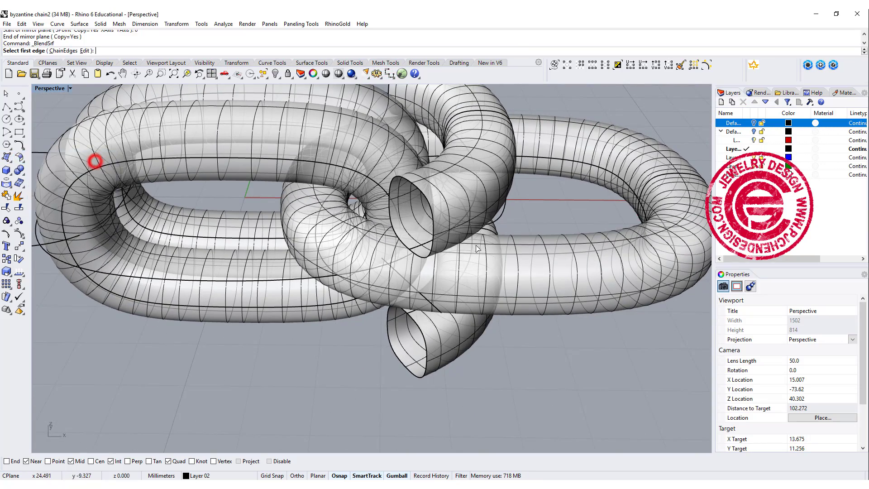
{"action": "left_click", "coordinate": [430, 211]}
{"action": "left_click", "coordinate": [425, 347]}
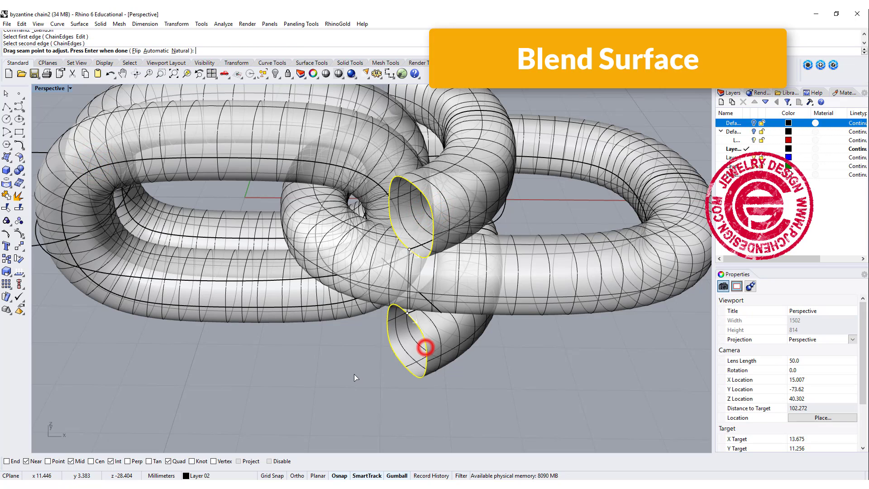
{"action": "key", "text": "Return"}
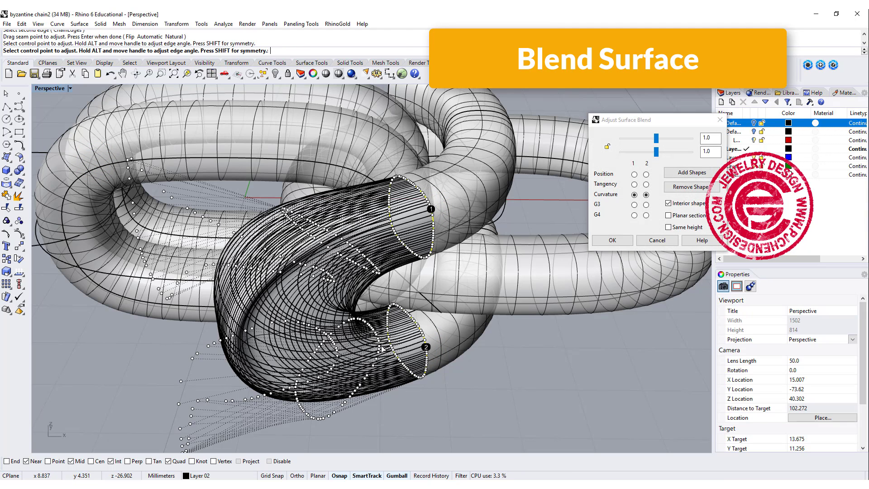
Step: Lower both blend sliders to about 0.39, accept, and orbit to inspect the blend
{"action": "right_click_drag", "start_coordinate": [433, 215], "coordinate": [484, 194]}
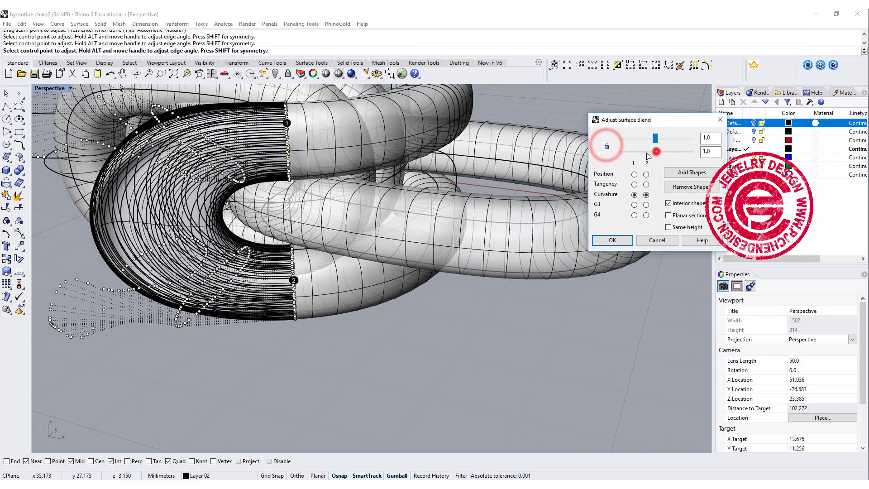
{"action": "left_click_drag", "start_coordinate": [656, 151], "coordinate": [634, 157]}
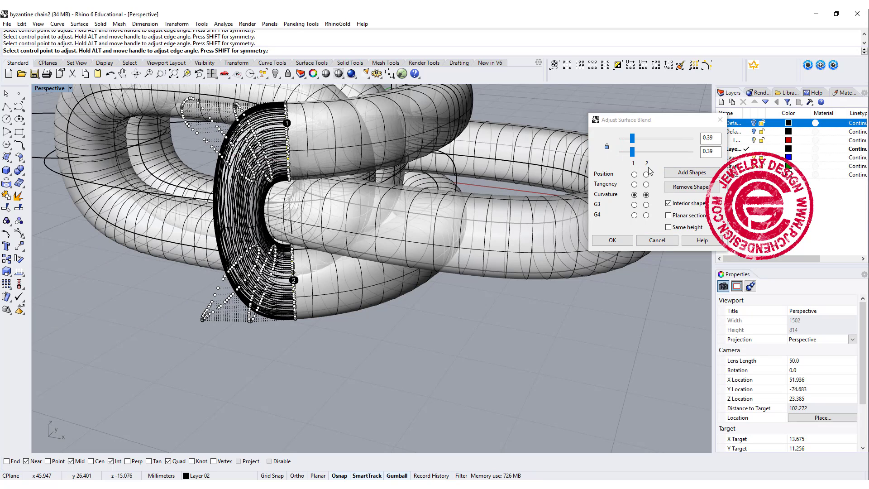
{"action": "left_click", "coordinate": [614, 246]}
{"action": "mouse_move", "coordinate": [615, 245]}
{"action": "right_mouse_down"}
{"action": "mouse_move", "coordinate": [461, 182]}
{"action": "mouse_move", "coordinate": [253, 169]}
{"action": "right_mouse_up"}
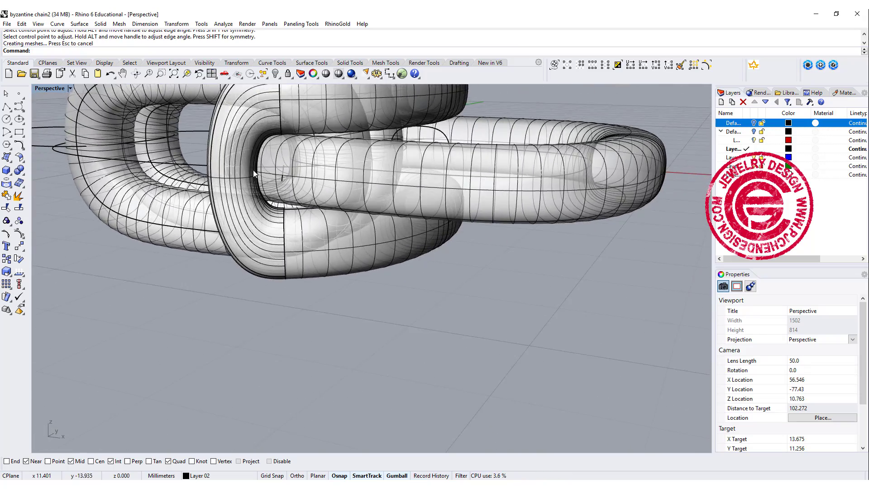
{"action": "scroll", "coordinate": [253, 169], "scroll_direction": "up", "scroll_amount": 2}
{"action": "scroll", "coordinate": [298, 179], "scroll_direction": "up", "scroll_amount": 2}
{"action": "right_click_drag", "start_coordinate": [185, 253], "coordinate": [201, 256]}
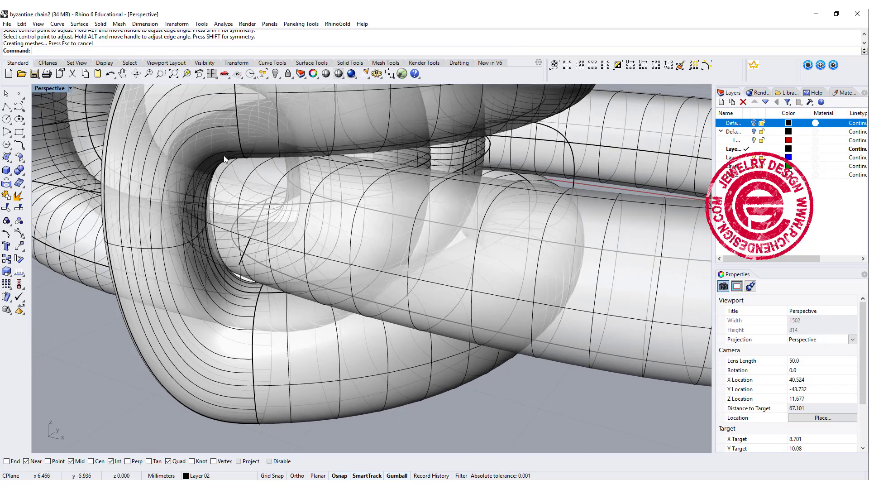
{"action": "right_click_drag", "start_coordinate": [224, 159], "coordinate": [208, 169]}
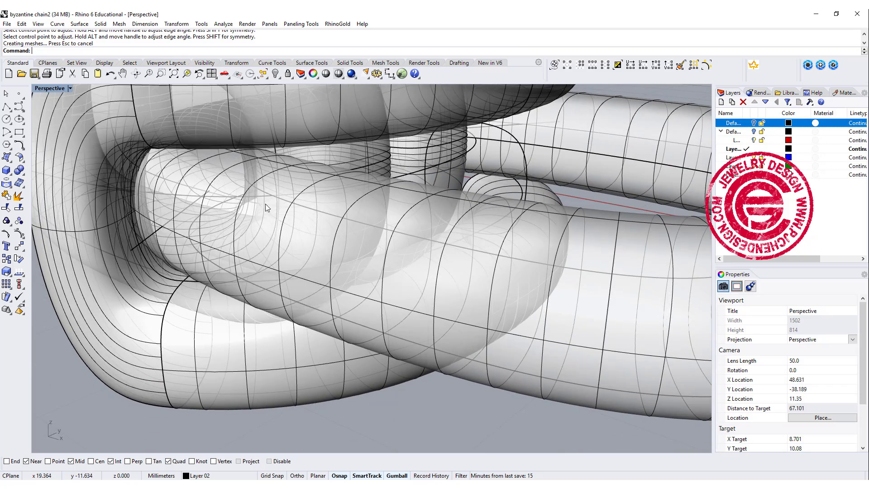
{"action": "scroll", "coordinate": [265, 204], "scroll_direction": "down", "scroll_amount": 5}
{"action": "mouse_move", "coordinate": [266, 204]}
{"action": "right_mouse_down"}
{"action": "mouse_move", "coordinate": [304, 222]}
{"action": "mouse_move", "coordinate": [292, 301]}
{"action": "right_mouse_up"}
Step: Hide the bent blend surface piece
{"action": "left_click", "coordinate": [271, 320]}
{"action": "scroll", "coordinate": [272, 319], "scroll_direction": "up", "scroll_amount": 5}
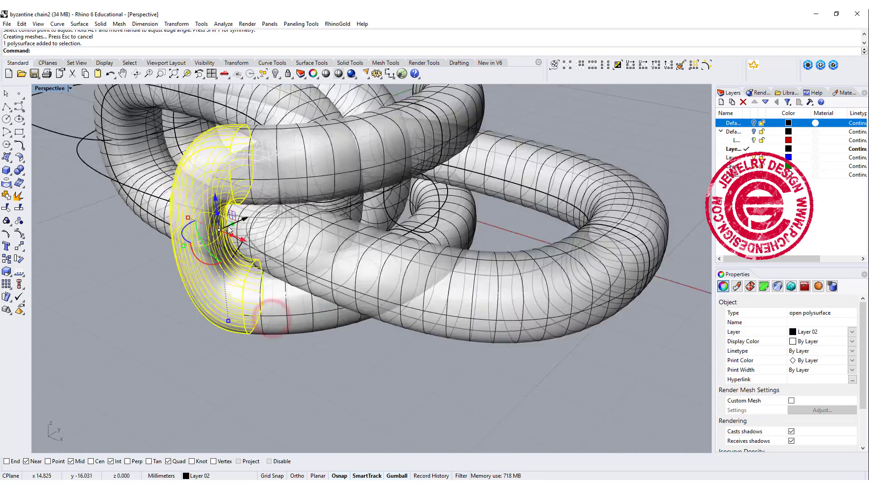
{"action": "left_click", "coordinate": [275, 73]}
{"action": "mouse_move", "coordinate": [264, 139]}
{"action": "right_mouse_down"}
{"action": "mouse_move", "coordinate": [426, 217]}
{"action": "mouse_move", "coordinate": [452, 211]}
{"action": "right_mouse_up"}
{"action": "type", "text": "Bl"}
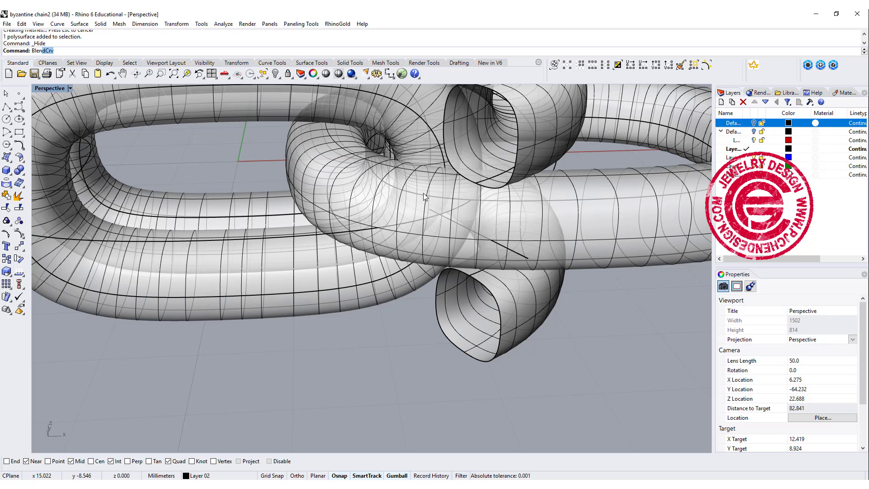
Step: Create a tangent BlendCrv between the two tube opening edges, adjusting its control points
{"action": "key", "text": "Return"}
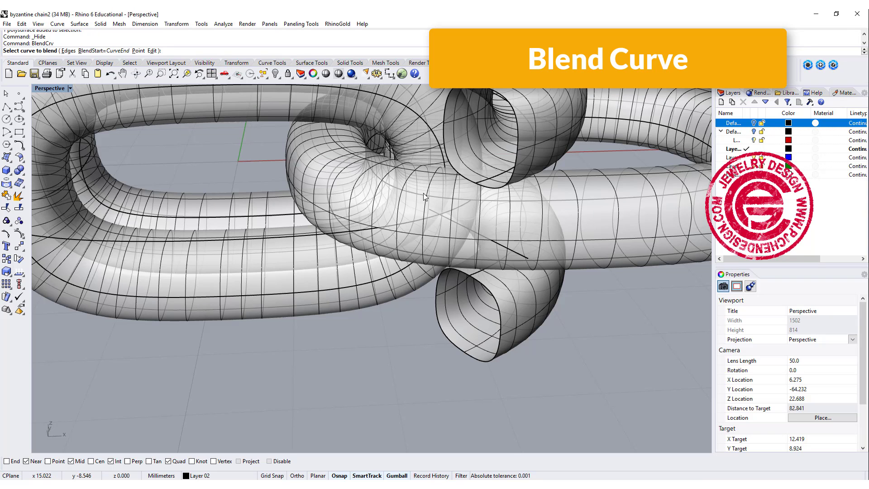
{"action": "left_click", "coordinate": [479, 183]}
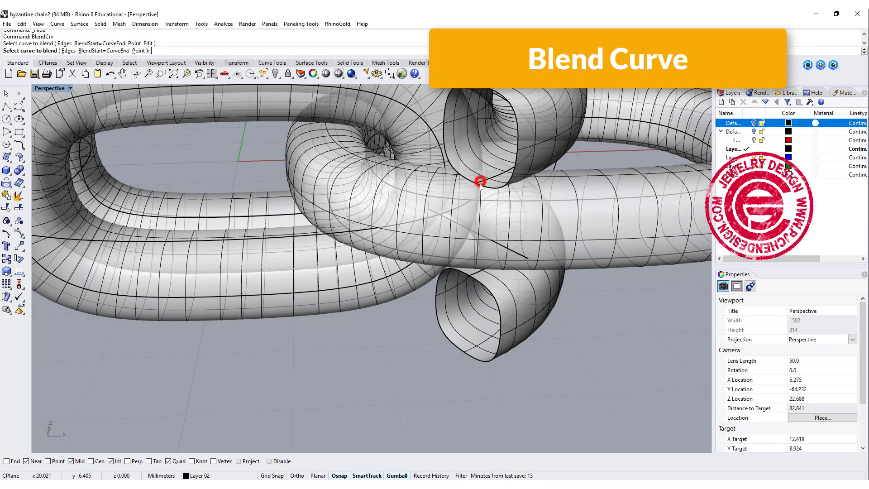
{"action": "left_click", "coordinate": [475, 276]}
{"action": "mouse_move", "coordinate": [475, 275]}
{"action": "right_mouse_down"}
{"action": "mouse_move", "coordinate": [308, 254]}
{"action": "mouse_move", "coordinate": [311, 197]}
{"action": "mouse_move", "coordinate": [308, 214]}
{"action": "right_mouse_up"}
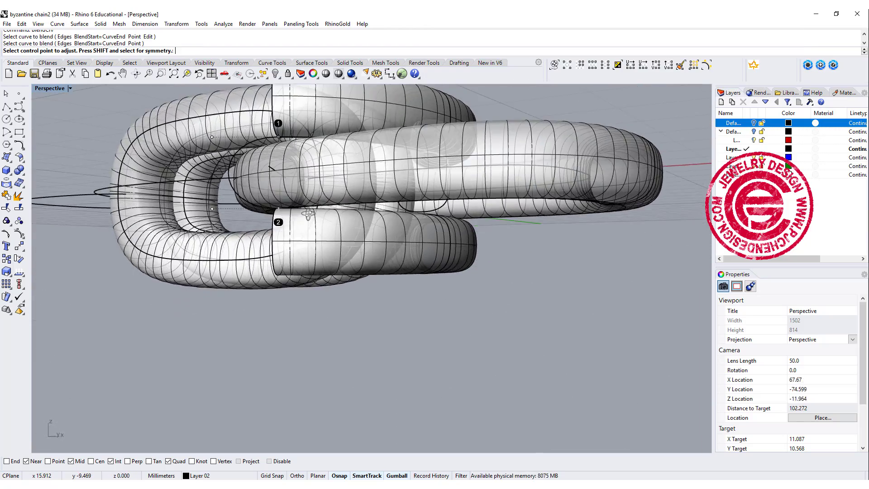
{"action": "left_click", "coordinate": [212, 137]}
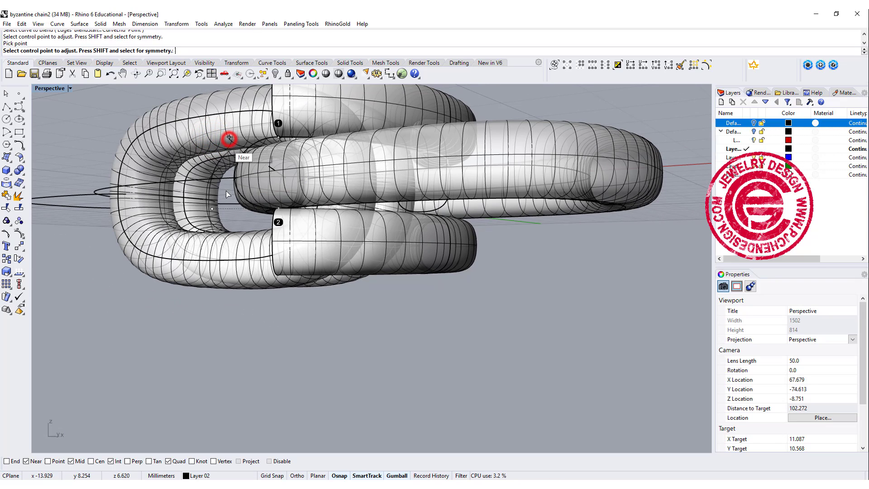
{"action": "left_click", "coordinate": [213, 206]}
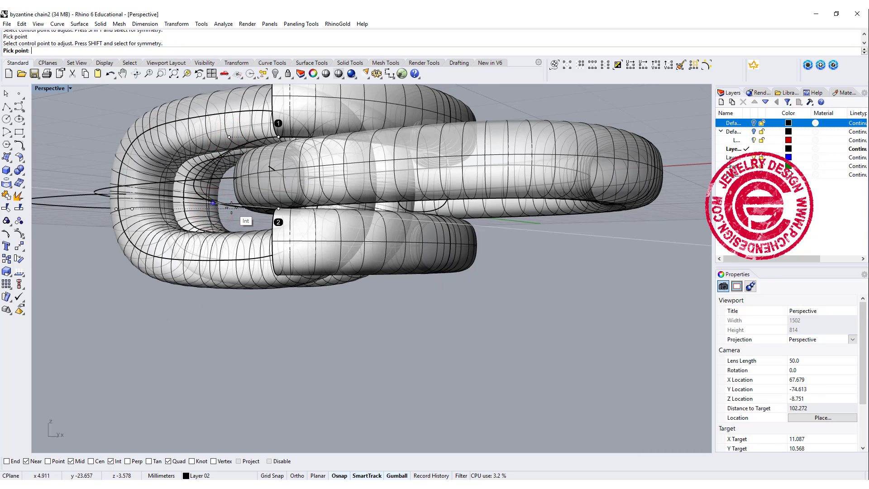
{"action": "left_click", "coordinate": [234, 213]}
{"action": "mouse_move", "coordinate": [233, 204]}
{"action": "right_mouse_down"}
{"action": "mouse_move", "coordinate": [286, 257]}
{"action": "mouse_move", "coordinate": [313, 306]}
{"action": "mouse_move", "coordinate": [618, 278]}
{"action": "right_mouse_up"}
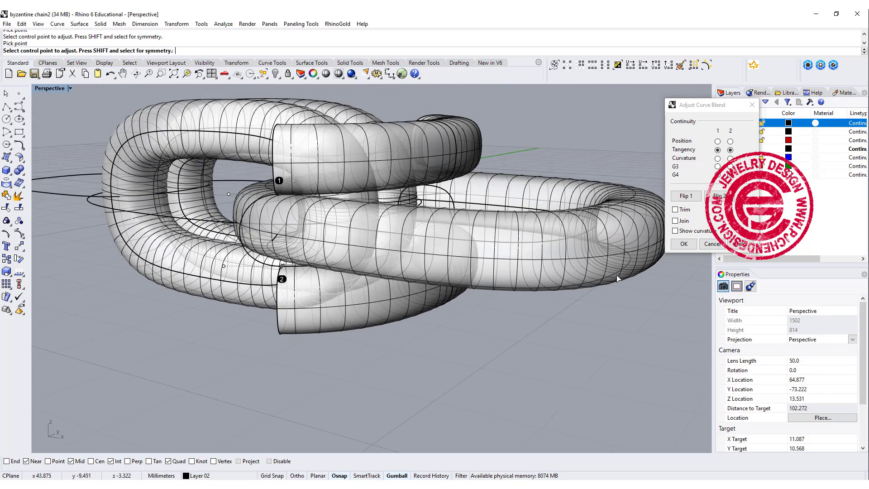
{"action": "left_click", "coordinate": [684, 243]}
{"action": "mouse_move", "coordinate": [402, 224]}
{"action": "right_mouse_down"}
{"action": "mouse_move", "coordinate": [428, 238]}
{"action": "mouse_move", "coordinate": [170, 61]}
{"action": "right_mouse_up"}
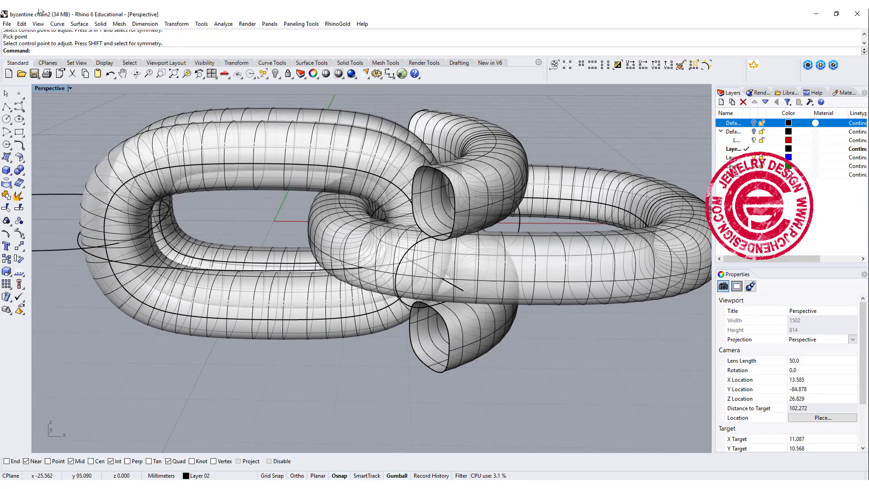
Step: Sweep 1 Rail along the blend curve, using the upper and lower tube openings as cross sections
{"action": "left_click", "coordinate": [78, 24]}
{"action": "left_click", "coordinate": [94, 53]}
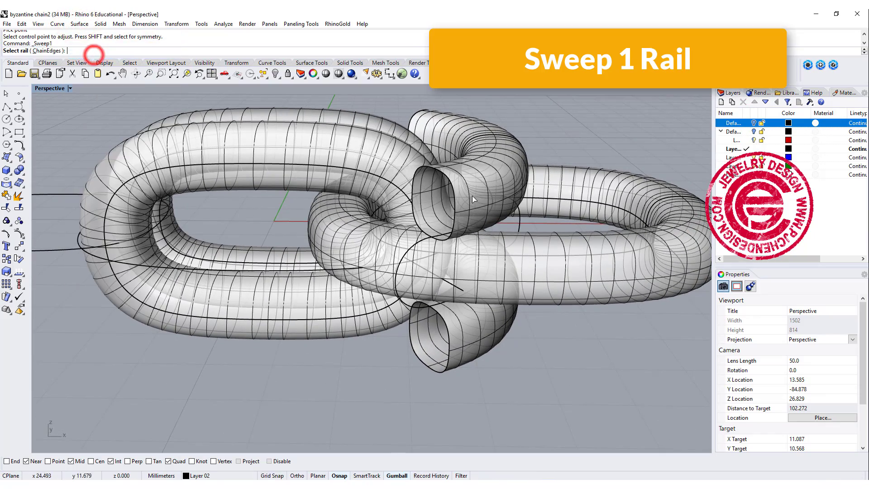
{"action": "left_click", "coordinate": [412, 251]}
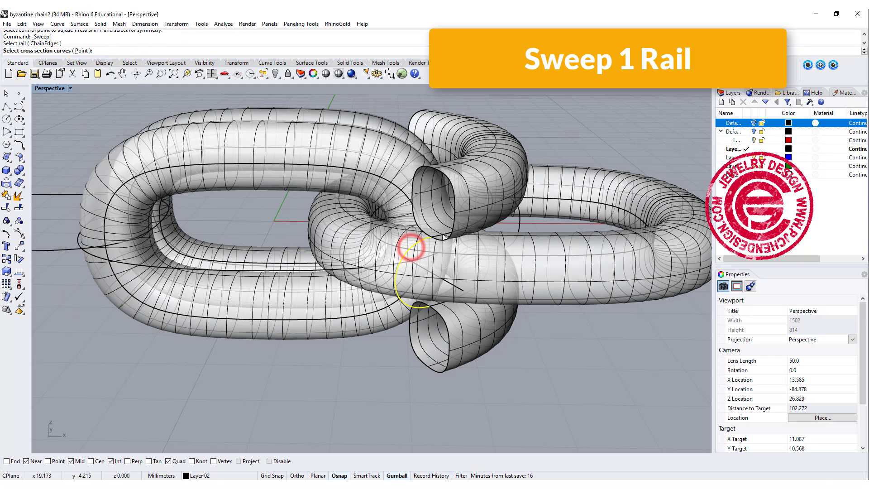
{"action": "left_click", "coordinate": [455, 226]}
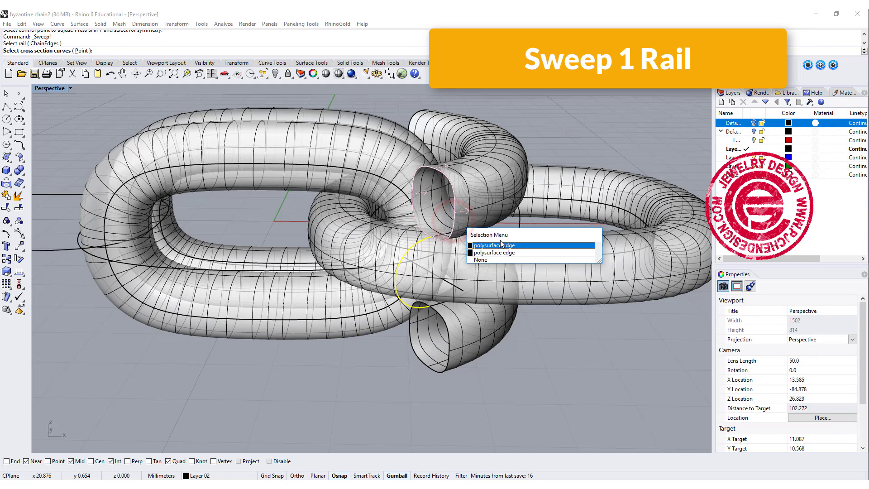
{"action": "left_click", "coordinate": [499, 244]}
{"action": "left_click", "coordinate": [448, 337]}
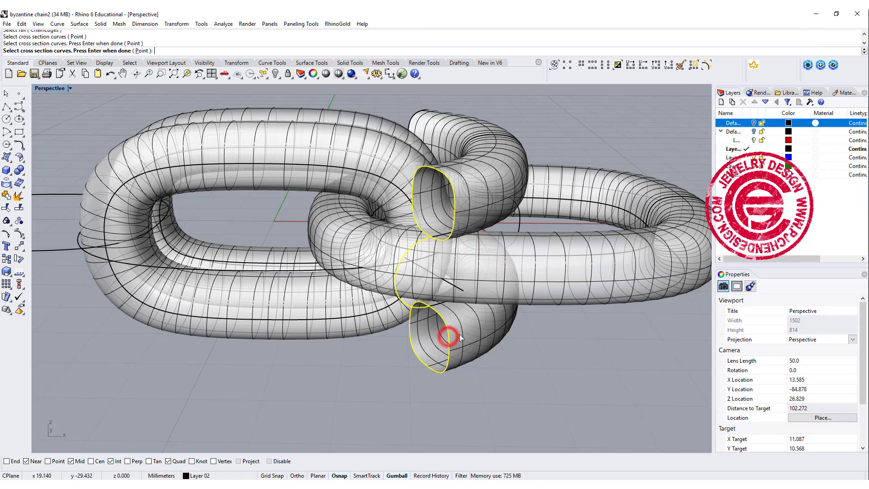
{"action": "key", "text": "Return"}
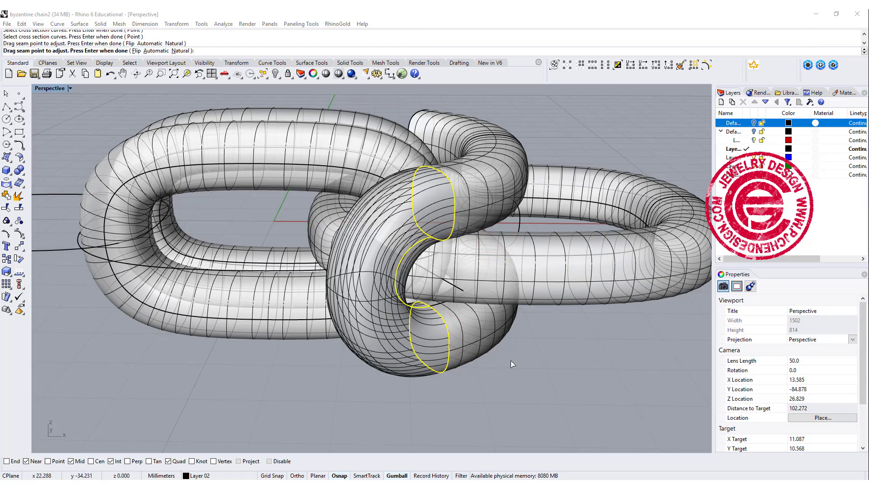
{"action": "key", "text": "Return"}
{"action": "mouse_move", "coordinate": [460, 273]}
{"action": "right_mouse_down"}
{"action": "mouse_move", "coordinate": [386, 243]}
{"action": "mouse_move", "coordinate": [572, 365]}
{"action": "right_mouse_up"}
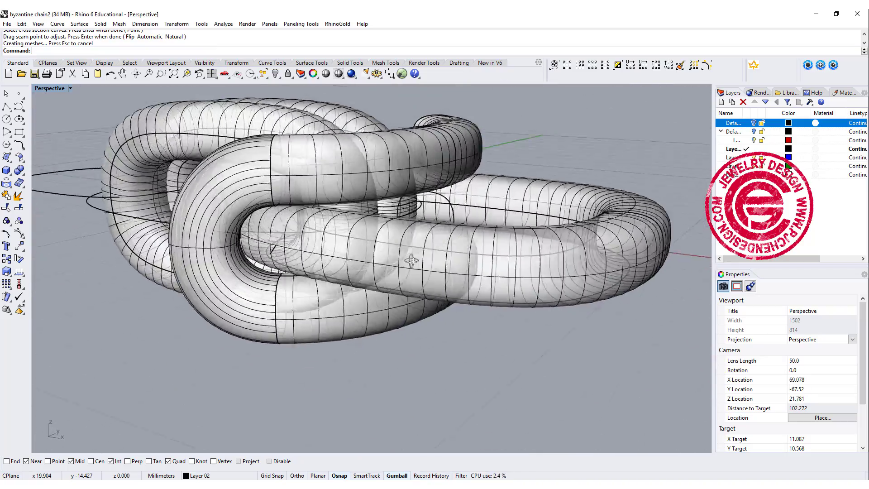
{"action": "right_click_drag", "start_coordinate": [572, 365], "coordinate": [125, 109]}
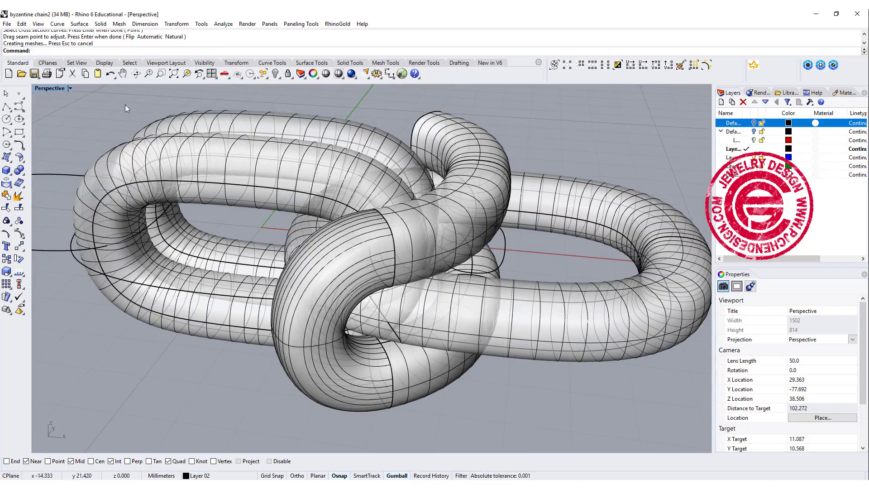
Step: In four views, mirror the bent end piece about the origin to the link's opposite side
{"action": "double_click", "coordinate": [59, 94]}
{"action": "left_click", "coordinate": [42, 89]}
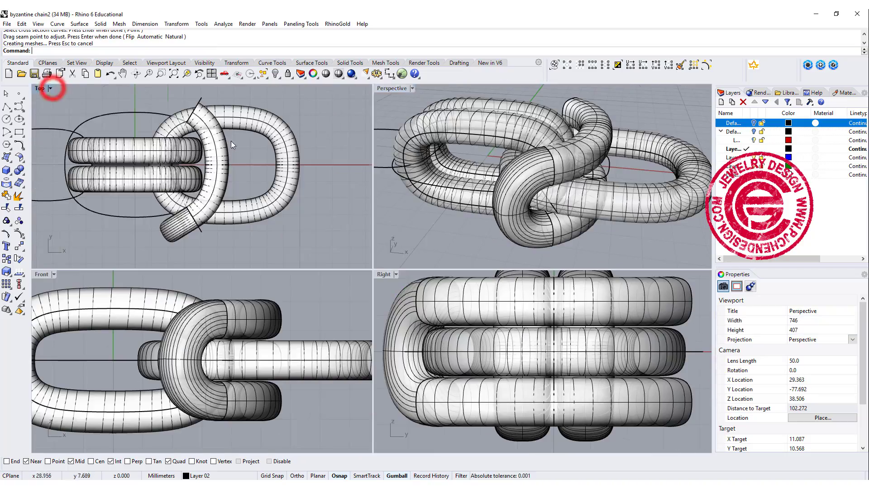
{"action": "left_click", "coordinate": [192, 215]}
{"action": "left_click", "coordinate": [19, 247]}
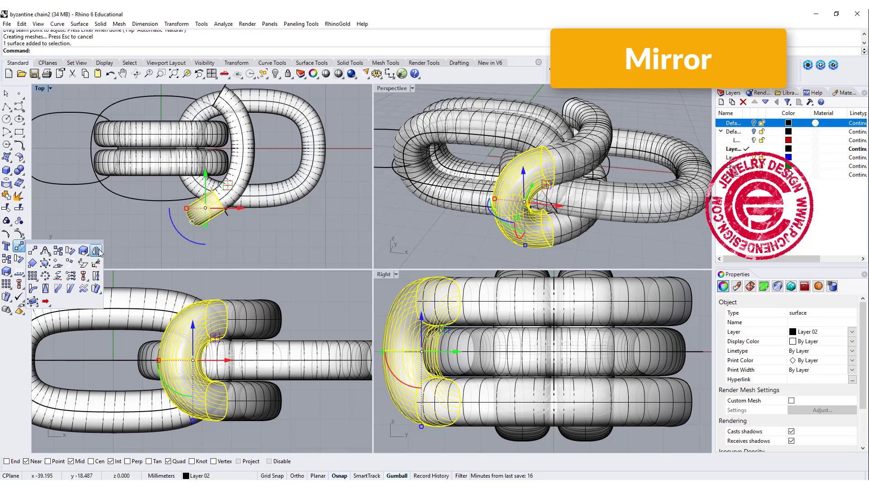
{"action": "left_click", "coordinate": [95, 250]}
{"action": "type", "text": "0"}
{"action": "key", "text": "Return"}
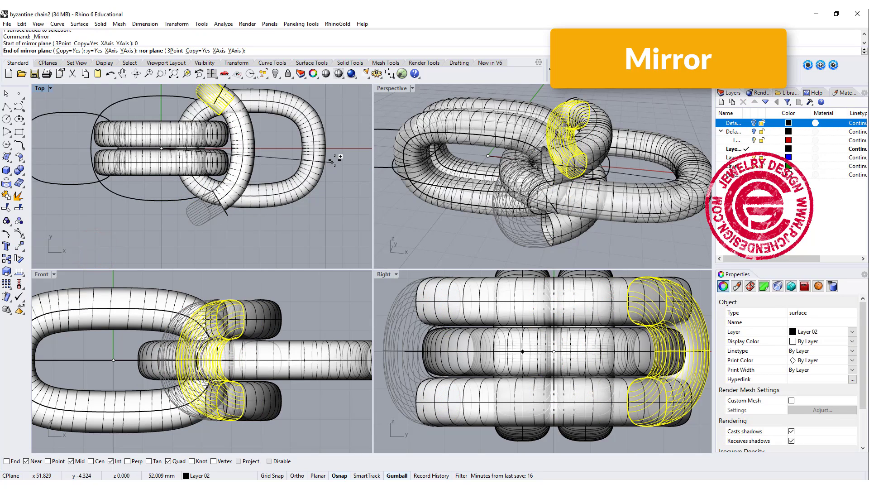
{"action": "left_click", "coordinate": [340, 145]}
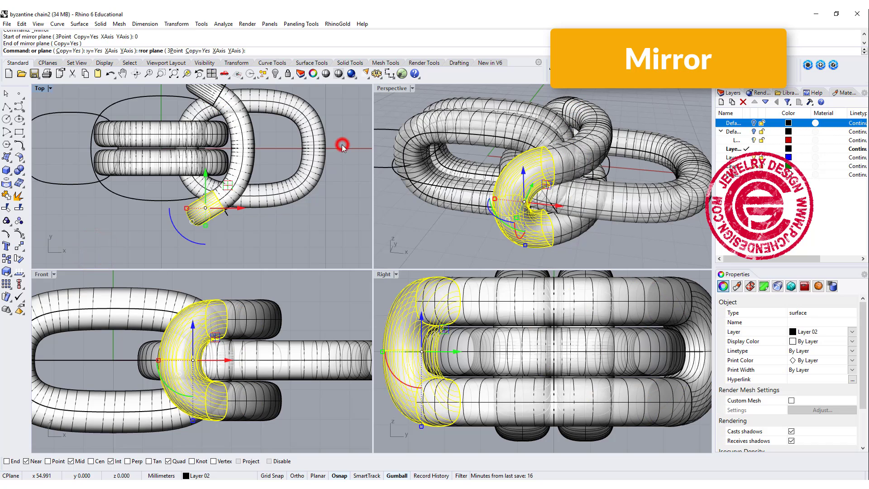
Step: Join the four link pieces into one closed solid and orbit to check for gaps
{"action": "left_click", "coordinate": [250, 152]}
{"action": "left_click", "coordinate": [272, 139], "text": "shift"}
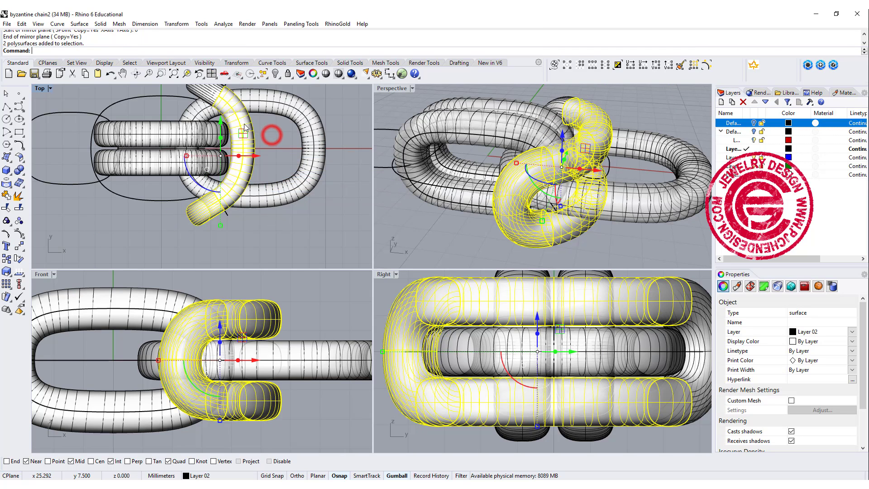
{"action": "right_click_drag", "start_coordinate": [271, 136], "coordinate": [287, 193]}
{"action": "left_click", "coordinate": [218, 133], "text": "shift"}
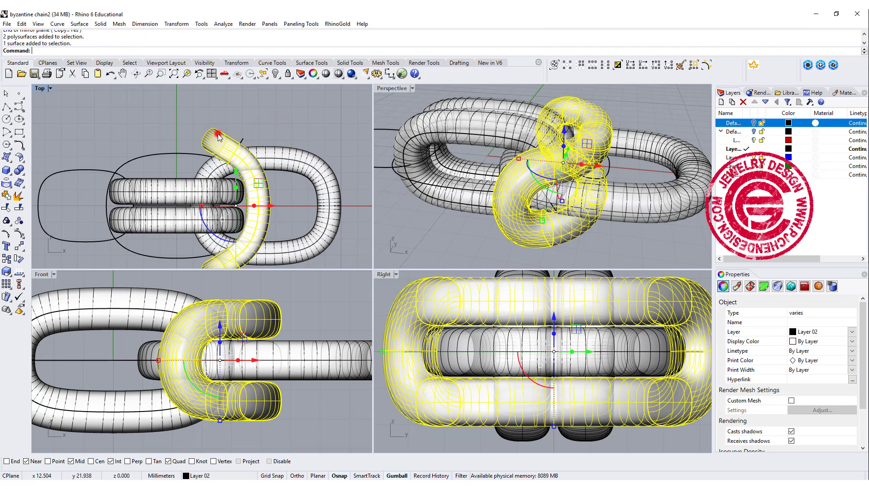
{"action": "left_click", "coordinate": [6, 196]}
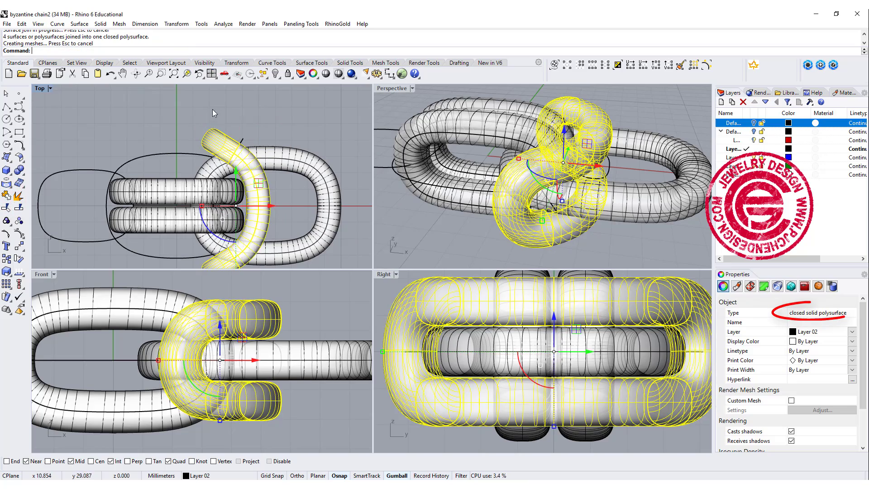
{"action": "left_click", "coordinate": [291, 126]}
{"action": "scroll", "coordinate": [293, 122], "scroll_direction": "down", "scroll_amount": 3}
{"action": "scroll", "coordinate": [293, 122], "scroll_direction": "down", "scroll_amount": 2}
{"action": "scroll", "coordinate": [578, 191], "scroll_direction": "up", "scroll_amount": 3}
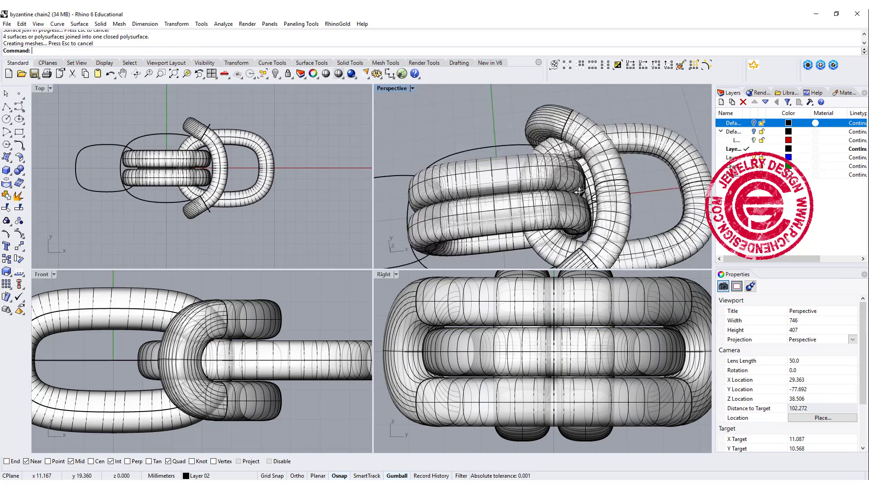
{"action": "mouse_move", "coordinate": [579, 192]}
{"action": "right_mouse_down"}
{"action": "mouse_move", "coordinate": [531, 114]}
{"action": "mouse_move", "coordinate": [180, 133]}
{"action": "right_mouse_up"}
Step: Mirror-copy the joined link and its crossing half-link about the origin
{"action": "left_click", "coordinate": [232, 160]}
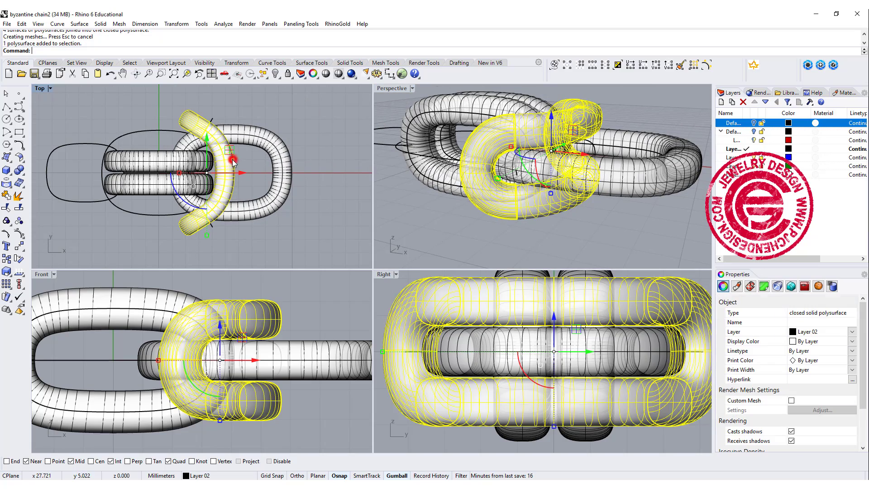
{"action": "left_click", "coordinate": [261, 144], "text": "shift"}
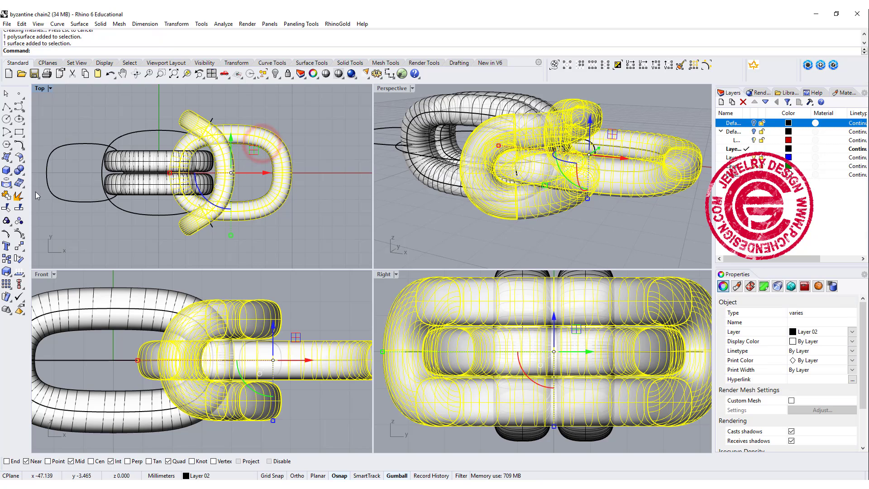
{"action": "left_click", "coordinate": [20, 246]}
{"action": "left_click", "coordinate": [92, 259]}
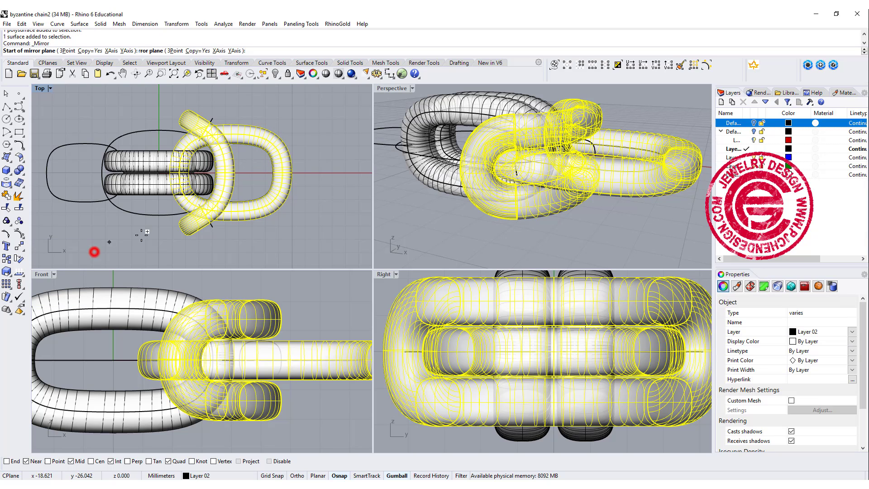
{"action": "type", "text": "0"}
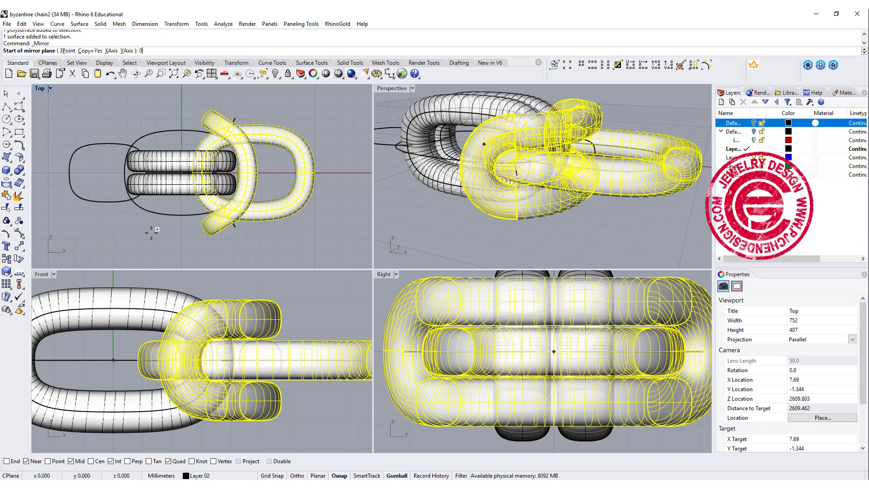
{"action": "key", "text": "Return"}
{"action": "left_click", "coordinate": [181, 231]}
Step: Mirror the link set again to extend the chain further along its length
{"action": "left_click", "coordinate": [190, 160], "text": "shift"}
{"action": "scroll", "coordinate": [204, 195], "scroll_direction": "down", "scroll_amount": 2}
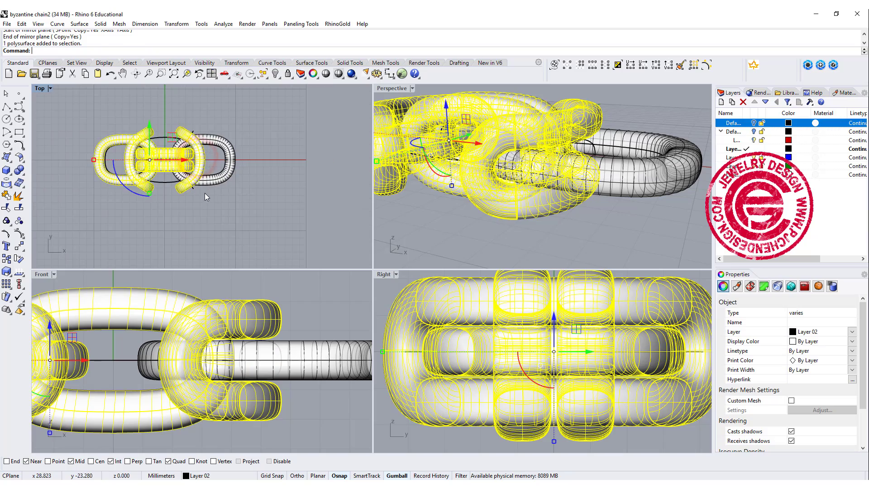
{"action": "right_click", "coordinate": [204, 193]}
{"action": "left_click", "coordinate": [202, 139]}
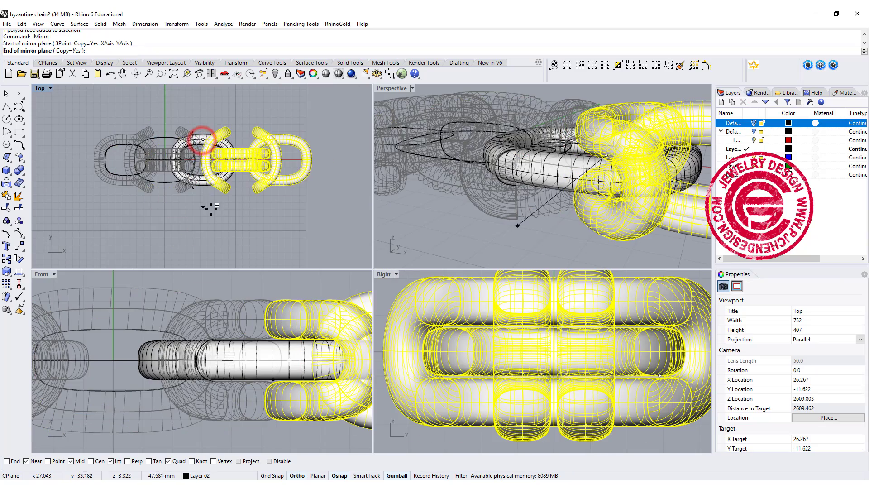
{"action": "left_click", "coordinate": [206, 224]}
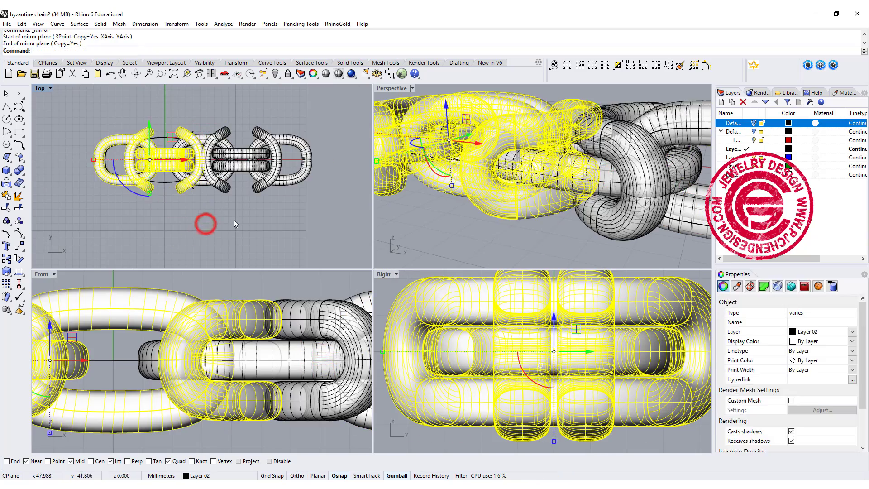
{"action": "left_click", "coordinate": [238, 223]}
{"action": "scroll", "coordinate": [147, 165], "scroll_direction": "up", "scroll_amount": 5}
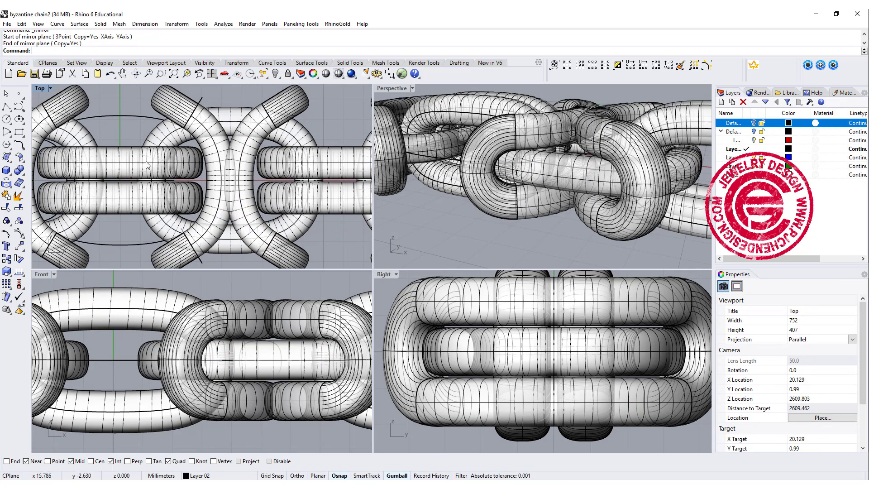
{"action": "scroll", "coordinate": [231, 146], "scroll_direction": "down", "scroll_amount": 2}
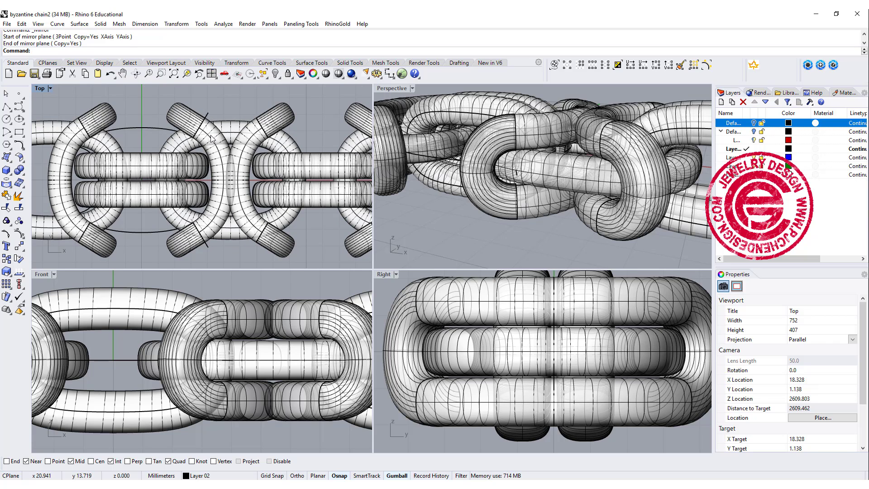
Step: Slide the central link and crossing half-links along X with the gumball
{"action": "right_click_drag", "start_coordinate": [210, 139], "coordinate": [187, 113]}
{"action": "left_click", "coordinate": [274, 194]}
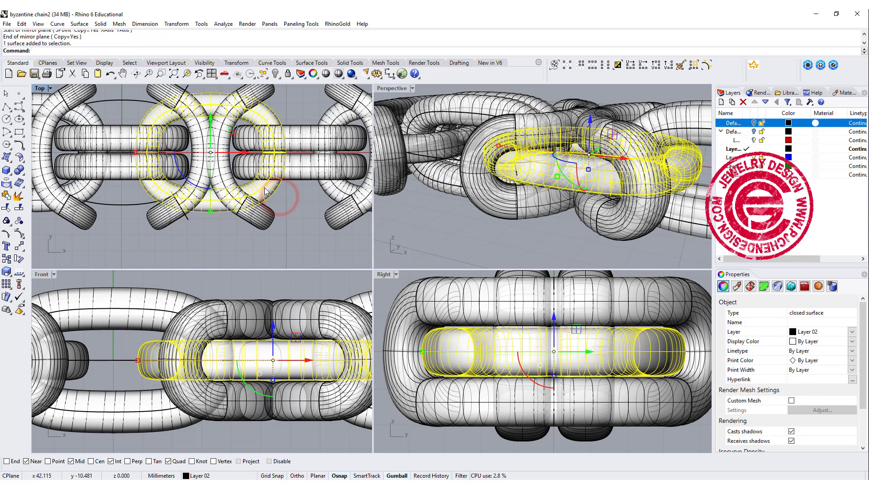
{"action": "right_click", "coordinate": [258, 158]}
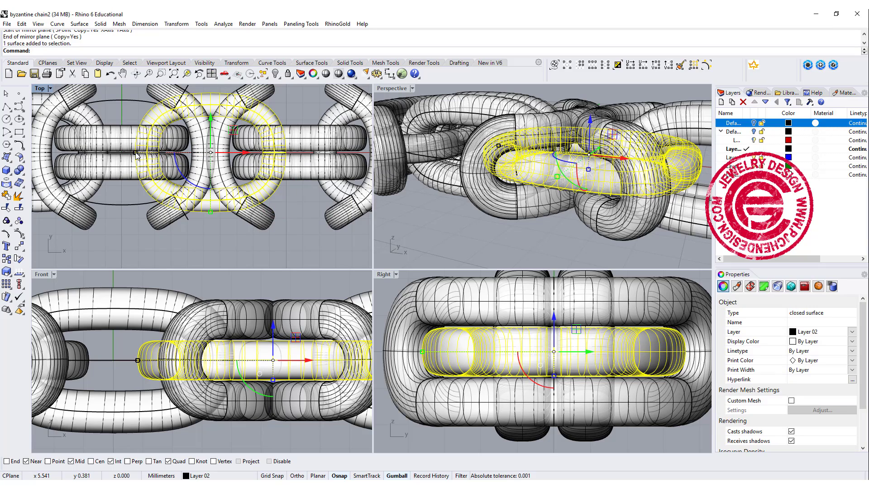
{"action": "left_click_drag", "start_coordinate": [134, 154], "coordinate": [127, 154]}
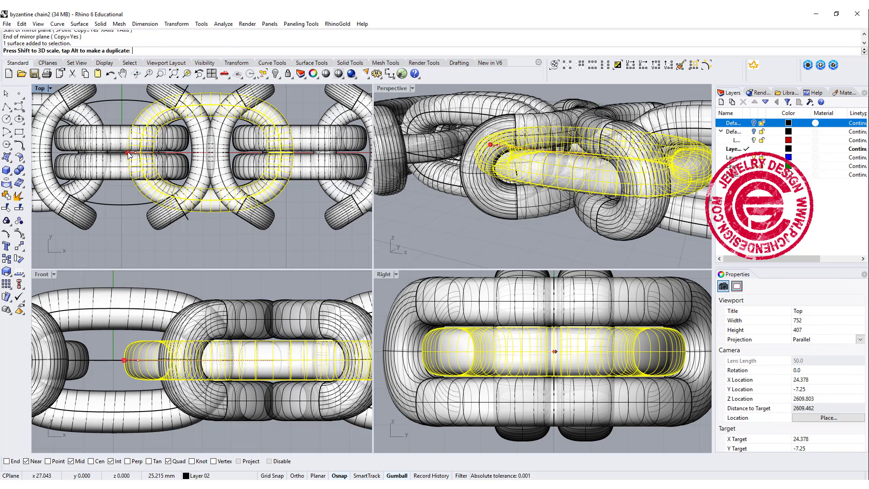
{"action": "left_click", "coordinate": [194, 233], "text": "shift"}
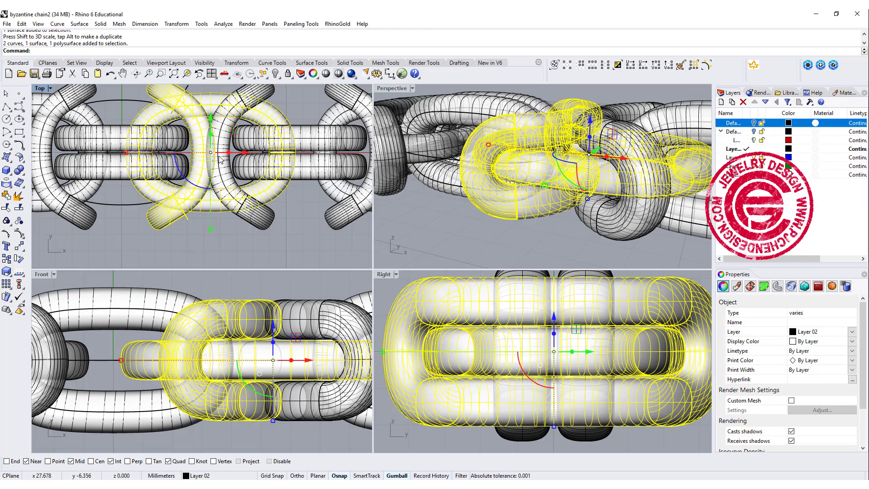
{"action": "left_click_drag", "start_coordinate": [243, 157], "coordinate": [255, 159]}
{"action": "left_click", "coordinate": [237, 233]}
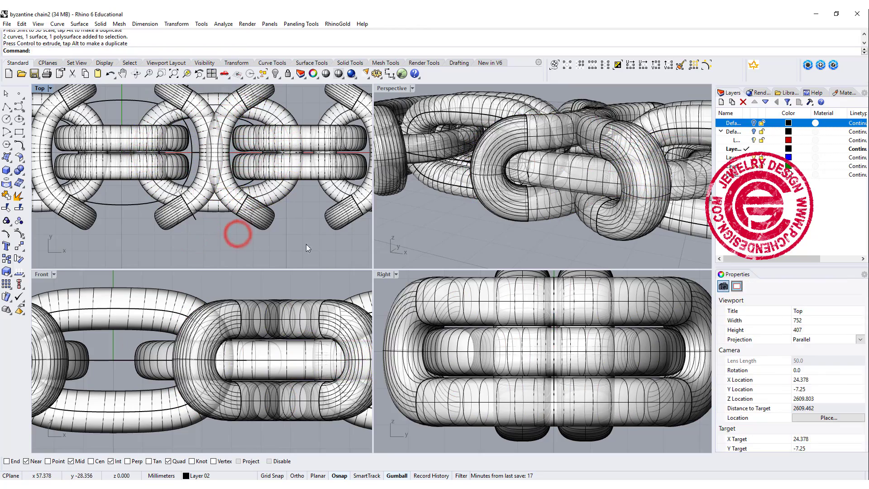
{"action": "scroll", "coordinate": [284, 240], "scroll_direction": "down", "scroll_amount": 2}
{"action": "scroll", "coordinate": [274, 207], "scroll_direction": "down", "scroll_amount": 2}
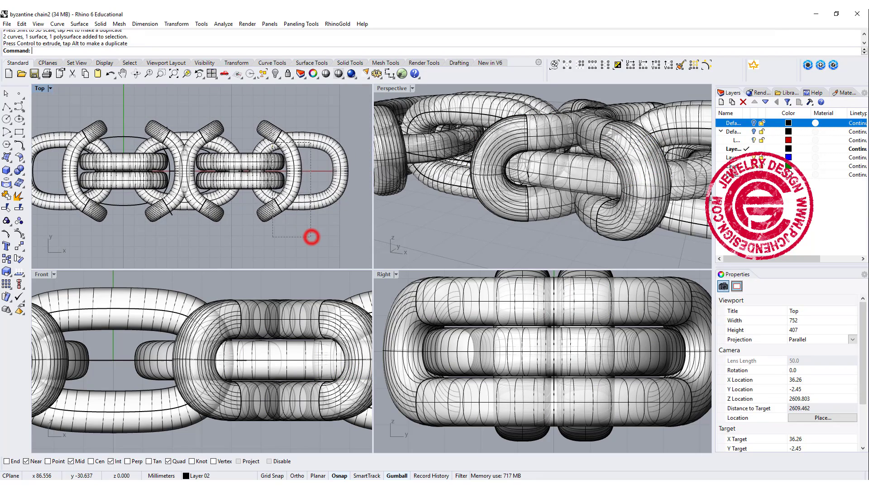
Step: Delete the surplus right-end links and shift the upper half-link along the chain
{"action": "left_click_drag", "start_coordinate": [311, 237], "coordinate": [275, 144]}
{"action": "key", "text": "Delete"}
{"action": "left_click", "coordinate": [217, 218]}
{"action": "key", "text": "Delete"}
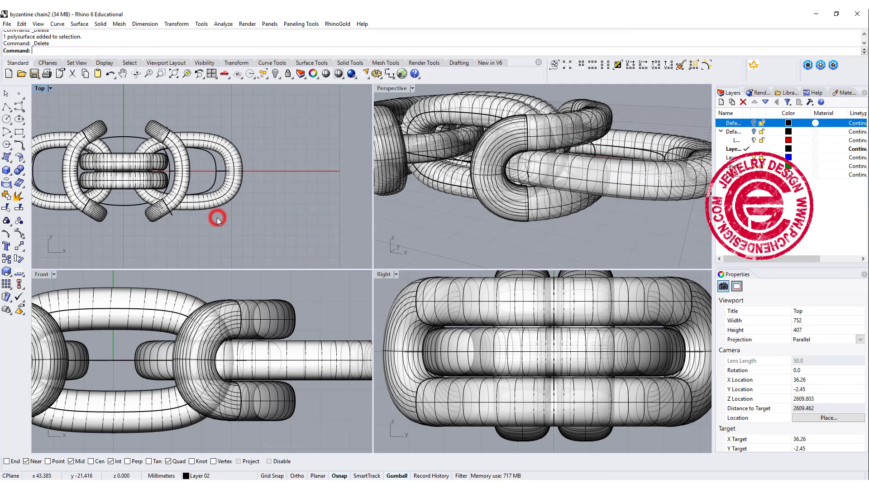
{"action": "scroll", "coordinate": [191, 174], "scroll_direction": "up", "scroll_amount": 1}
{"action": "scroll", "coordinate": [197, 170], "scroll_direction": "up", "scroll_amount": 1}
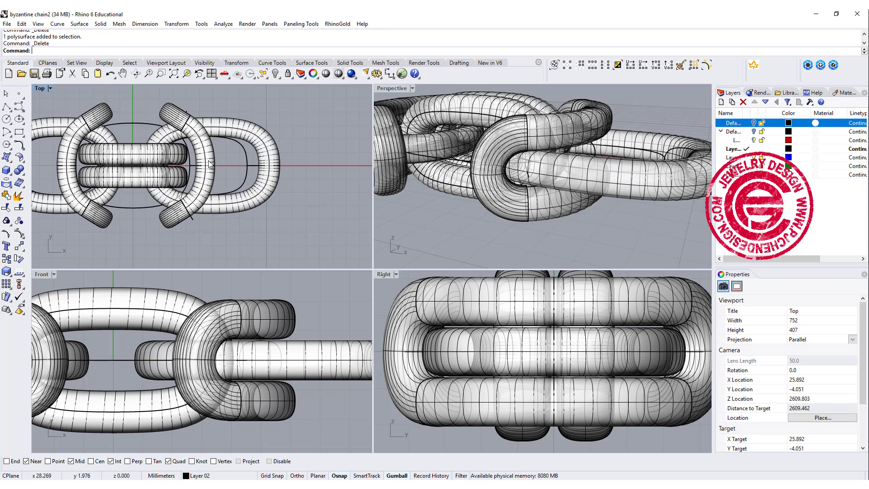
{"action": "left_click", "coordinate": [208, 165]}
{"action": "left_click_drag", "start_coordinate": [209, 164], "coordinate": [216, 165]}
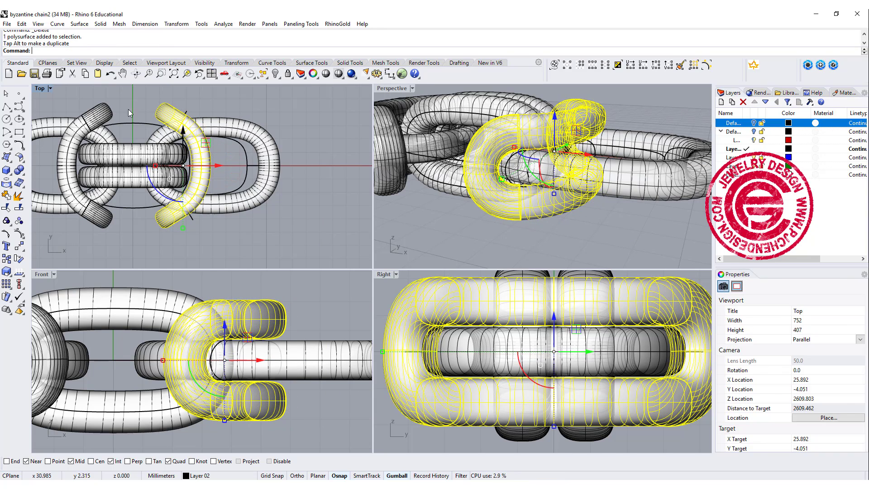
Step: Set the mirror plane points to copy the half-link to the end link's opposite side
{"action": "left_click", "coordinate": [216, 197]}
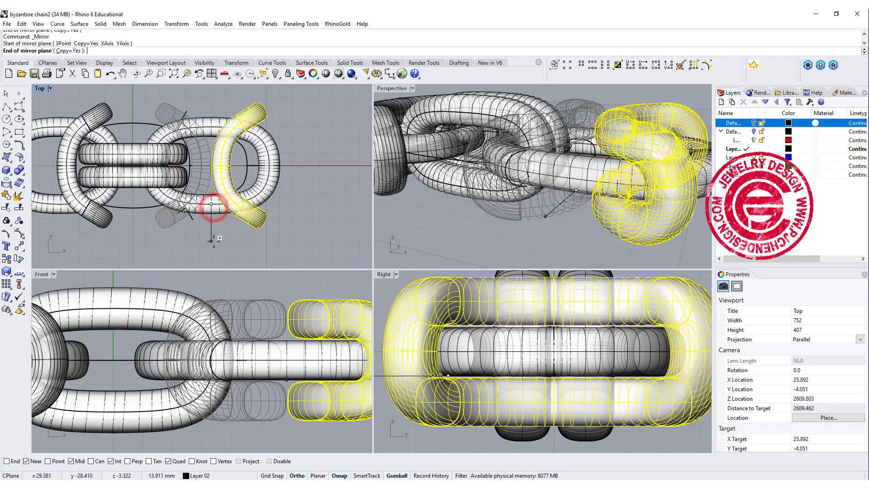
{"action": "left_click", "coordinate": [214, 240]}
{"action": "scroll", "coordinate": [215, 242], "scroll_direction": "up", "scroll_amount": 3}
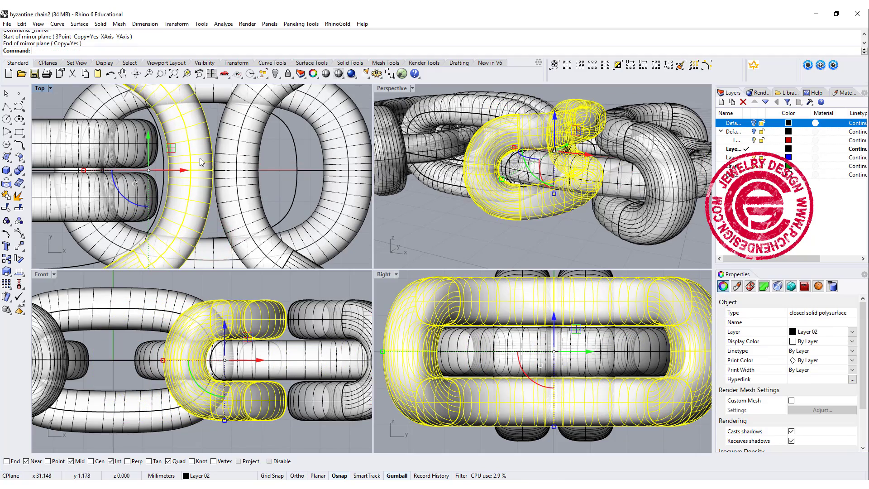
{"action": "scroll", "coordinate": [232, 174], "scroll_direction": "down", "scroll_amount": 2}
{"action": "scroll", "coordinate": [231, 174], "scroll_direction": "down", "scroll_amount": 2}
{"action": "scroll", "coordinate": [217, 170], "scroll_direction": "down", "scroll_amount": 2}
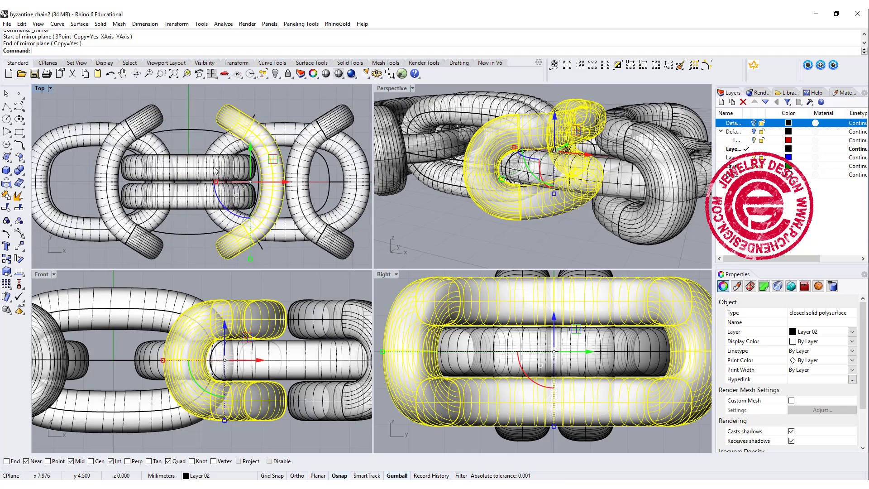
{"action": "scroll", "coordinate": [197, 166], "scroll_direction": "down", "scroll_amount": 1}
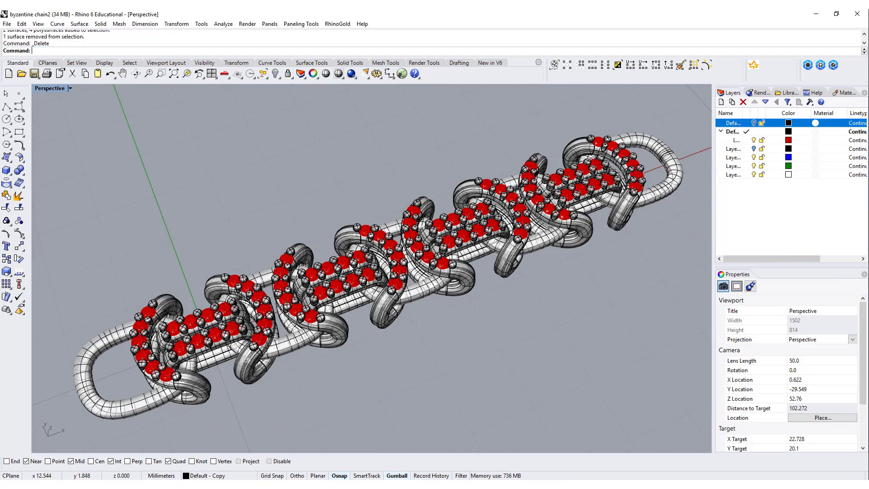
Step: Orbit the Perspective view around the red stone-set Byzantine chain
{"action": "right_click_drag", "start_coordinate": [351, 269], "coordinate": [344, 264]}
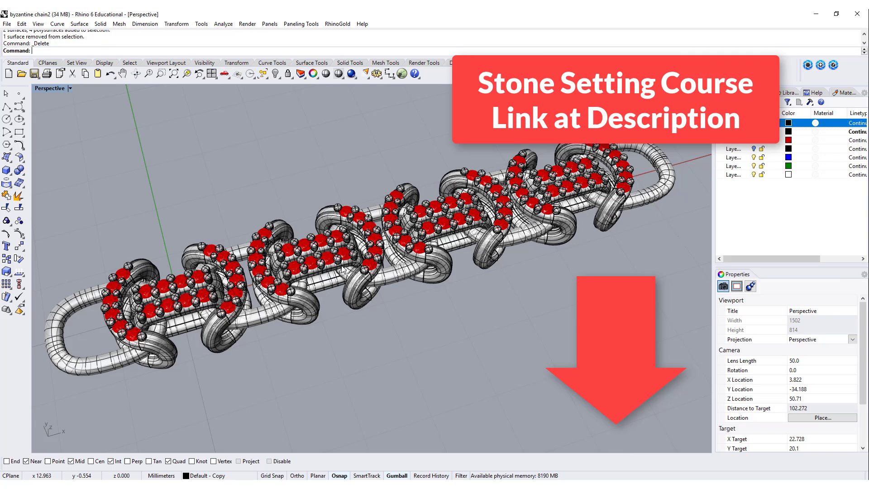
{"action": "right_click_drag", "start_coordinate": [344, 269], "coordinate": [347, 270]}
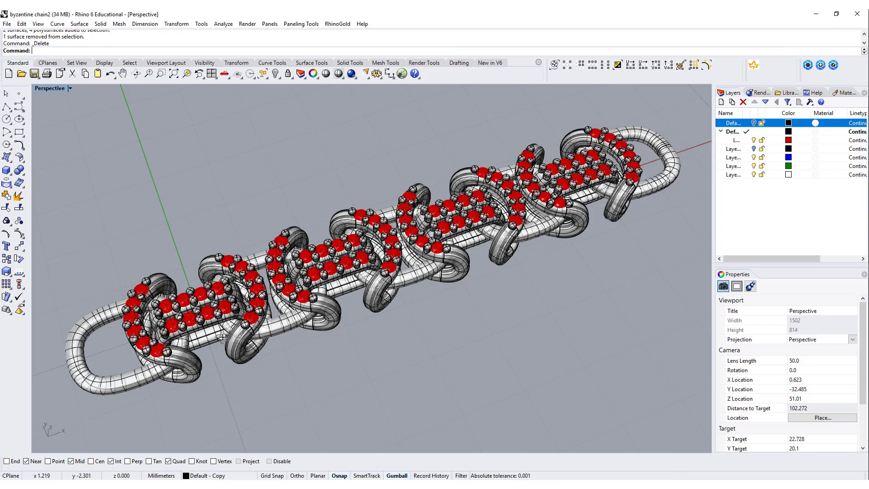
{"action": "right_click_drag", "start_coordinate": [225, 337], "coordinate": [244, 337]}
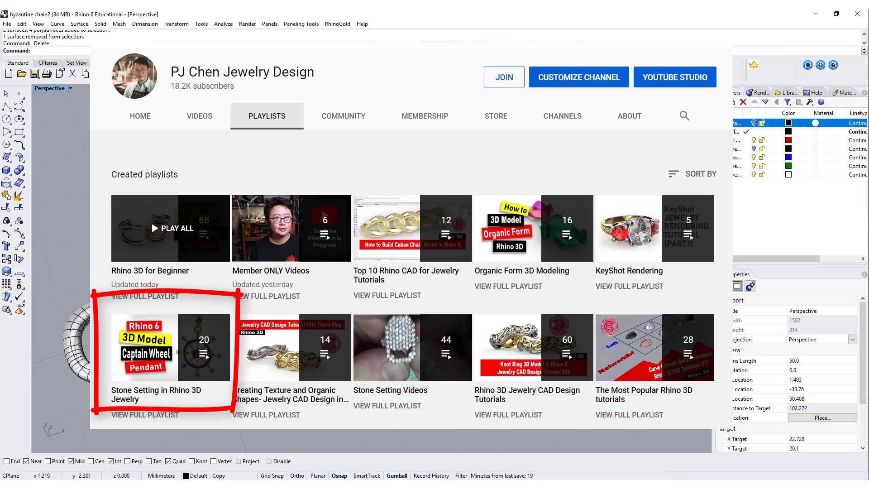